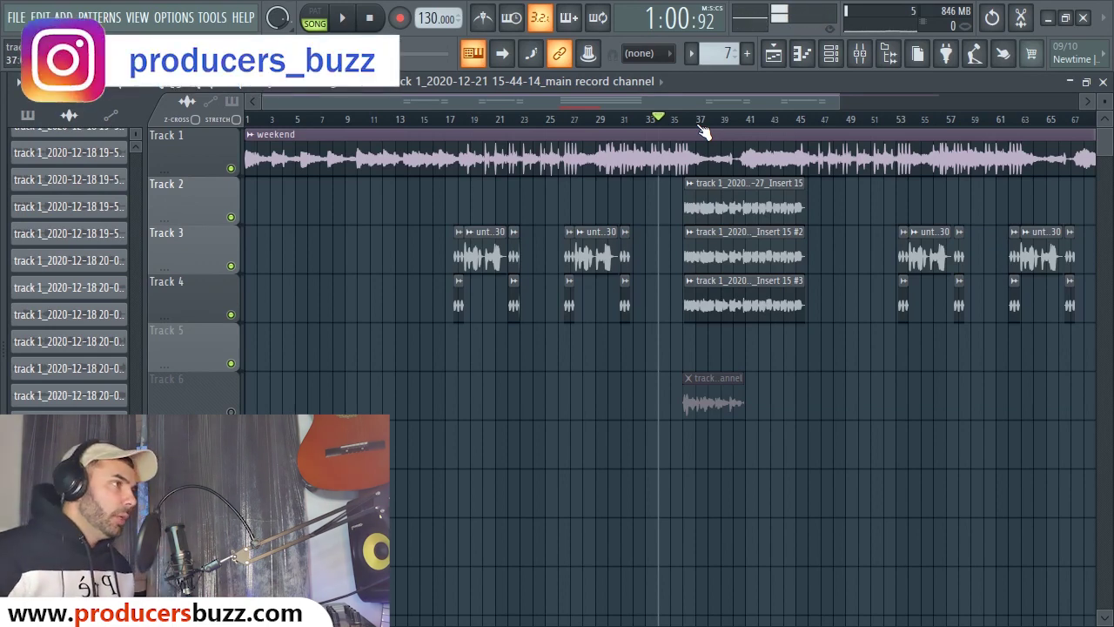
Step: Review the main vocals, extra saturation and reverb tracks in the mixer and select the main record channel
left_click(858, 54)
left_click(428, 222)
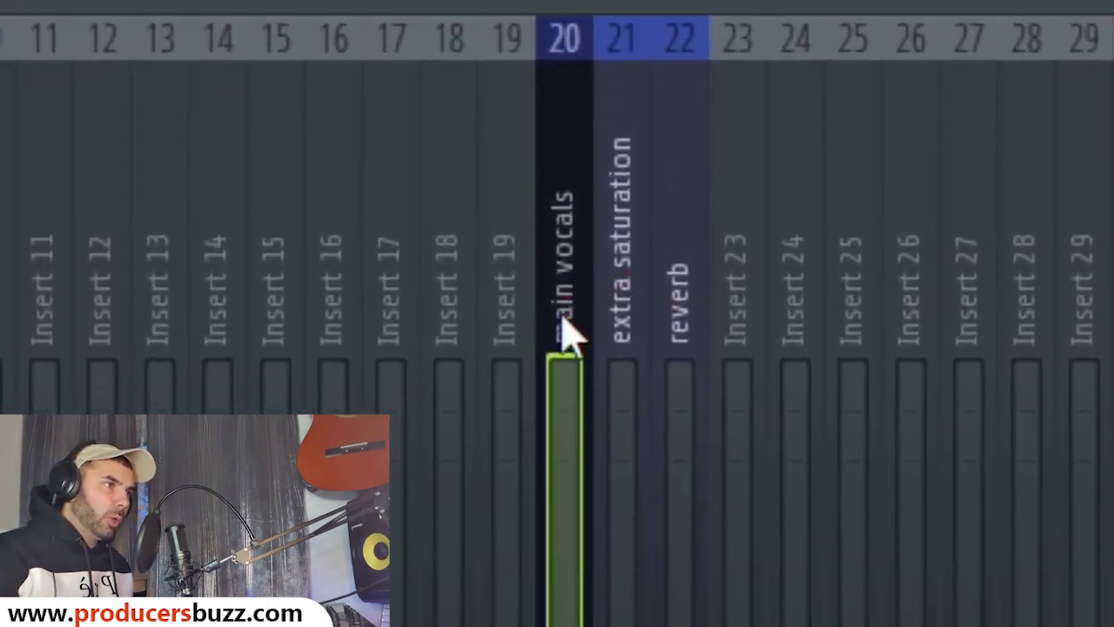
left_click(618, 329)
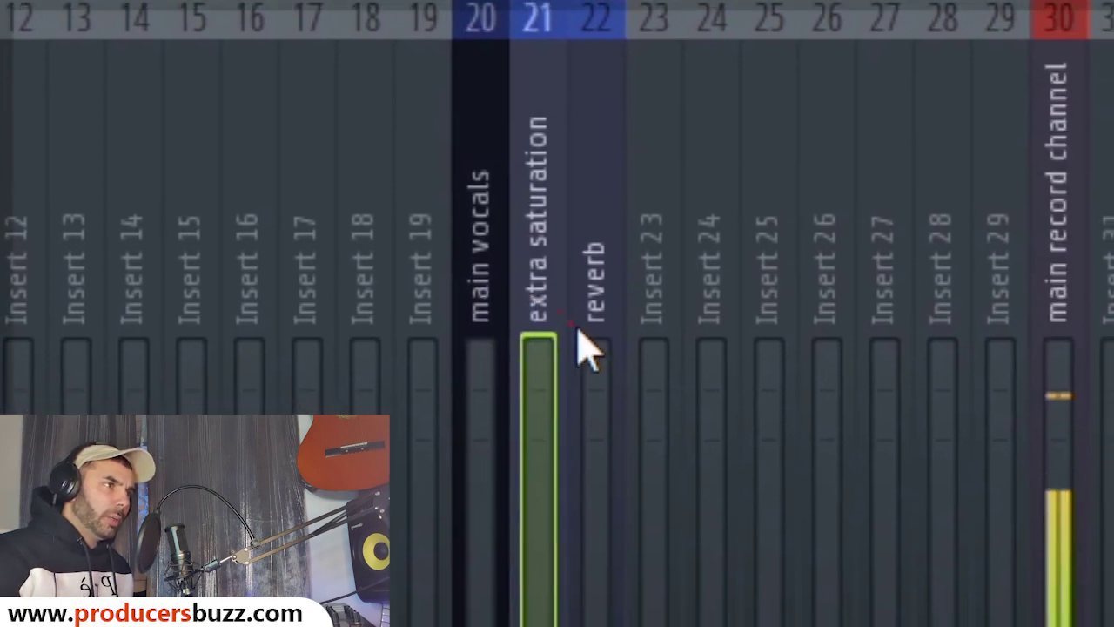
left_click(618, 326)
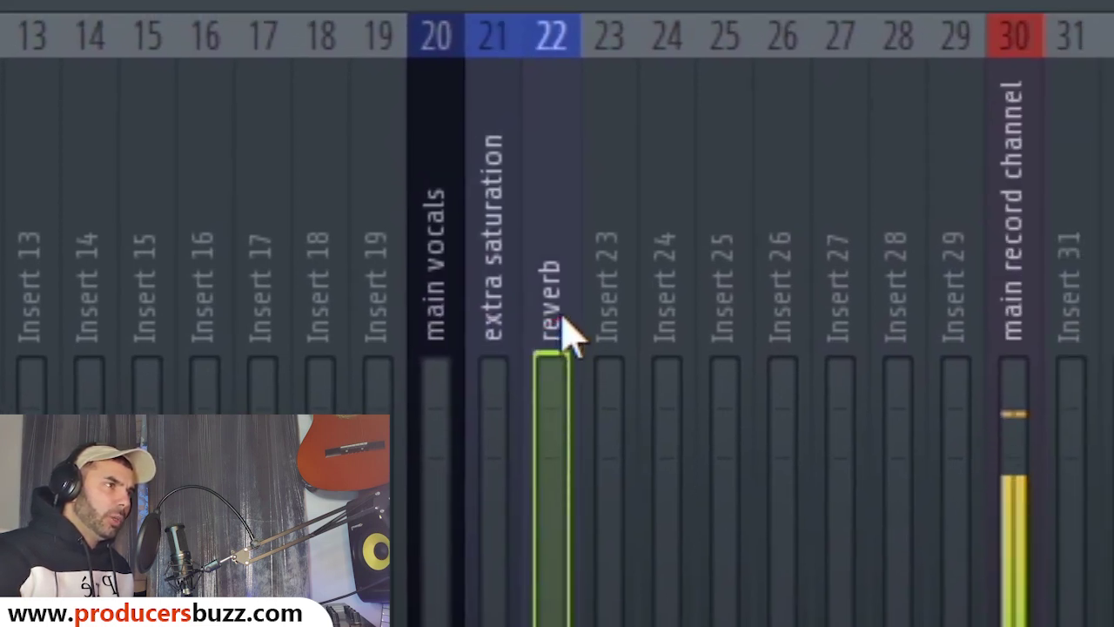
left_click_drag(607, 333, 860, 359)
left_click(953, 277)
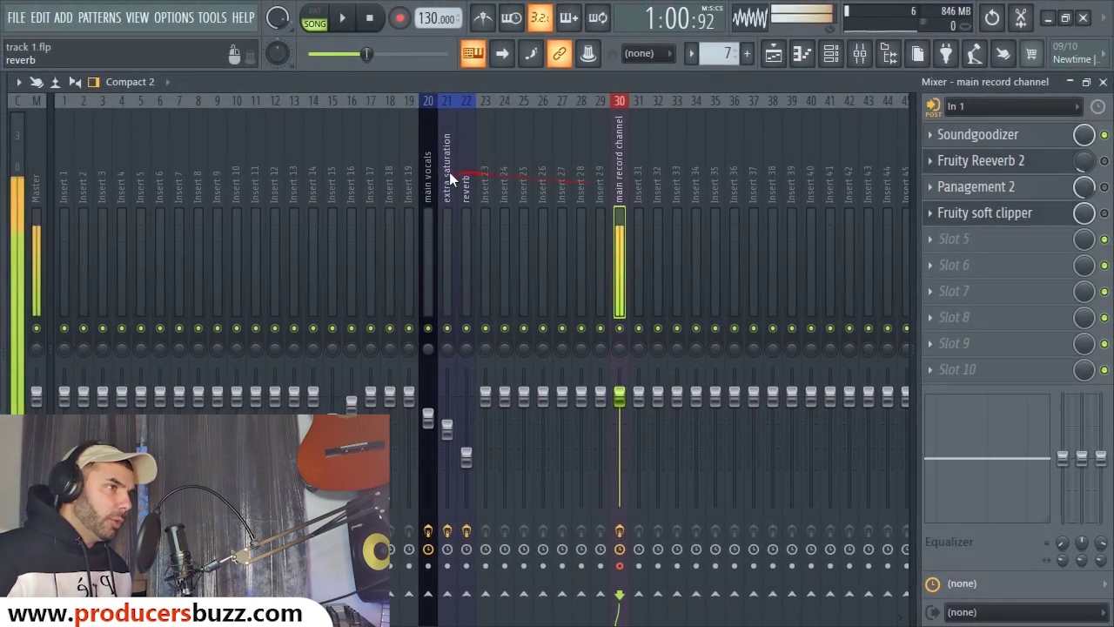
left_click(305, 225)
left_click(614, 183)
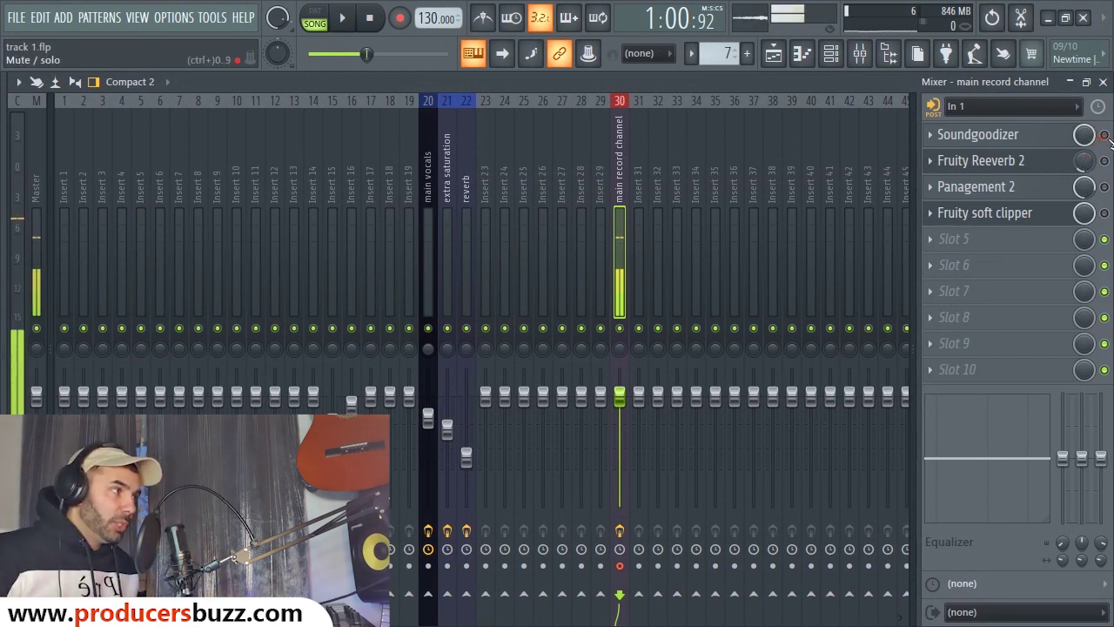
Step: Compare the main record channel with its effects off and on, leaving Soundgoodizer, Fruity Reeverb 2, Panagement 2 and Fruity soft clipper enabled
left_click(1103, 212)
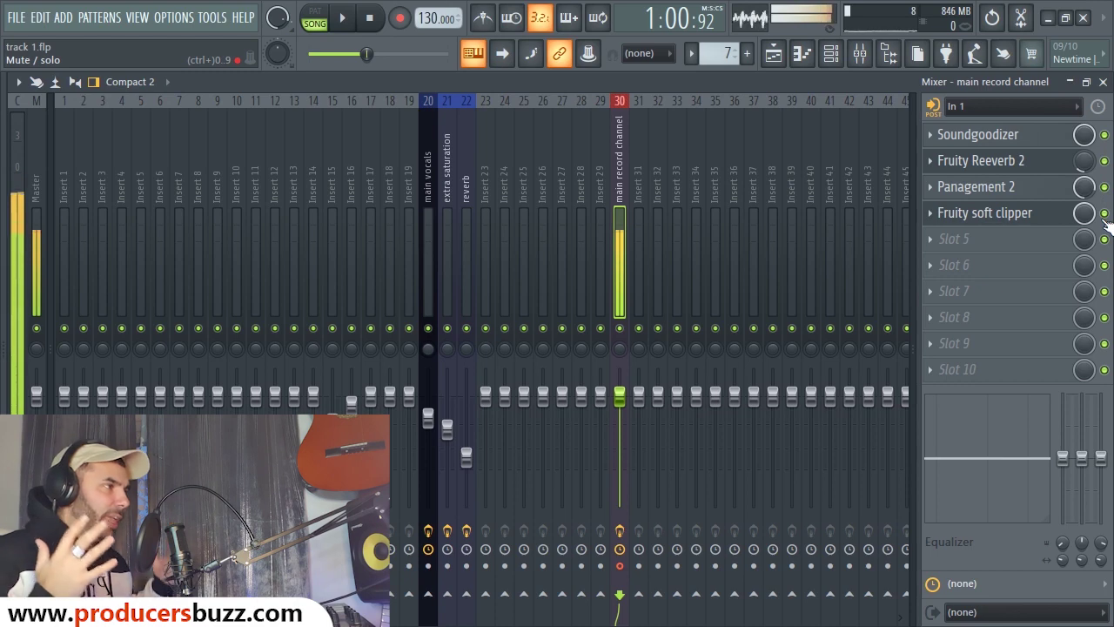
left_click(1104, 161)
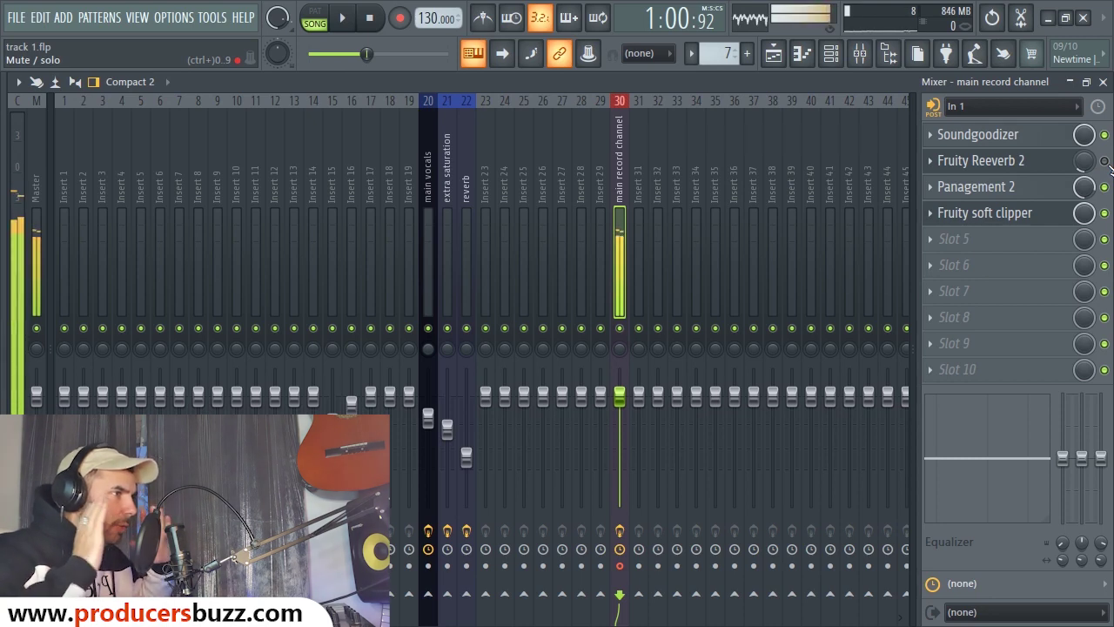
left_click(1105, 187)
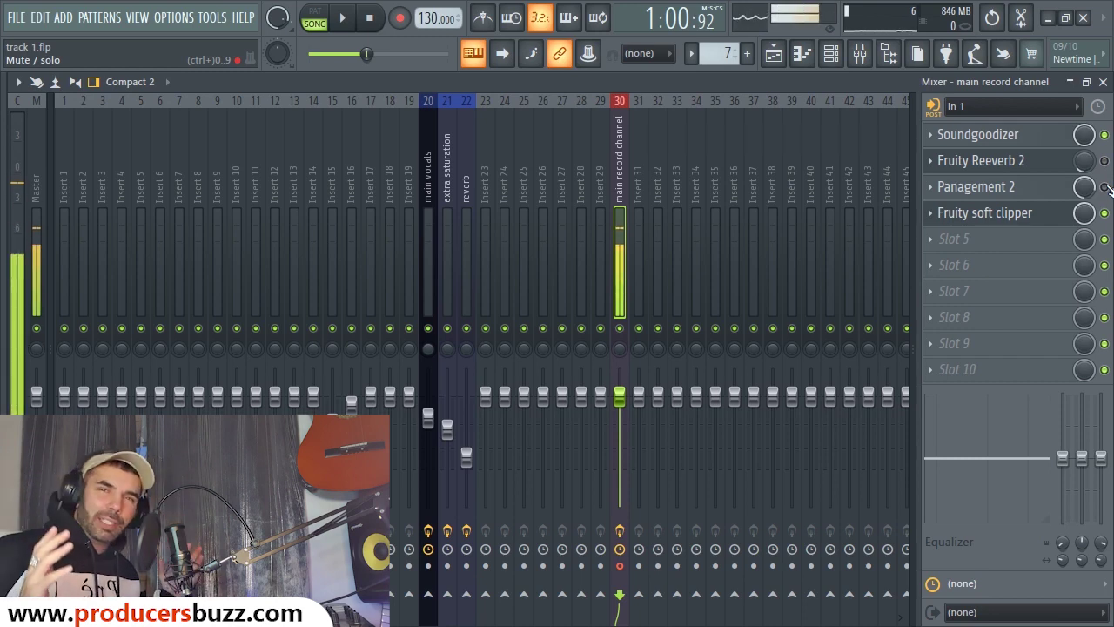
left_click(1104, 187)
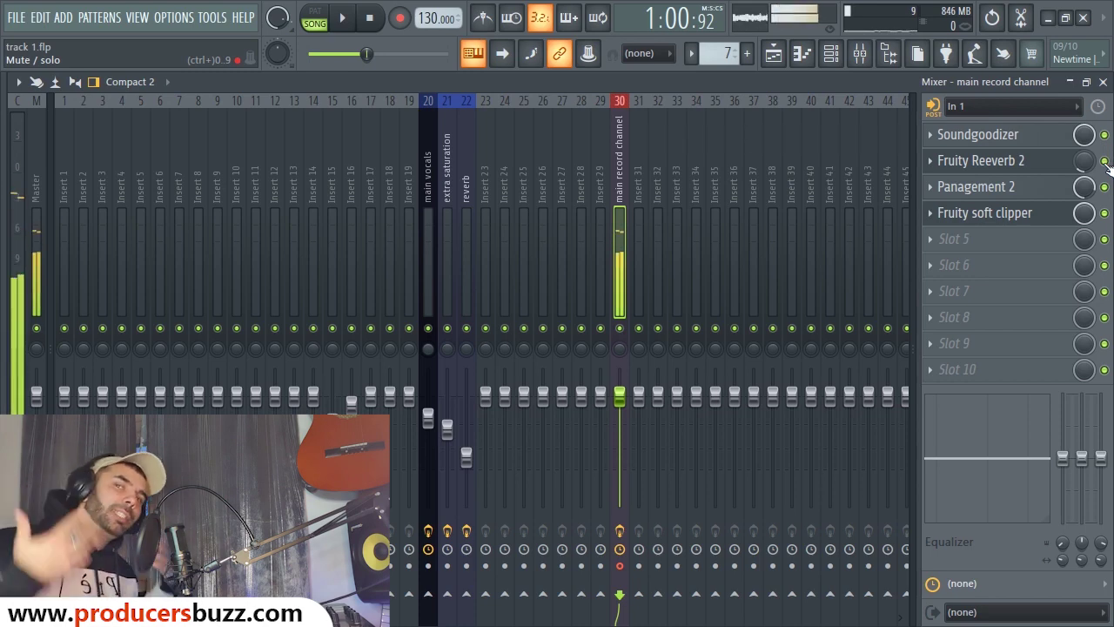
Step: Inspect Soundgoodizer's amount and selected preset on the main record channel, keeping mode A, and close the plugin
left_click(1003, 135)
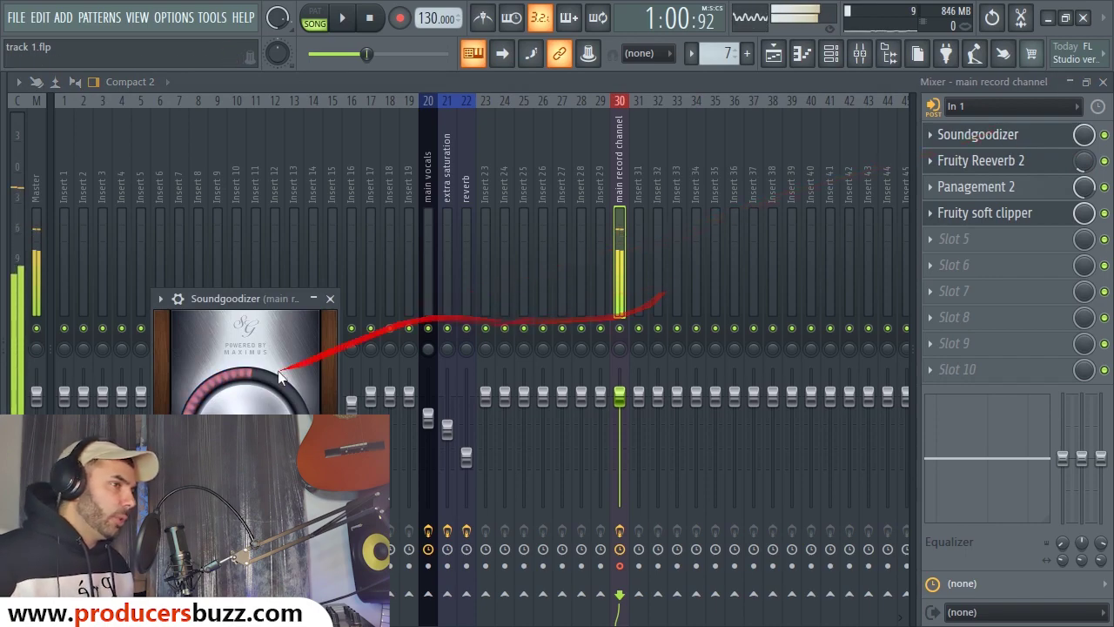
left_click_drag(278, 299, 801, 119)
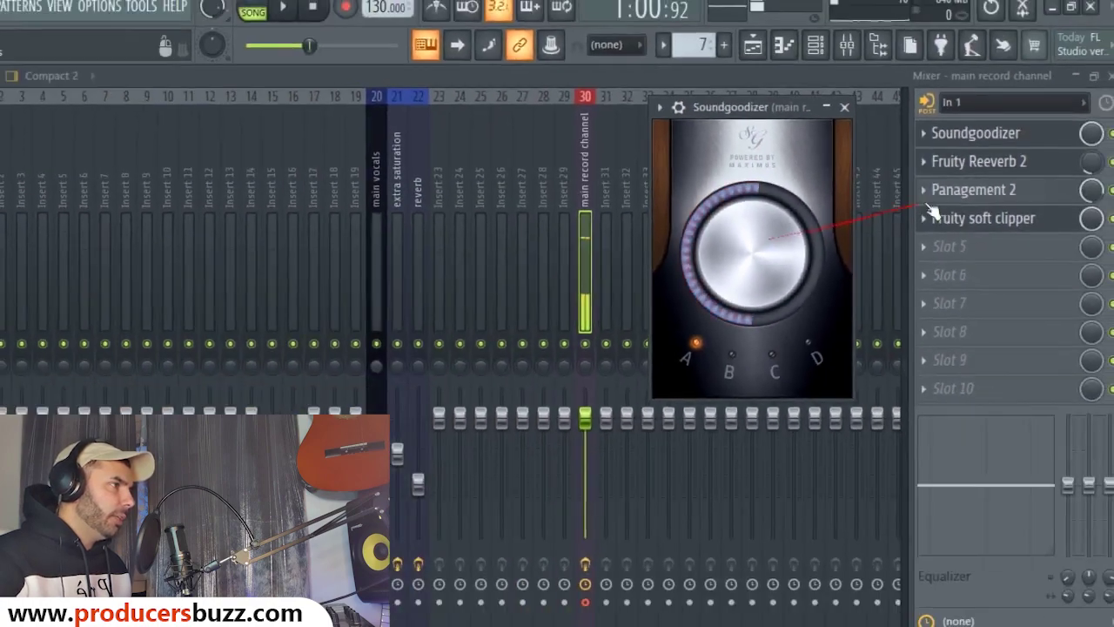
left_click(975, 177)
left_click(979, 137)
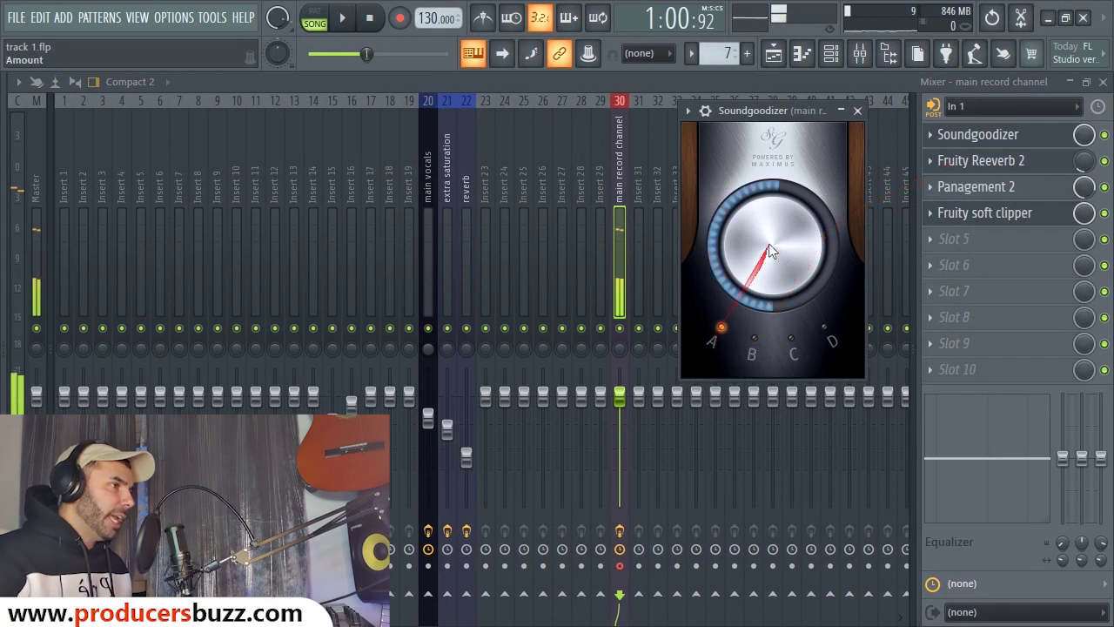
left_click_drag(768, 242, 768, 255)
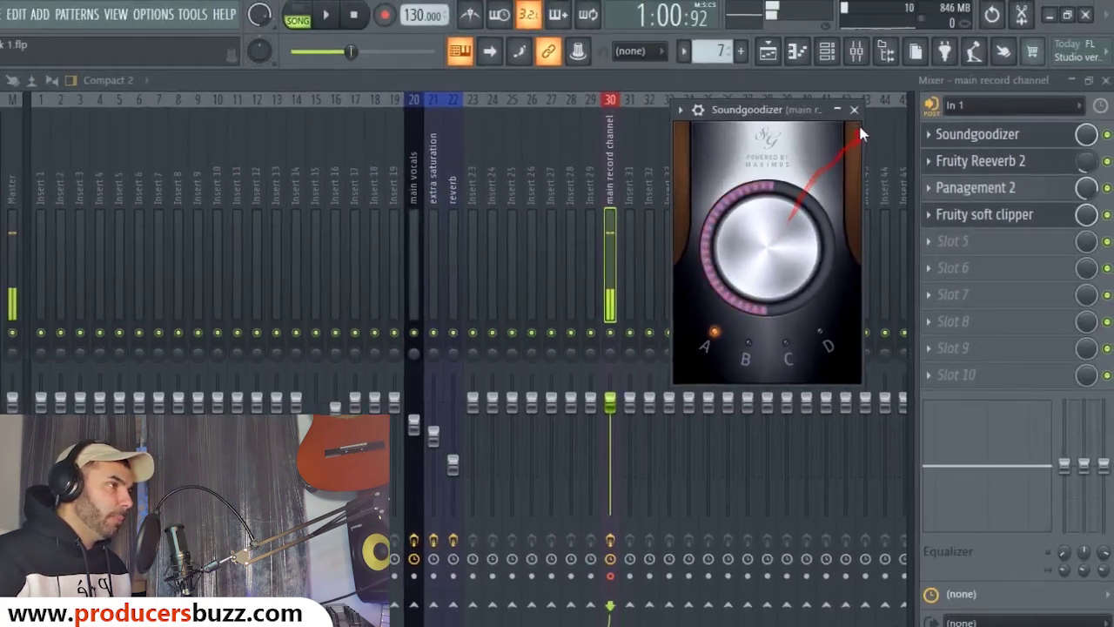
left_click(854, 109)
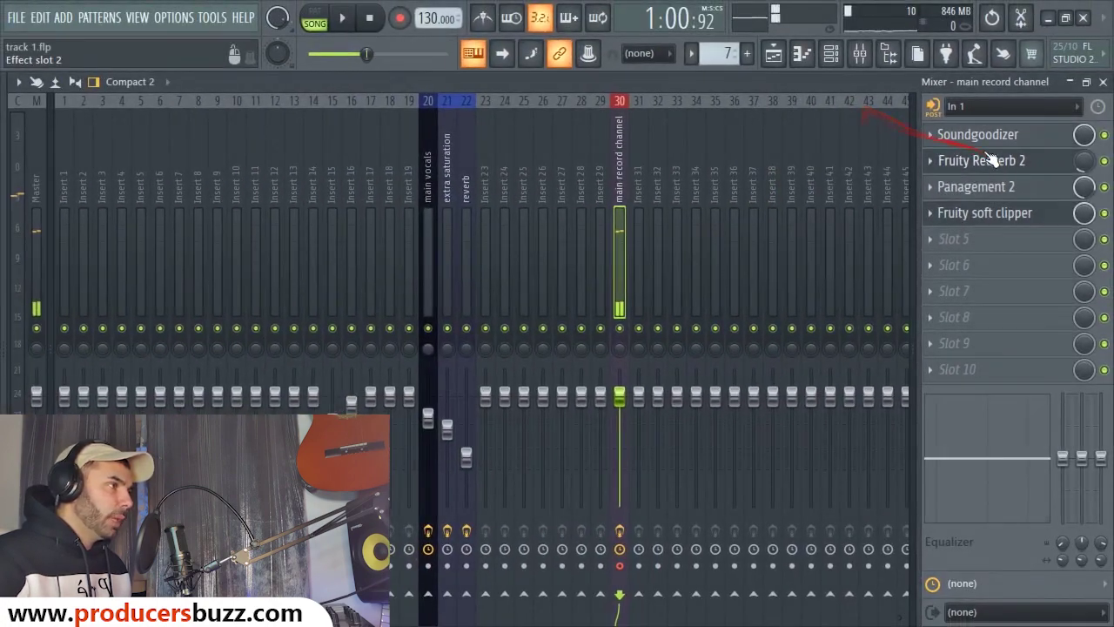
Step: Examine the Fruity Reeverb 2 settings on the main record channel, close the plugin and check its mix level
left_click(980, 160)
left_click_drag(528, 312, 628, 204)
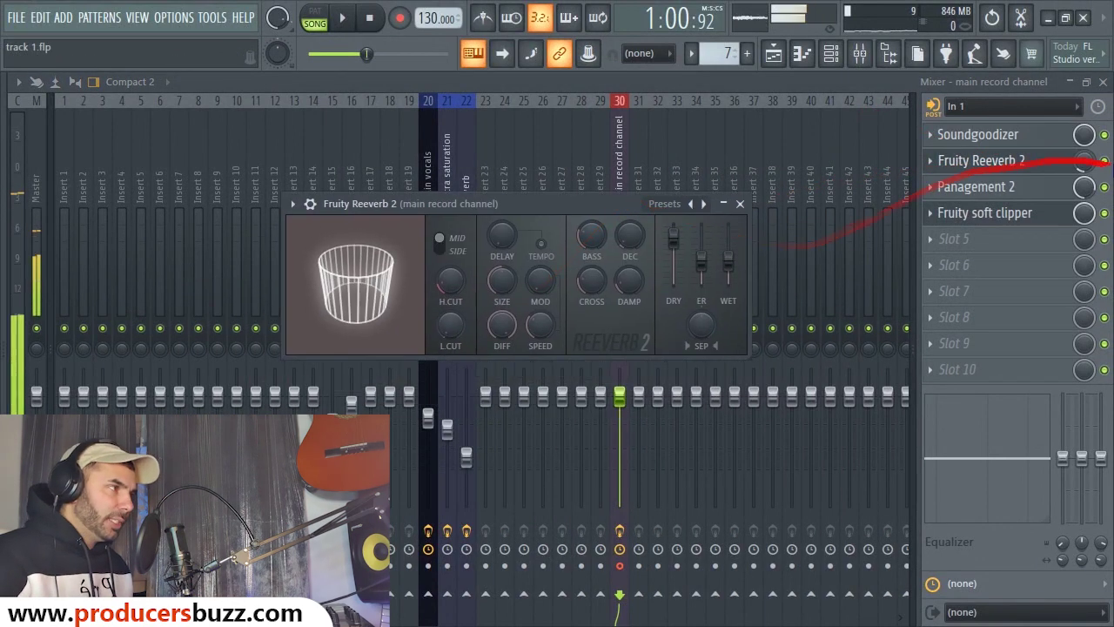
left_click(739, 206)
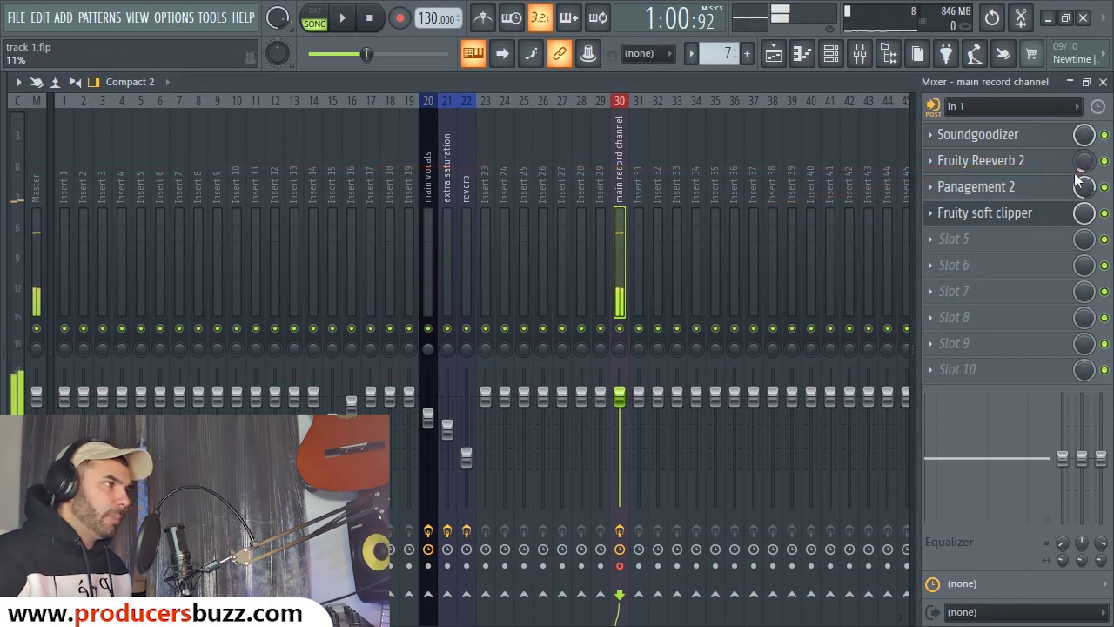
Step: Examine Panagement 2's reverb settings on the main record channel, reading the decay and wet values, and close the plugin
left_click(1032, 192)
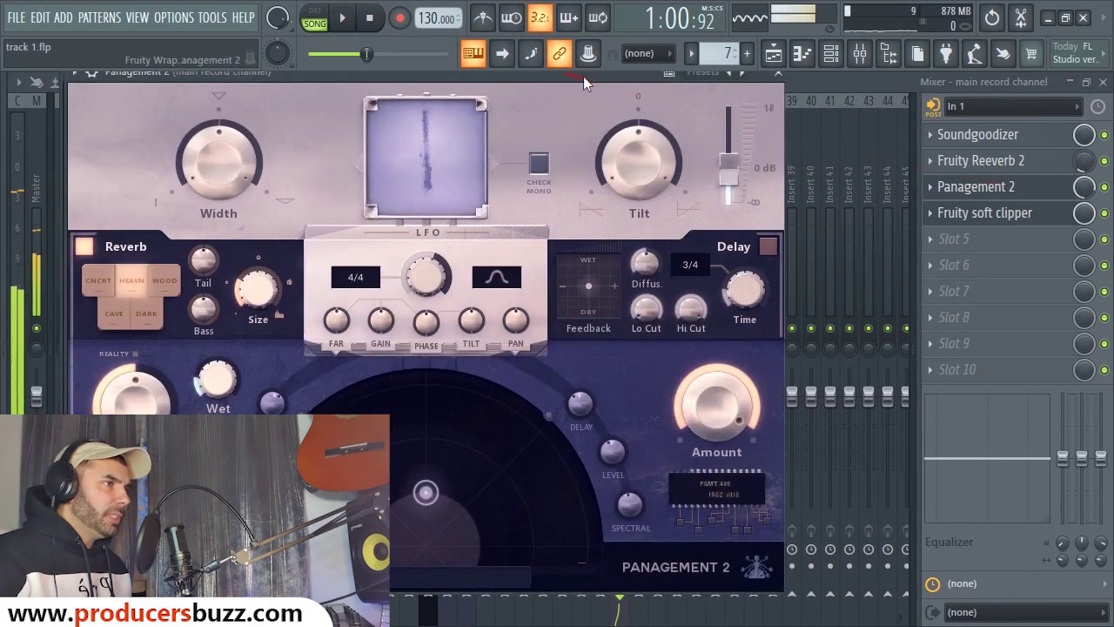
left_click_drag(583, 76, 721, 77)
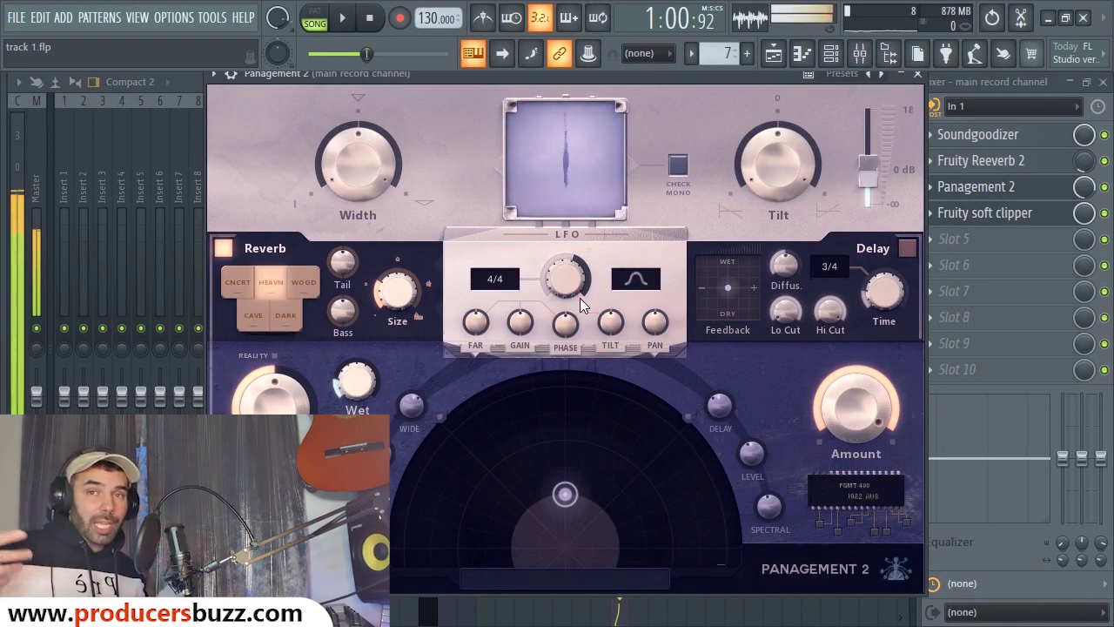
mouse_move(530, 275)
left_mouse_down()
mouse_move(617, 304)
mouse_move(623, 347)
mouse_move(506, 416)
left_mouse_up()
left_click_drag(327, 394, 288, 409)
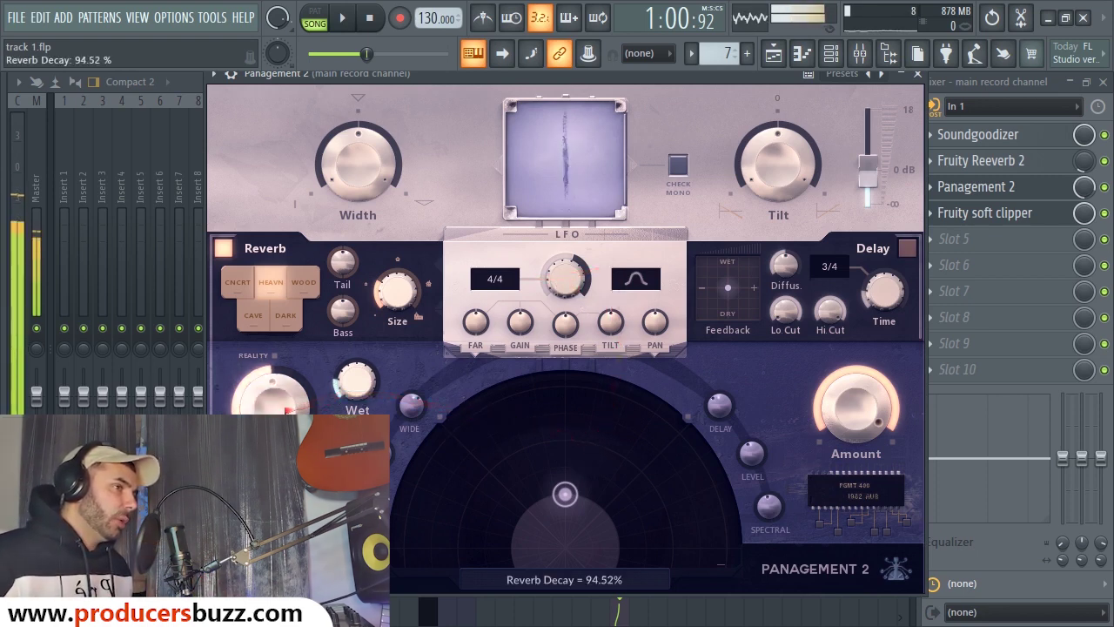
scroll(285, 410, "up", 2)
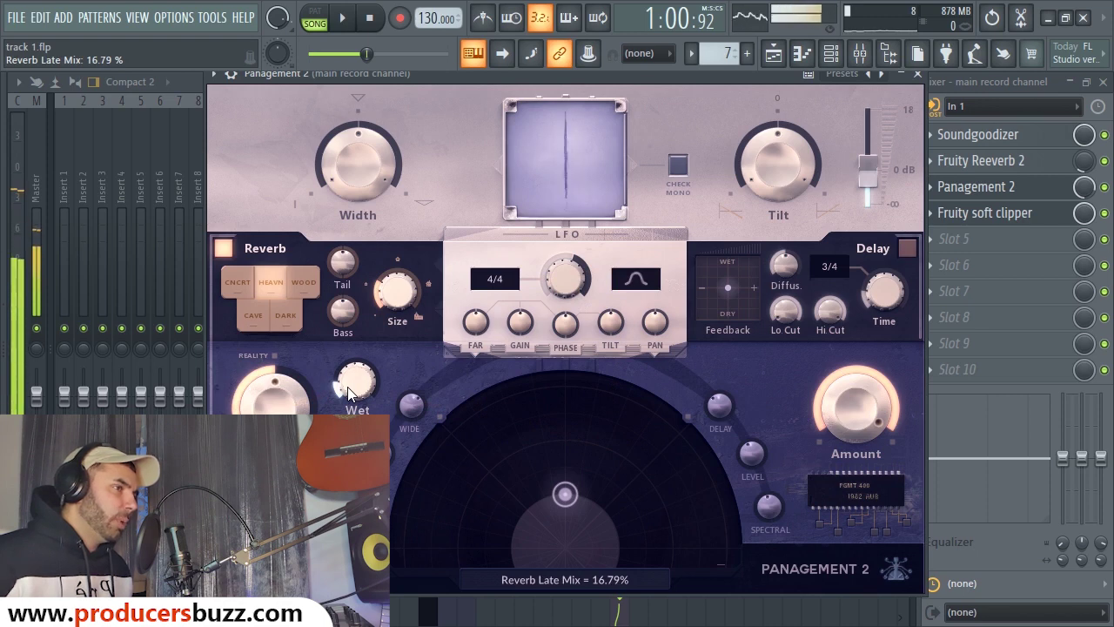
left_click_drag(386, 346, 391, 306)
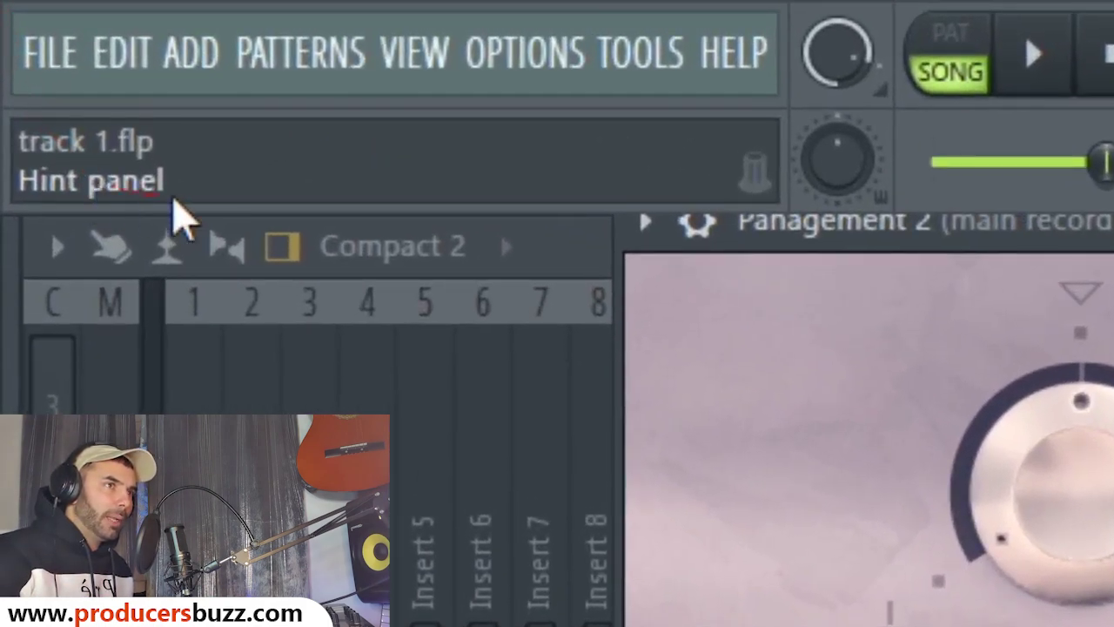
left_click_drag(12, 166, 141, 168)
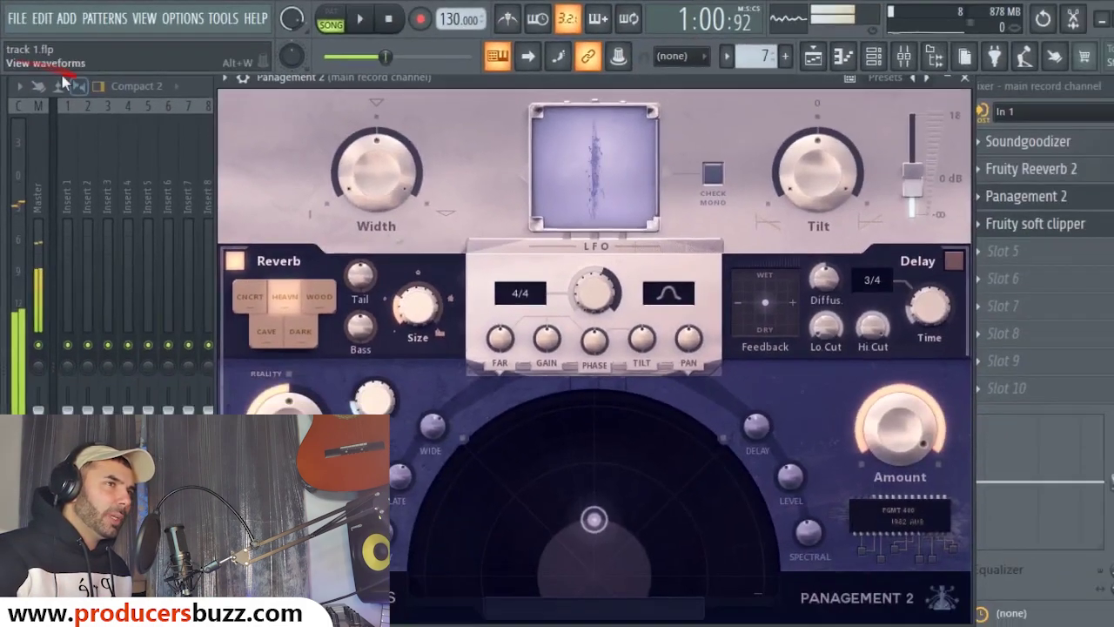
left_click_drag(159, 225, 369, 523)
left_click_drag(219, 209, 368, 247)
left_click_drag(426, 313, 389, 288)
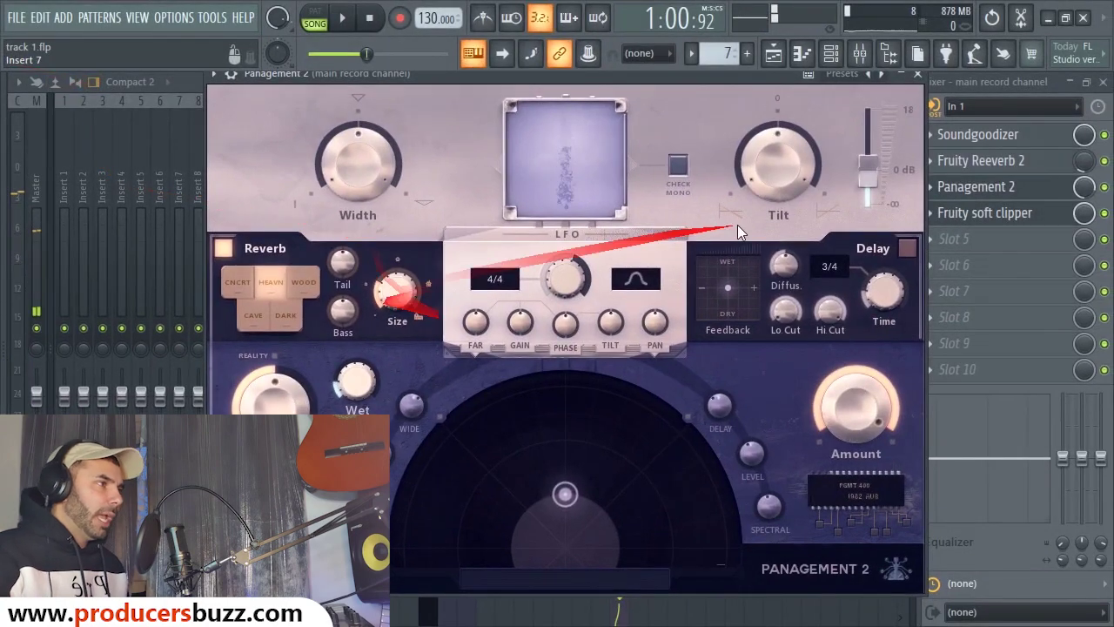
left_click_drag(926, 87, 1099, 165)
Step: Compare the main record channel's sound with Fruity Reeverb 2, Panagement 2 and Fruity soft clipper bypassed and enabled
left_click(1103, 162)
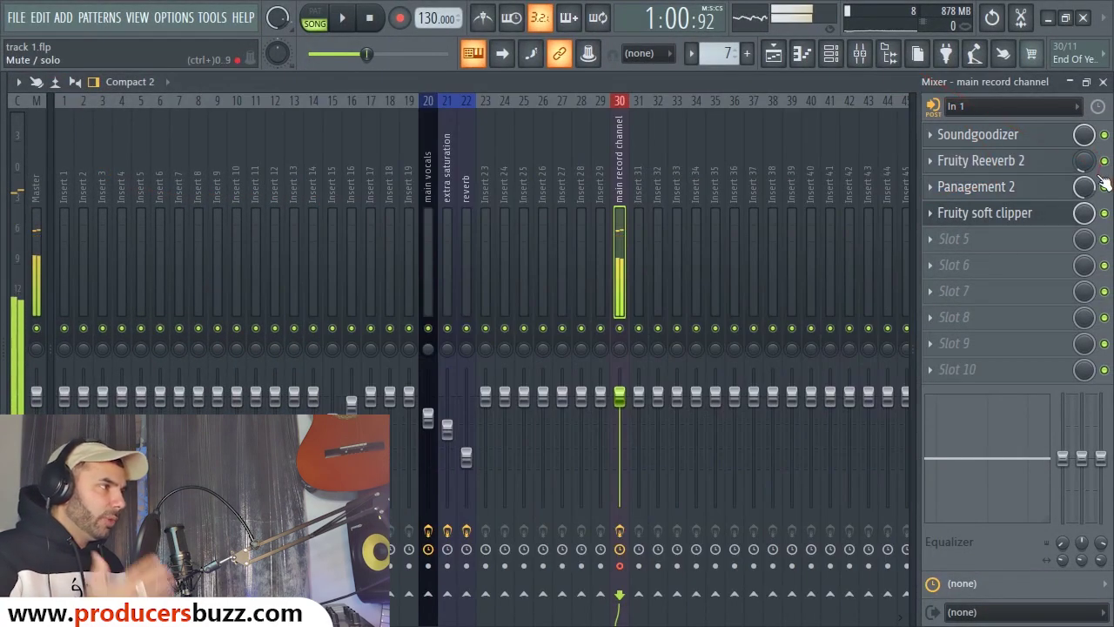
left_click(1014, 218)
mouse_move(1014, 217)
left_mouse_down()
mouse_move(219, 137)
mouse_move(277, 193)
mouse_move(1105, 218)
left_mouse_up()
left_click(274, 190)
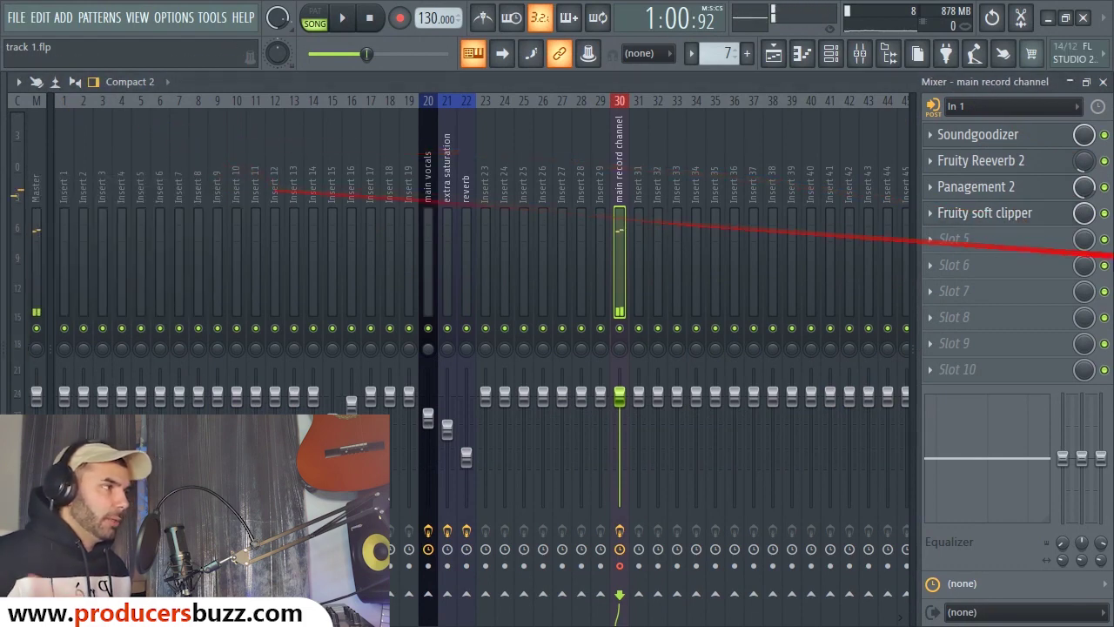
left_click(1103, 161)
left_click_drag(910, 126, 862, 178)
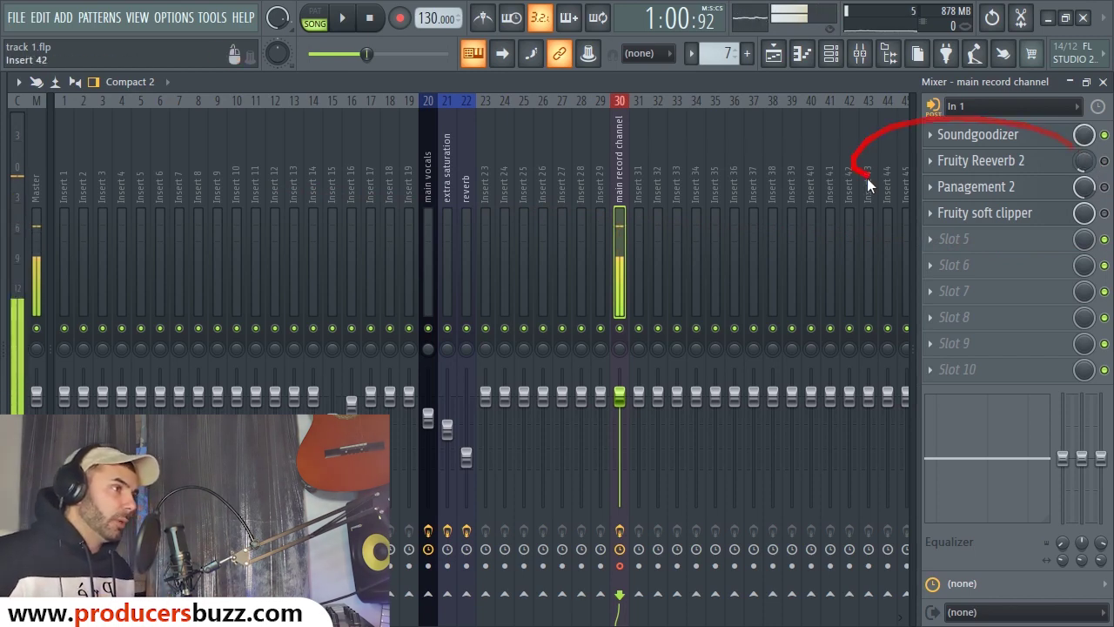
left_click(1104, 186)
left_click(1104, 212)
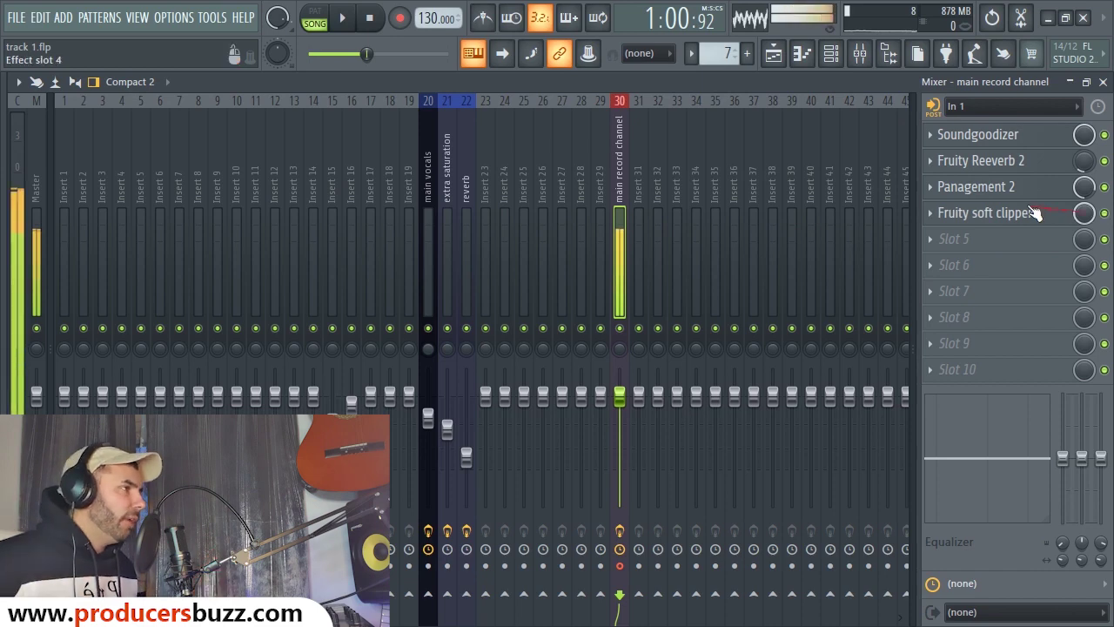
Step: Return from the mixer to the playlist and solo Track 2
left_click_drag(1010, 217, 1102, 82)
left_click(1102, 82)
mouse_move(659, 213)
left_mouse_down()
mouse_move(719, 194)
mouse_move(343, 243)
mouse_move(240, 219)
mouse_move(622, 148)
left_mouse_up()
right_click(234, 217)
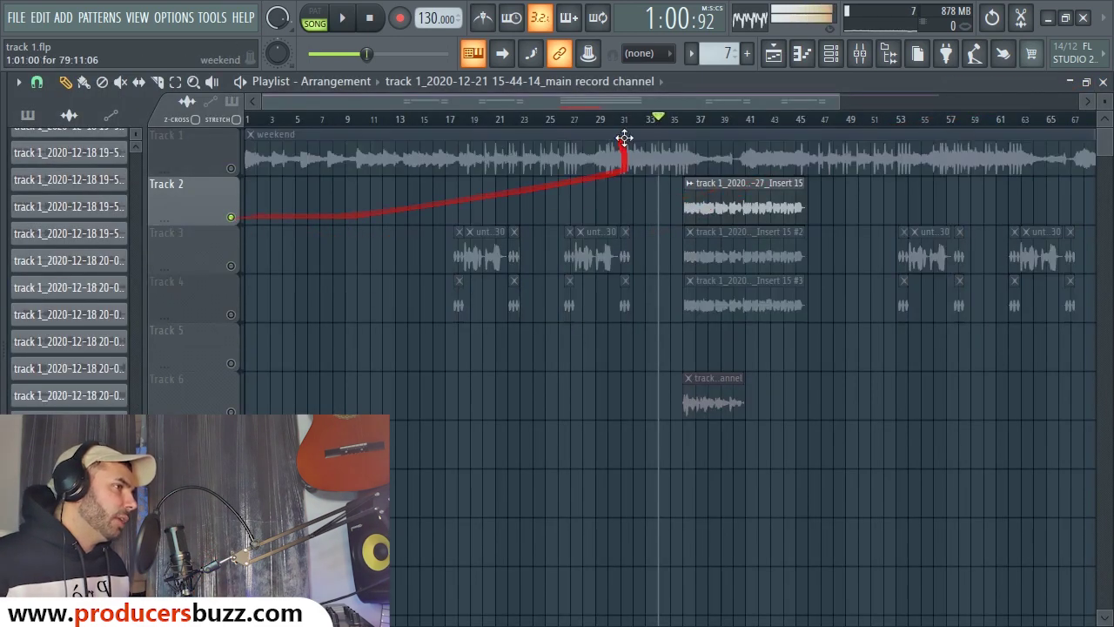
Step: Play the soloed Track 2 vocal while checking the mixer and playlist, then stop playback
left_click(860, 54)
key("space")
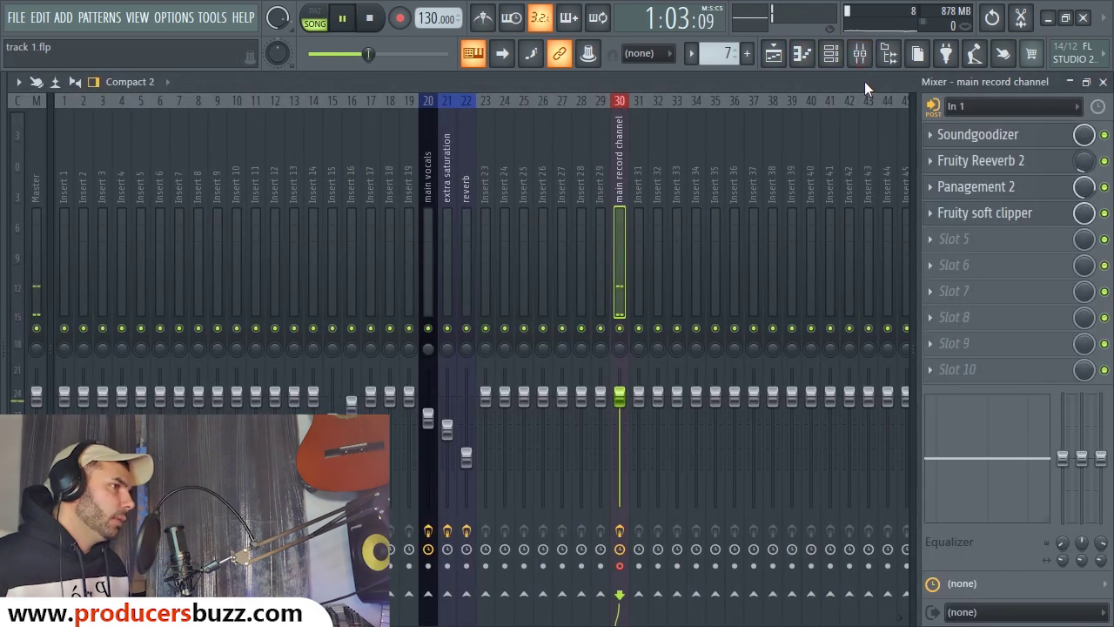
left_click(1103, 82)
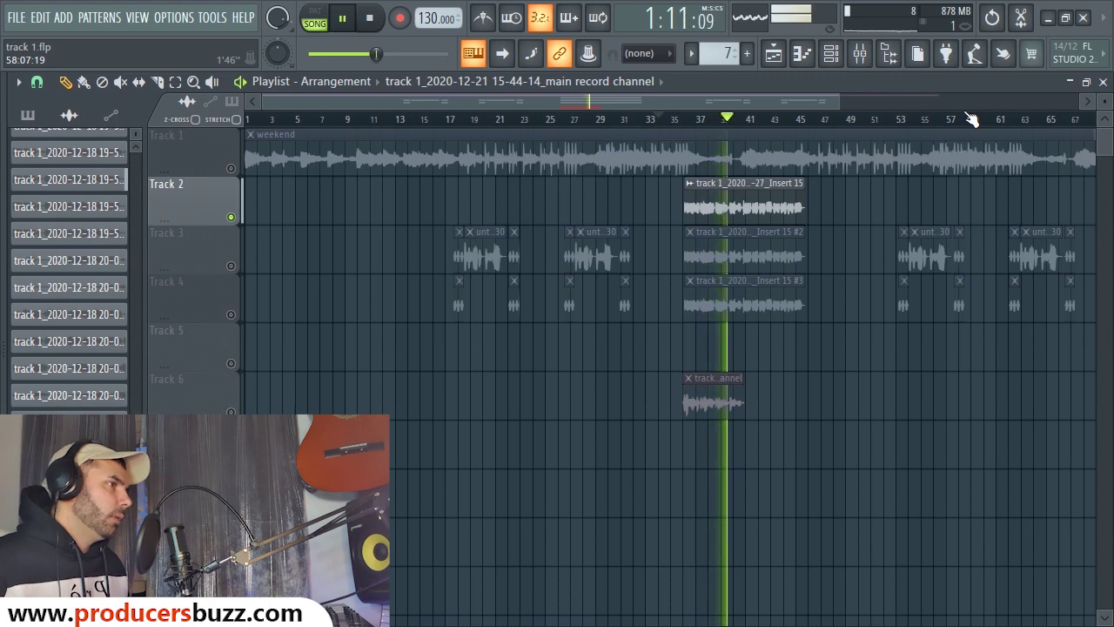
key("space")
Step: Find the Track 2 vocal clip's mixer track, main vocals, and audition it with its effects off and on
double_click(749, 206)
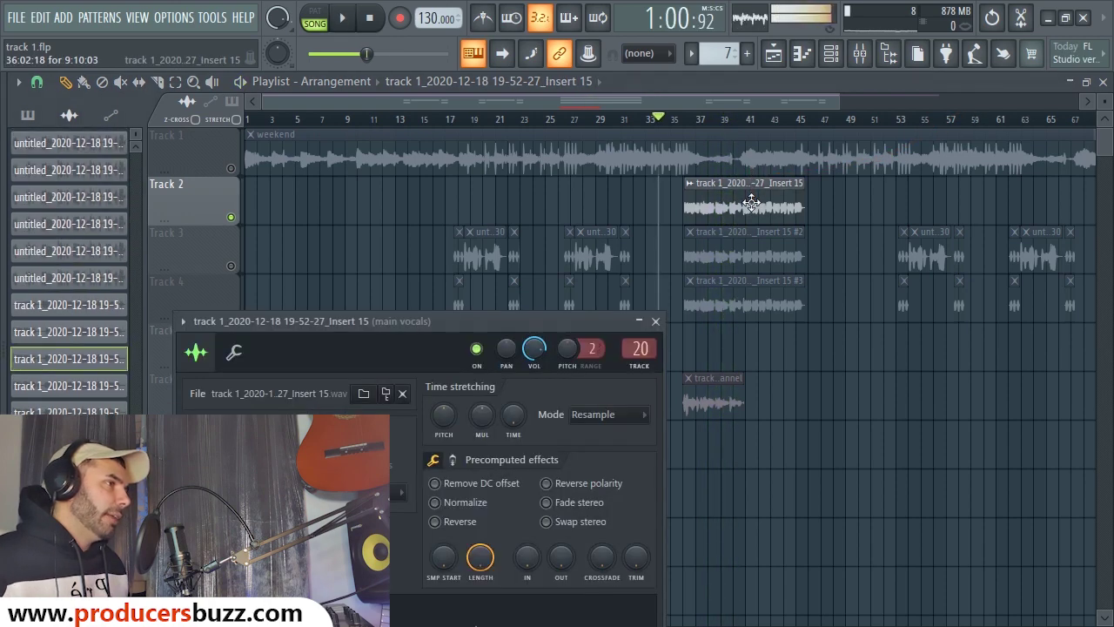
double_click(626, 347)
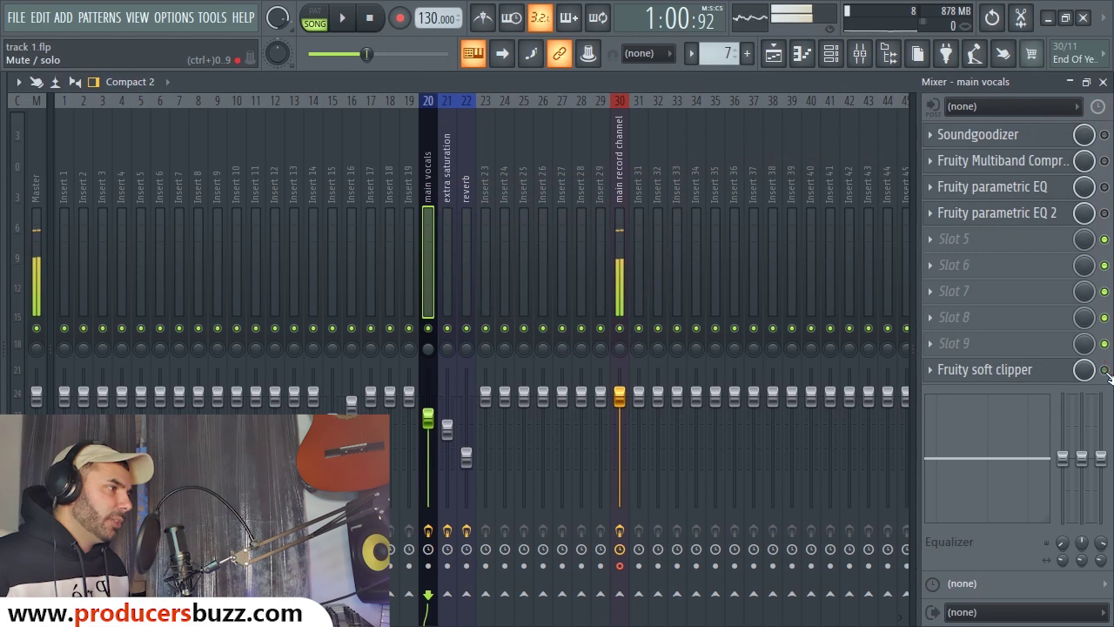
key("space")
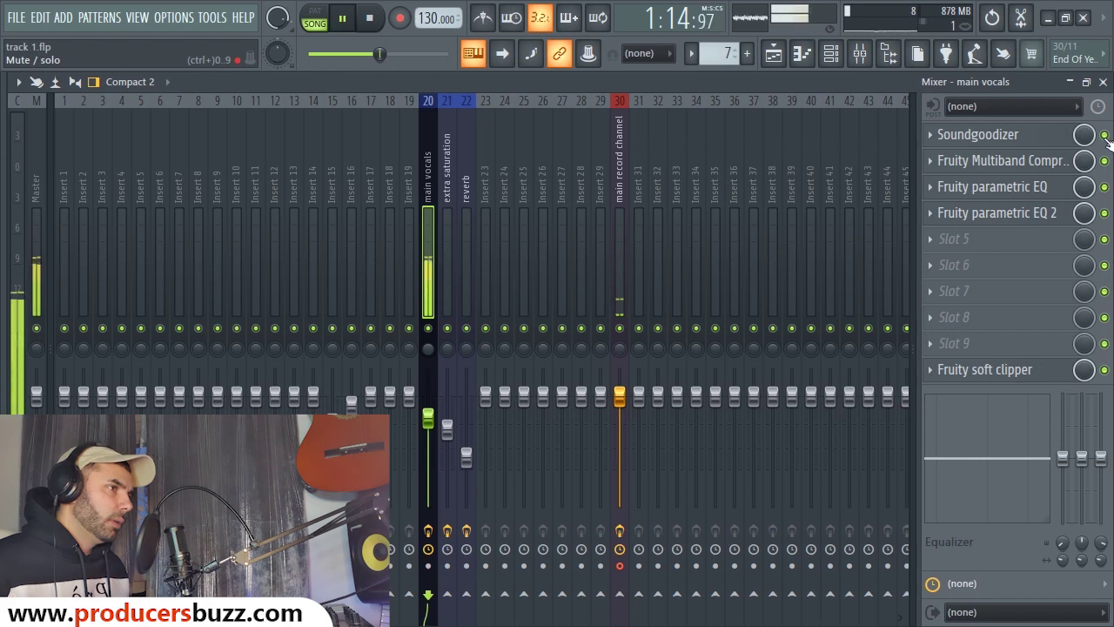
key("space")
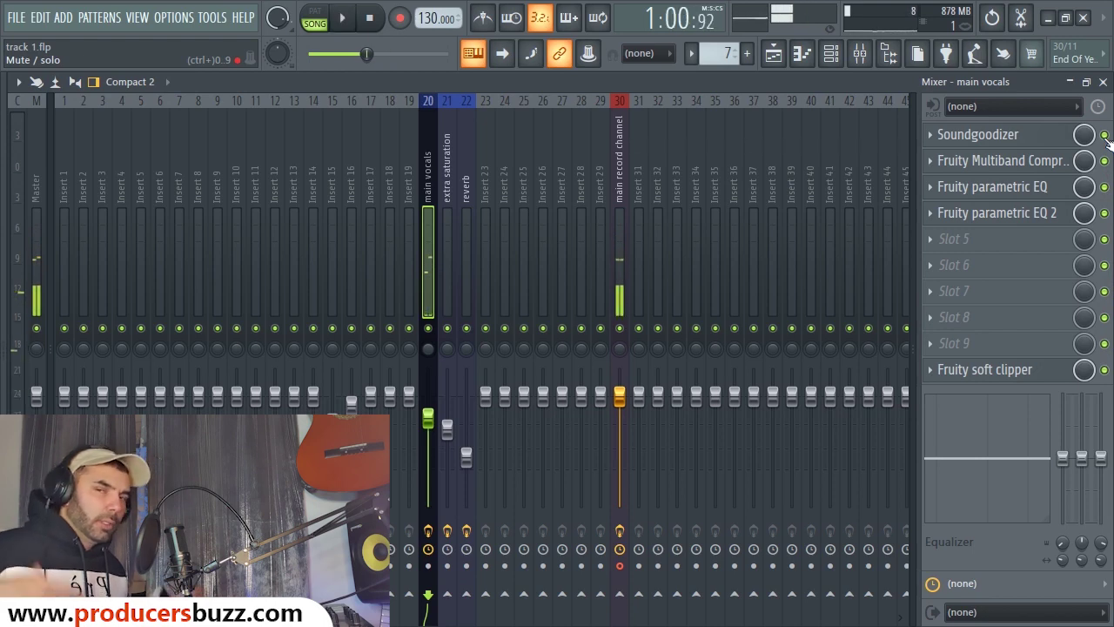
Step: Bypass Fruity Reeverb 2, Panagement 2 and Fruity soft clipper on the main record channel, leaving Soundgoodizer active
left_click(618, 164)
left_click(1103, 212)
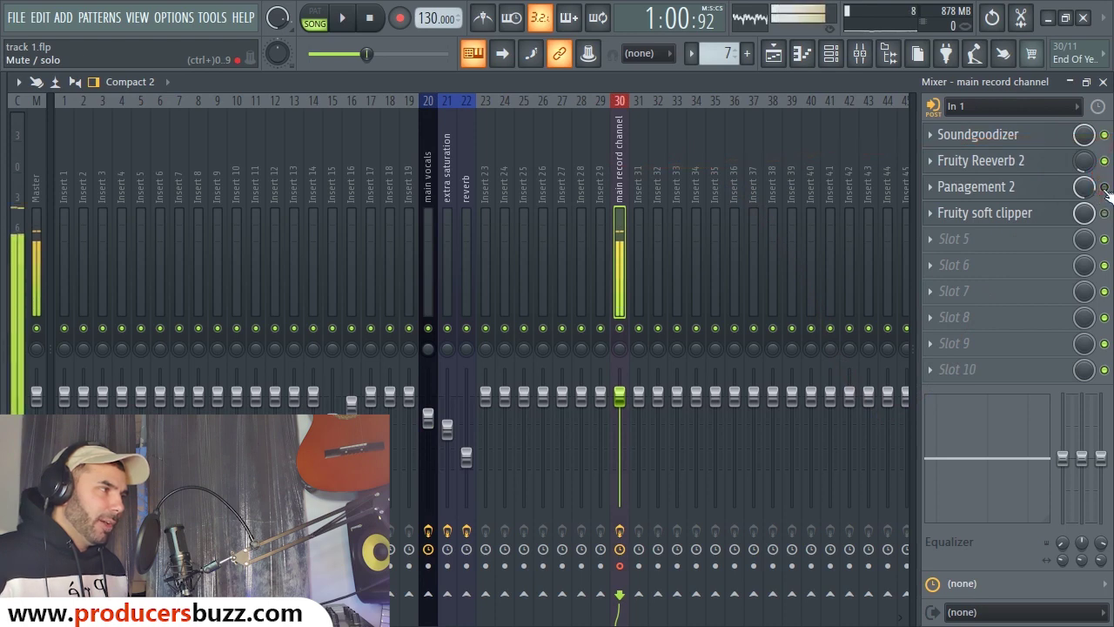
left_click(1104, 134)
left_click(1103, 160)
left_click(1104, 187)
mouse_move(619, 146)
left_mouse_down()
mouse_move(765, 132)
mouse_move(1095, 140)
left_mouse_up()
left_click(1103, 134)
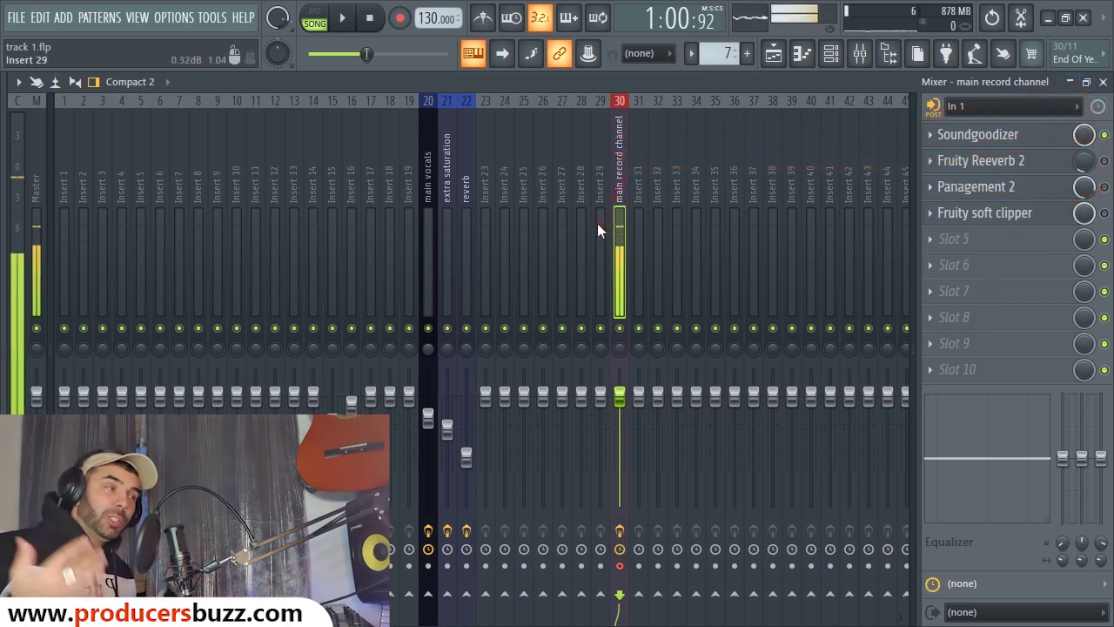
left_click_drag(1079, 219, 833, 189)
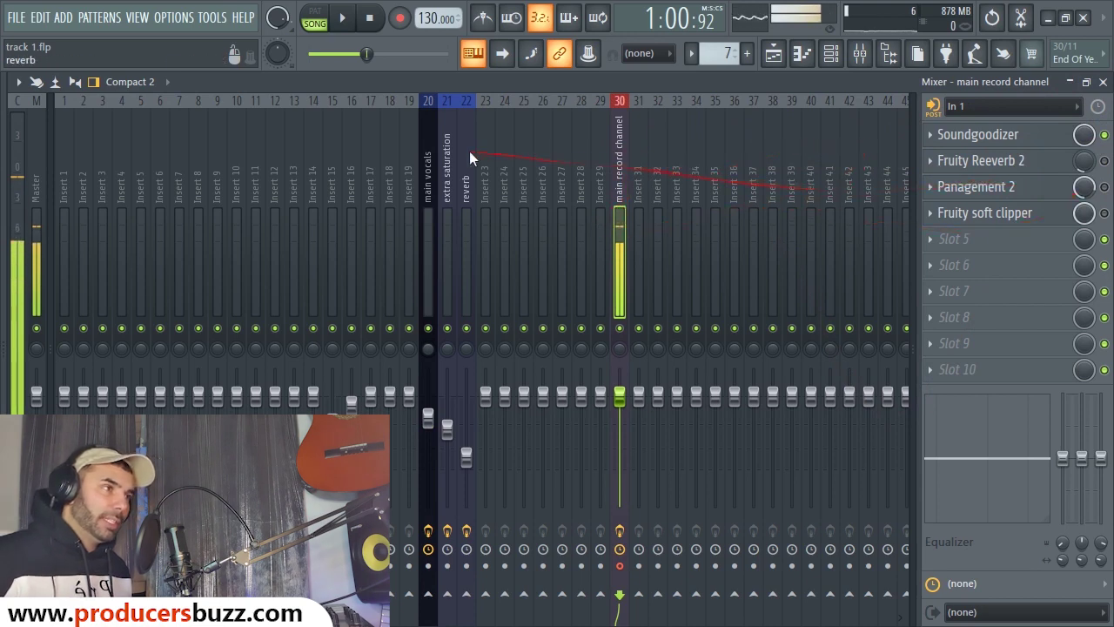
Step: Check the main vocals track, return to the playlist, and unmute Track 1 with the playback position at bar 36
left_click(430, 173)
left_click_drag(438, 141, 503, 77)
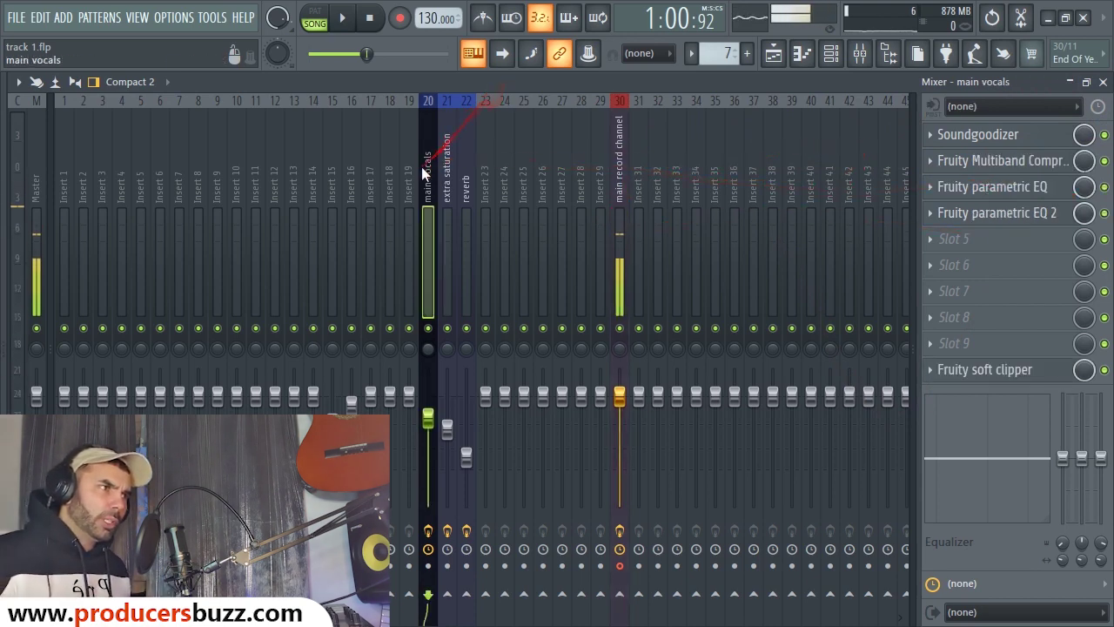
left_click(1103, 82)
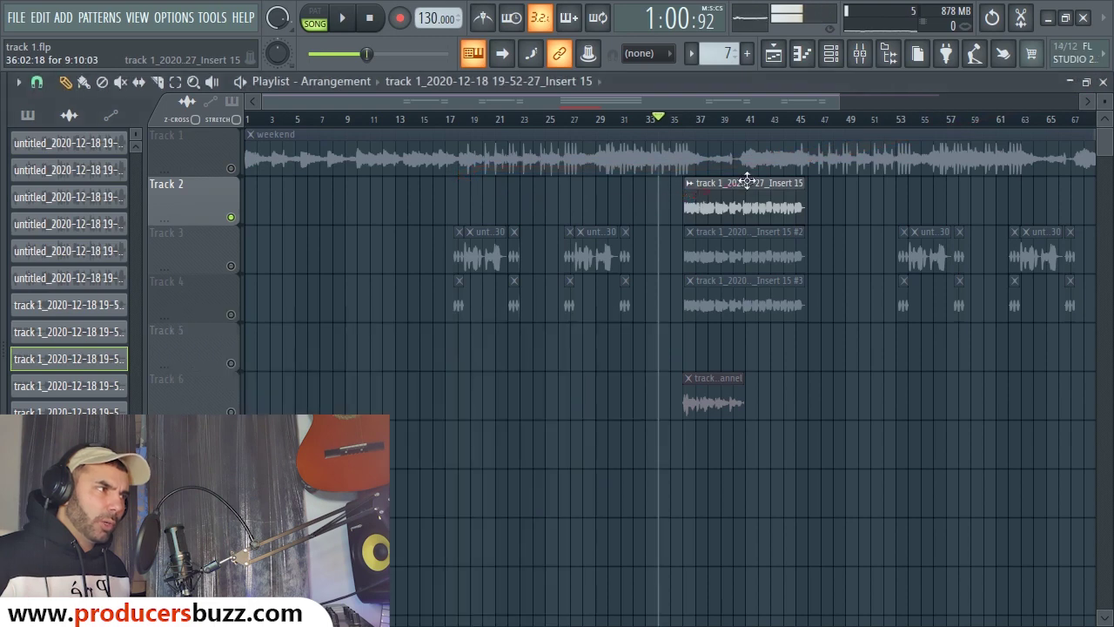
left_click(232, 168)
left_click(688, 121)
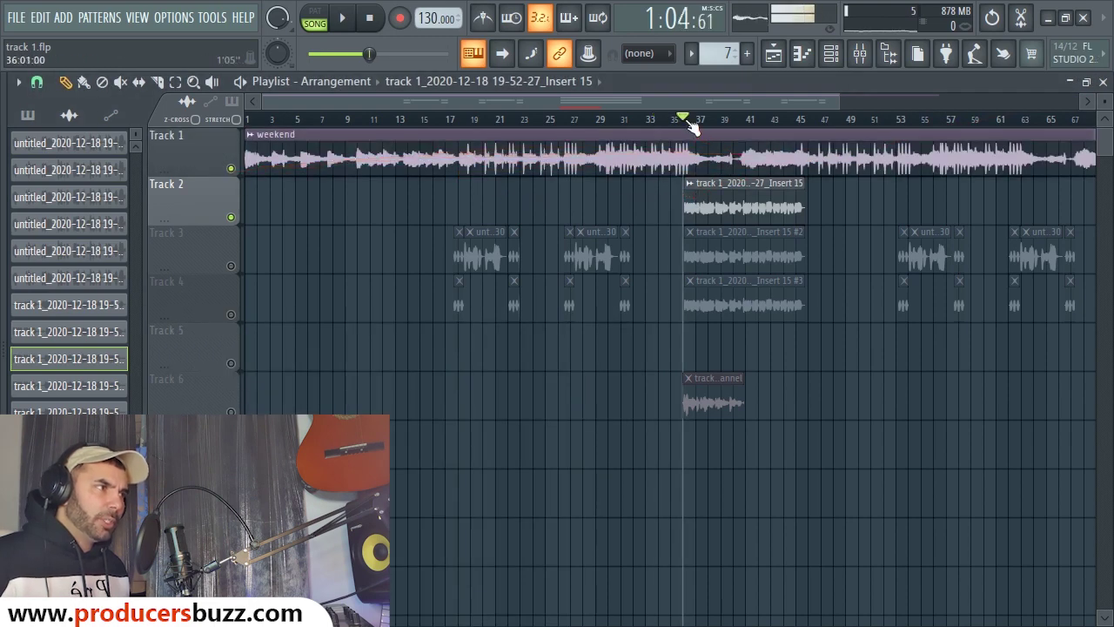
Step: Check the main record channel's input options, keeping In 1, and re-enable Fruity Reeverb 2, Panagement 2 and Fruity soft clipper
left_click(885, 54)
left_click(621, 200)
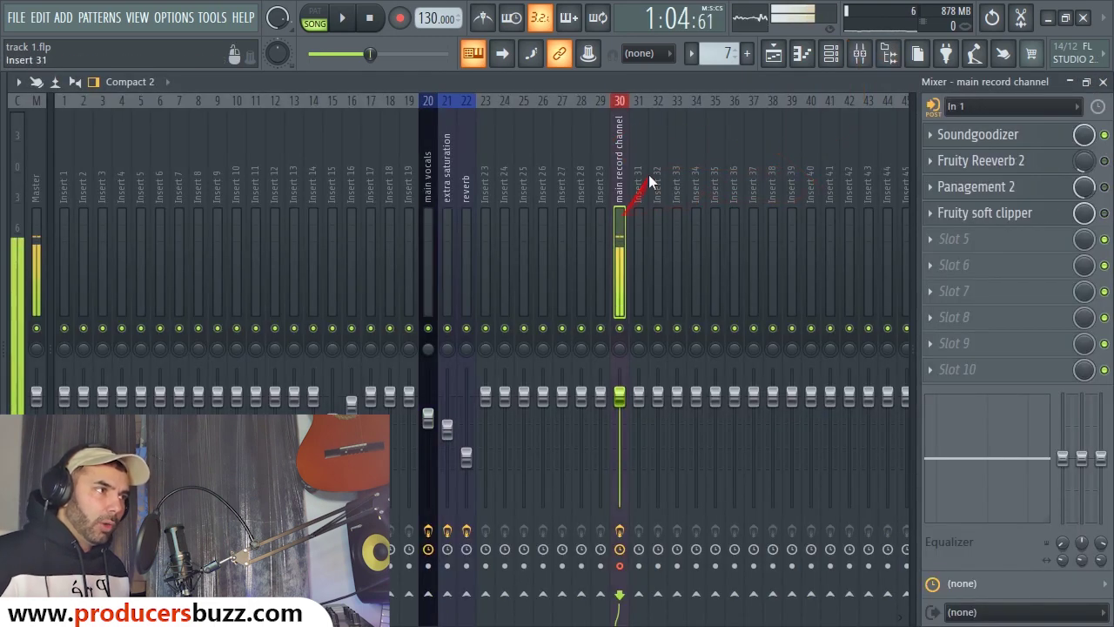
left_click(1016, 108)
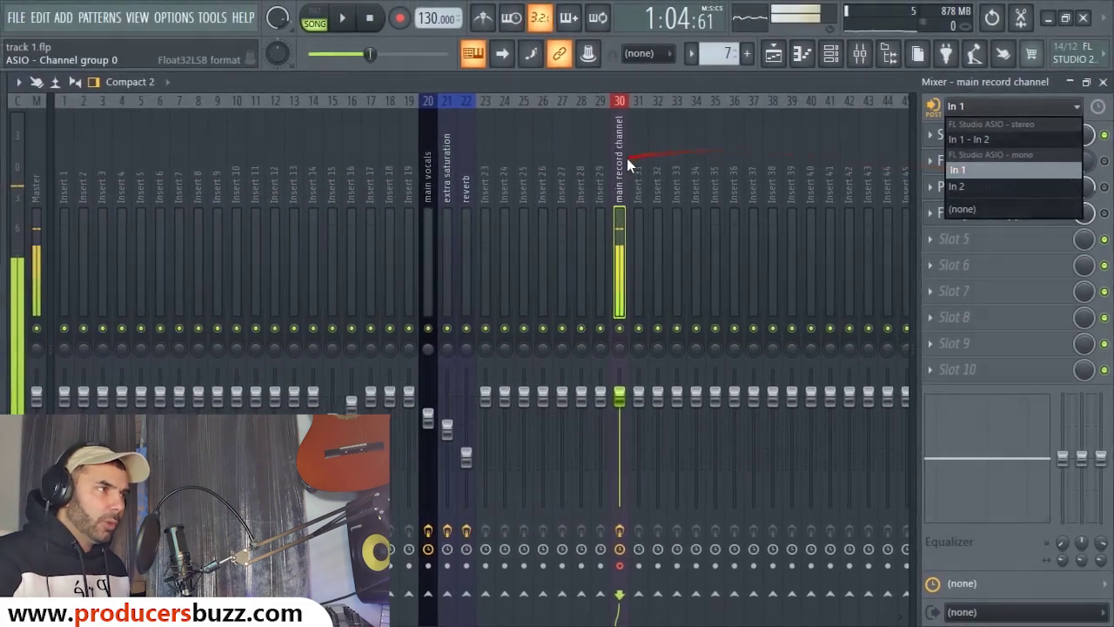
left_click(609, 165)
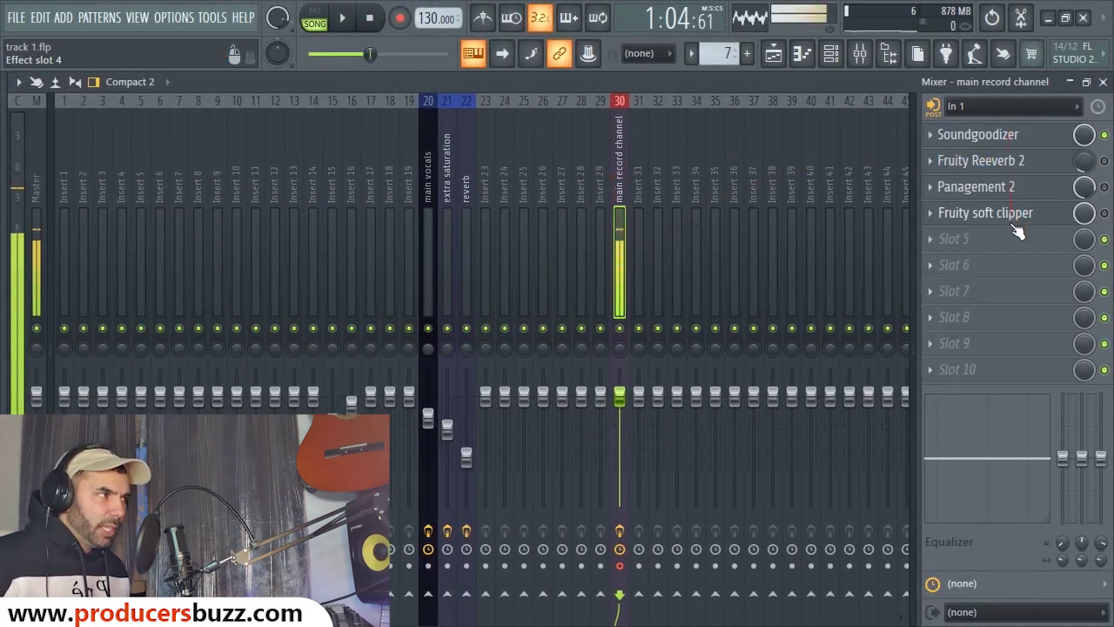
left_click(1103, 160)
left_click(1103, 186)
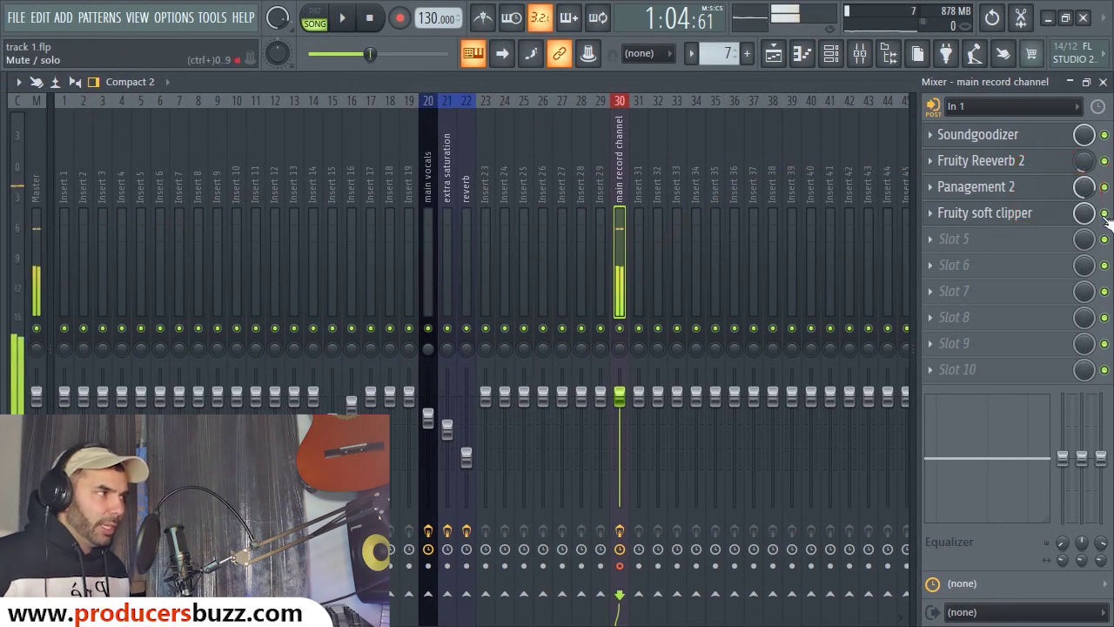
Step: Audition the main vocals track with its effects, then examine its Soundgoodizer amount and mode
left_click(429, 167)
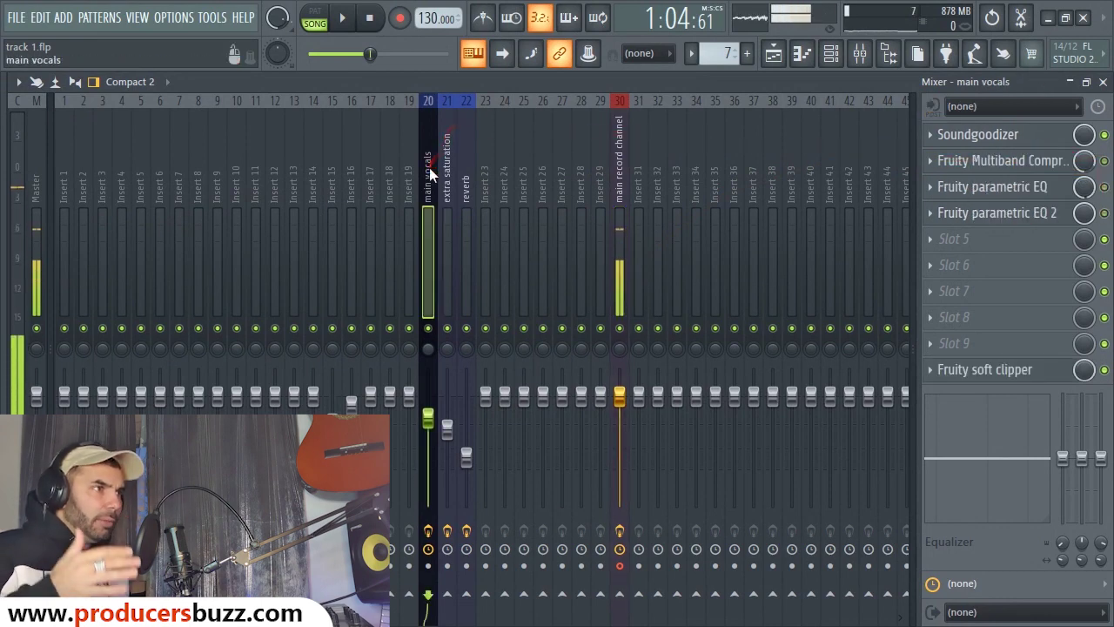
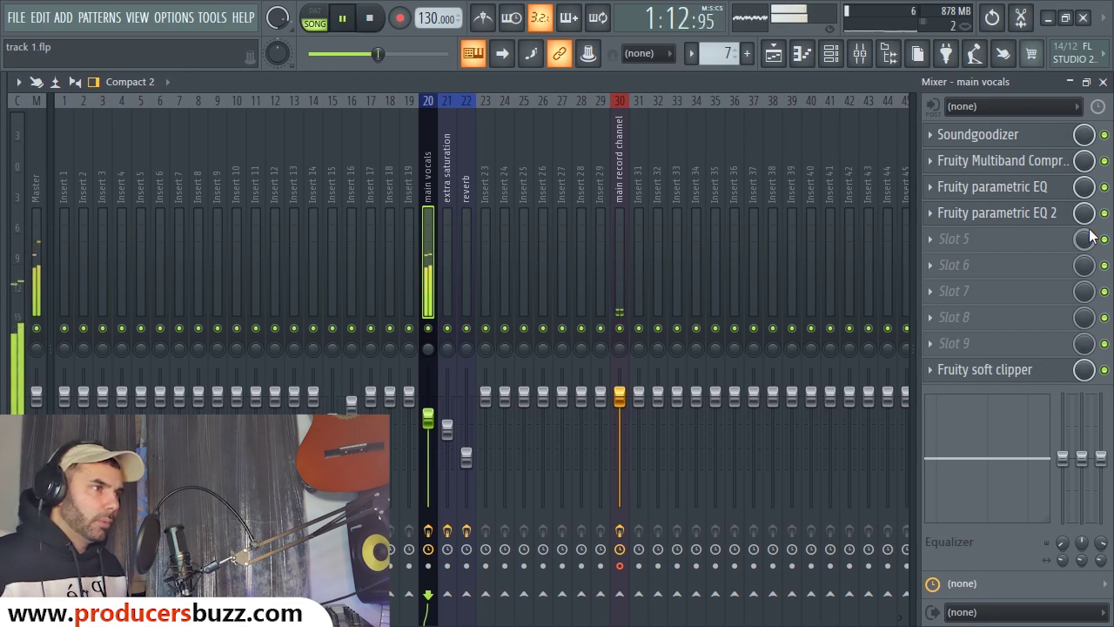
key("space")
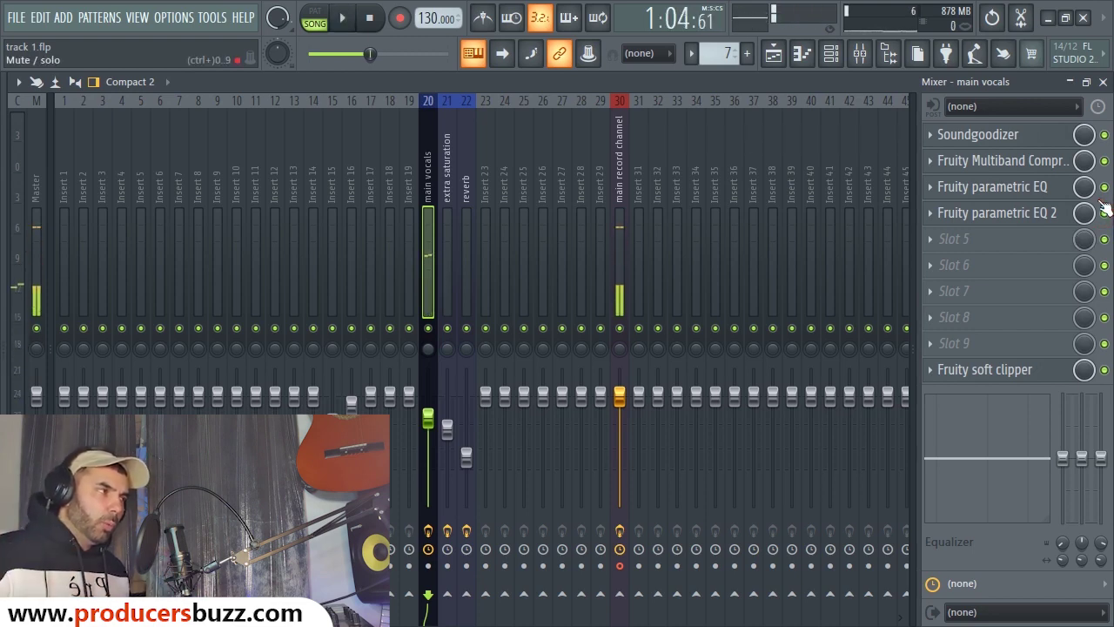
left_click(983, 137)
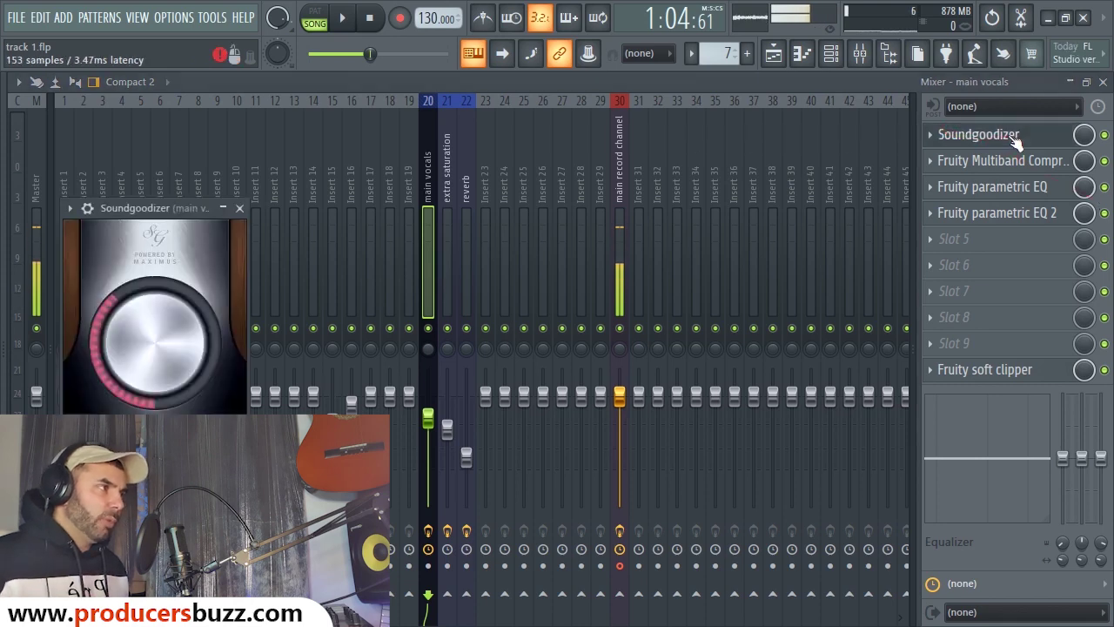
left_click_drag(161, 209, 305, 172)
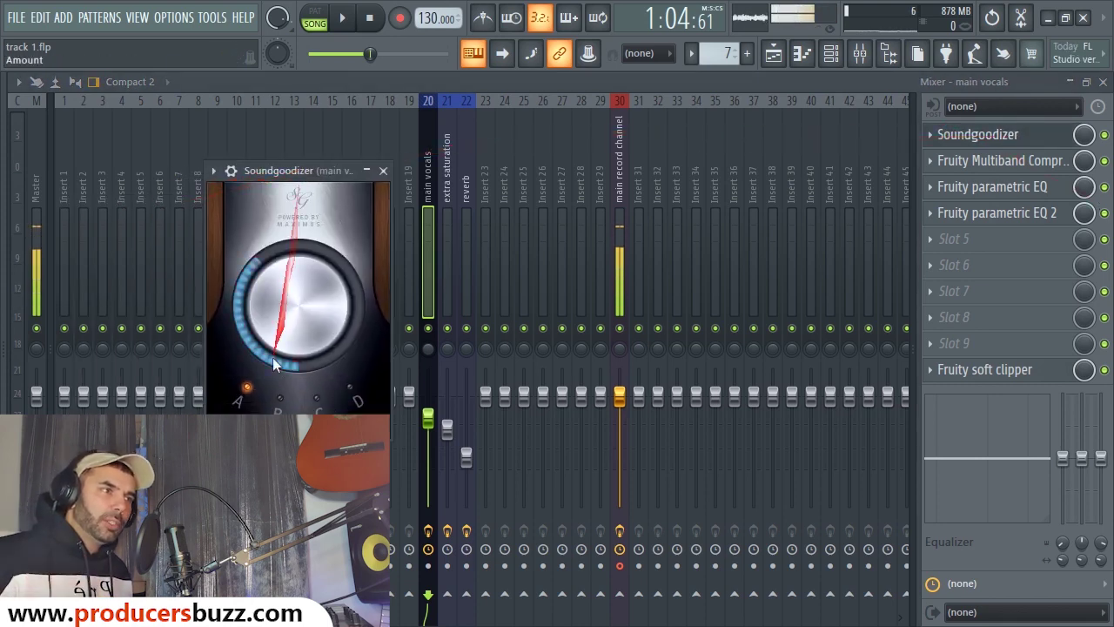
left_click(296, 304)
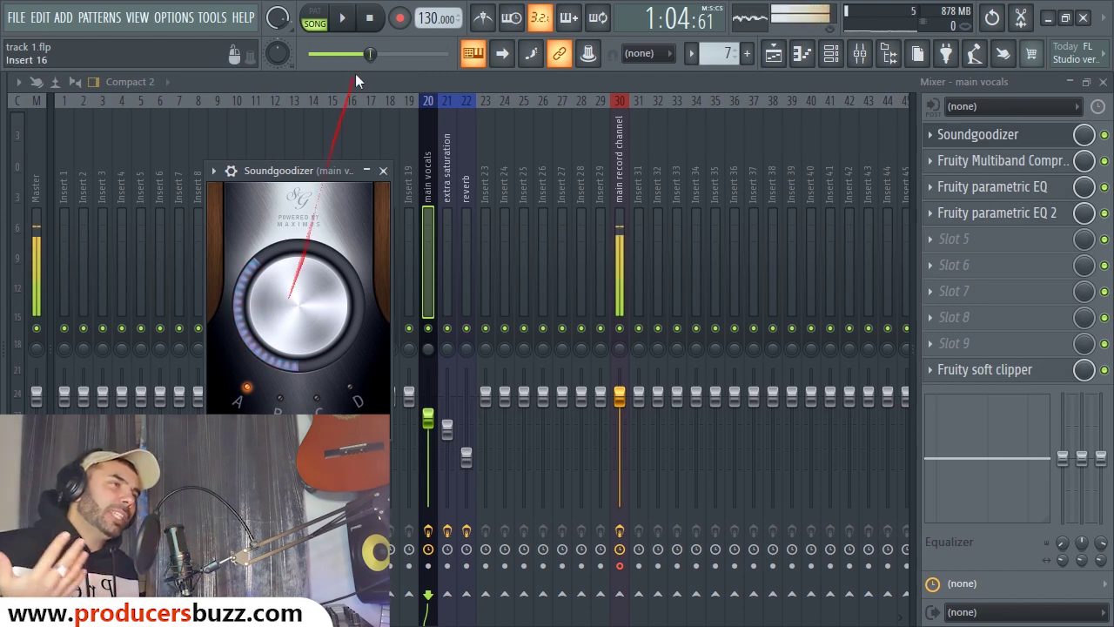
left_click(382, 170)
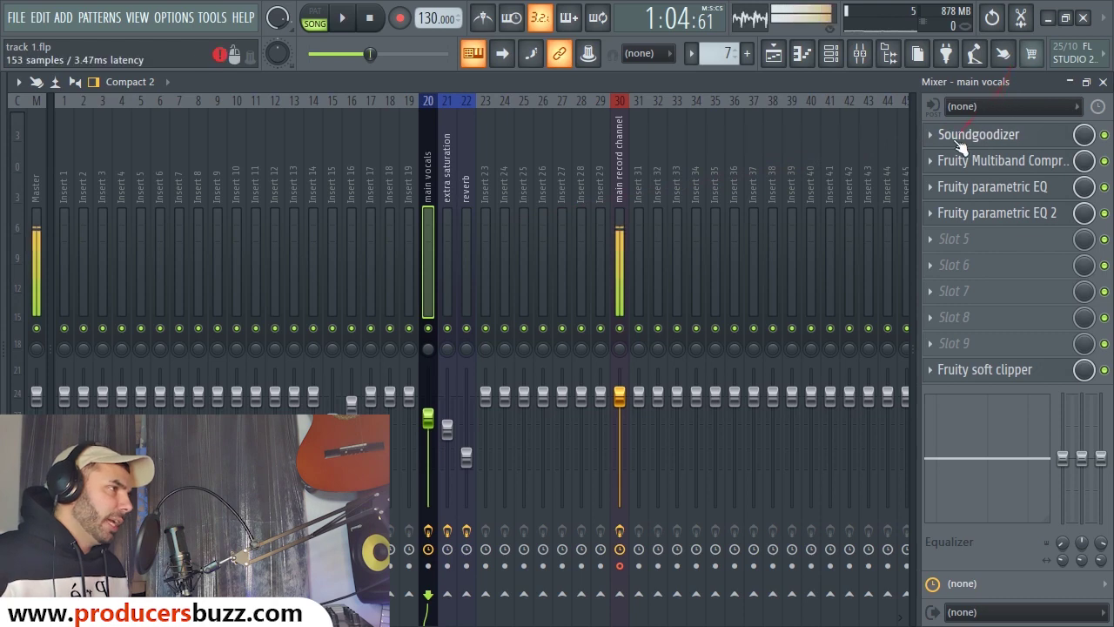
Step: Examine the low, mid and high band settings of Fruity Multiband Compressor on the main vocals track
left_click(1003, 163)
mouse_move(531, 230)
left_mouse_down()
mouse_move(616, 187)
mouse_move(557, 183)
left_mouse_up()
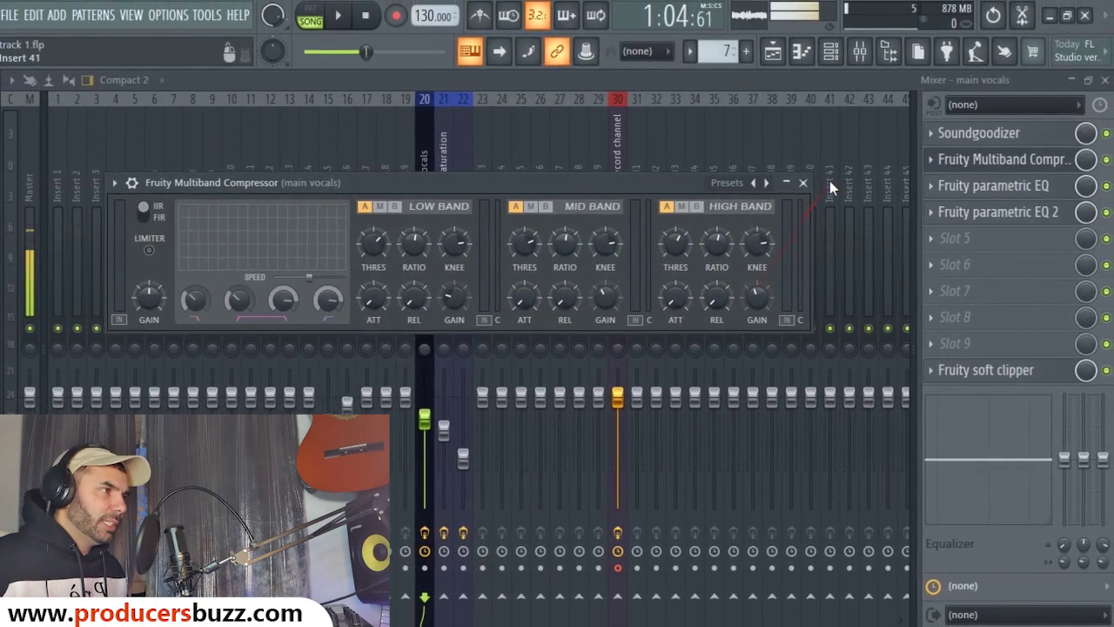
left_click(829, 180)
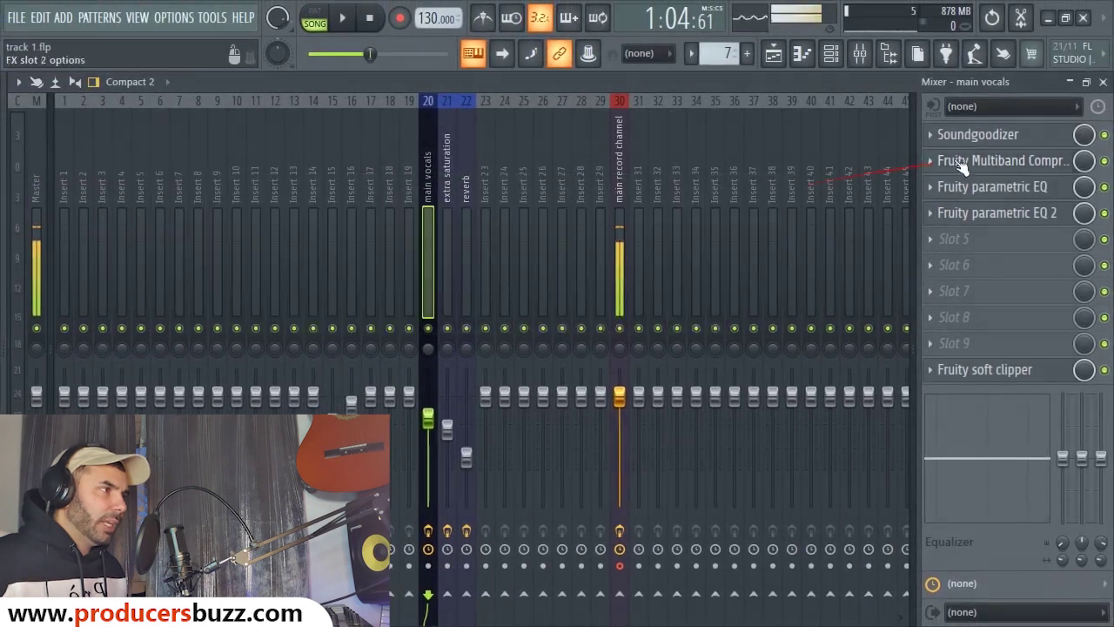
Step: Bypass Fruity parametric EQ and Fruity parametric EQ 2 on main vocals, then briefly play and stop the song
left_click(1104, 212)
left_click(1103, 134)
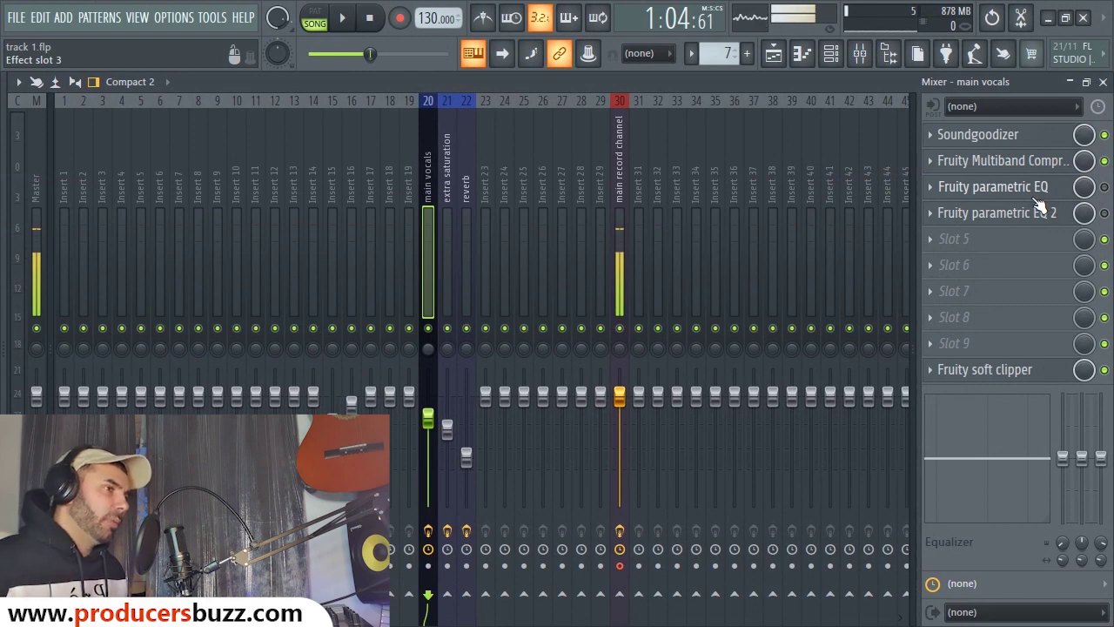
key("space")
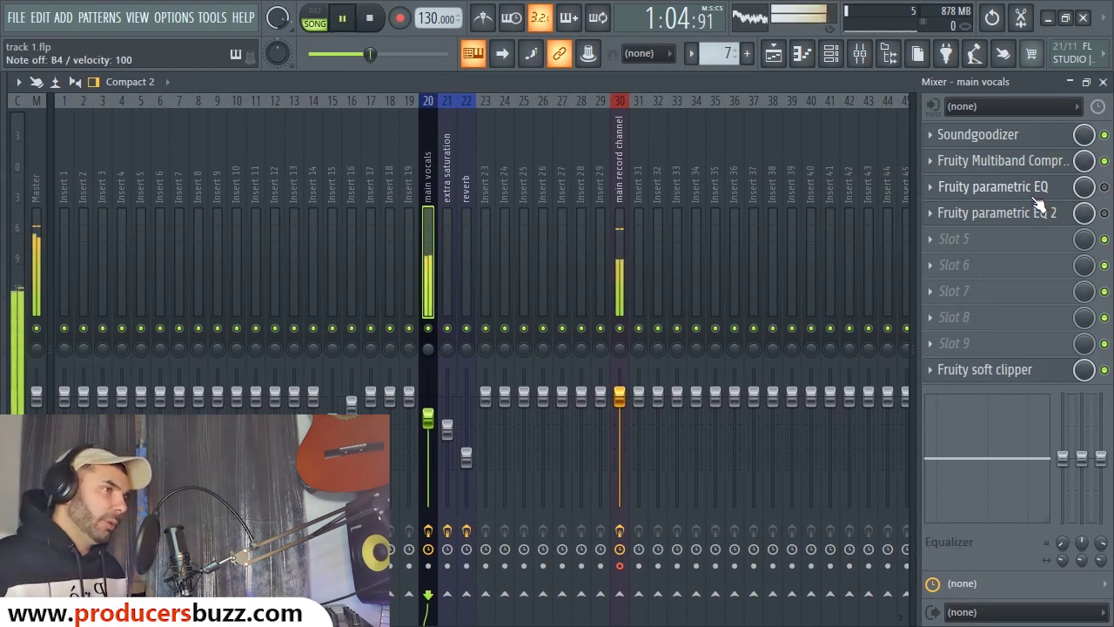
left_click(370, 19)
left_click(370, 20)
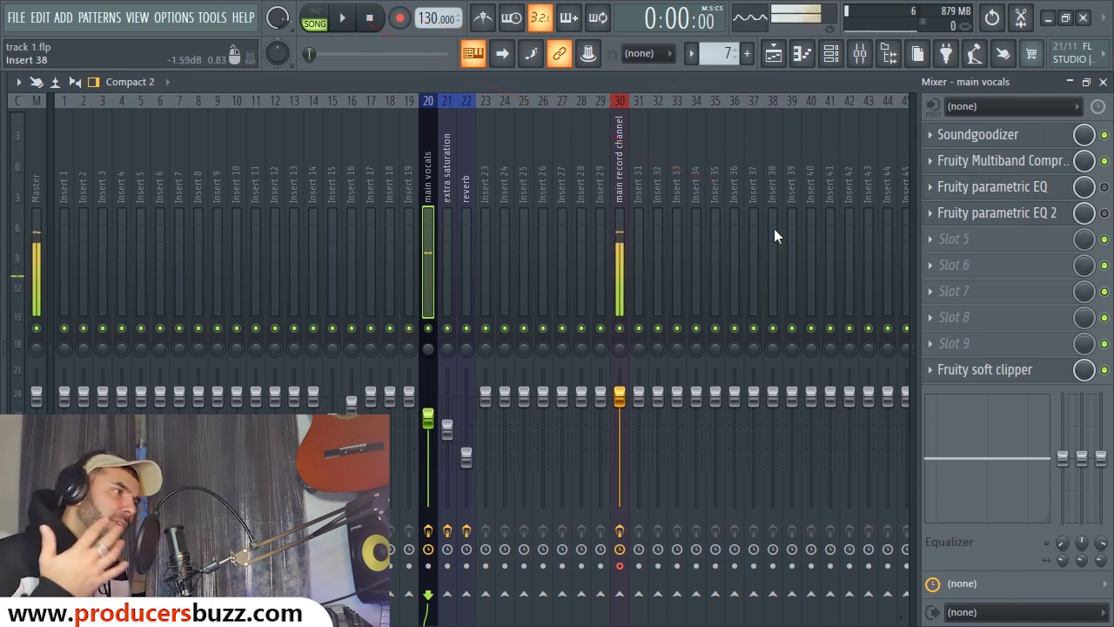
Step: Play the song from bar 36 and audition main vocals with Soundgoodizer and Fruity Multiband Compressor bypassed, then stop
key("space")
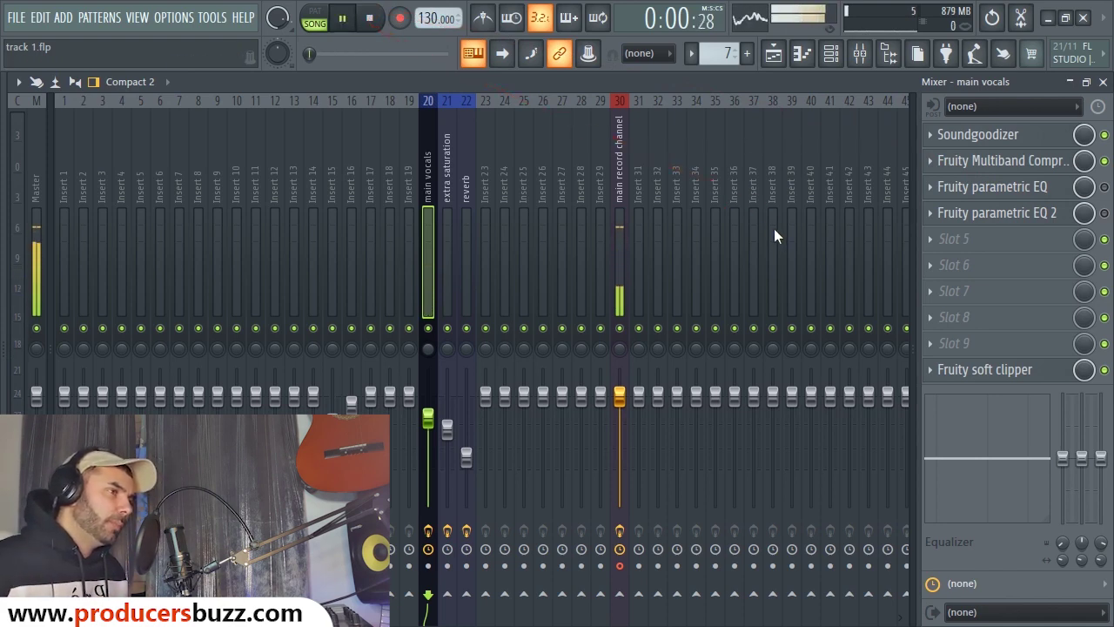
key("F5")
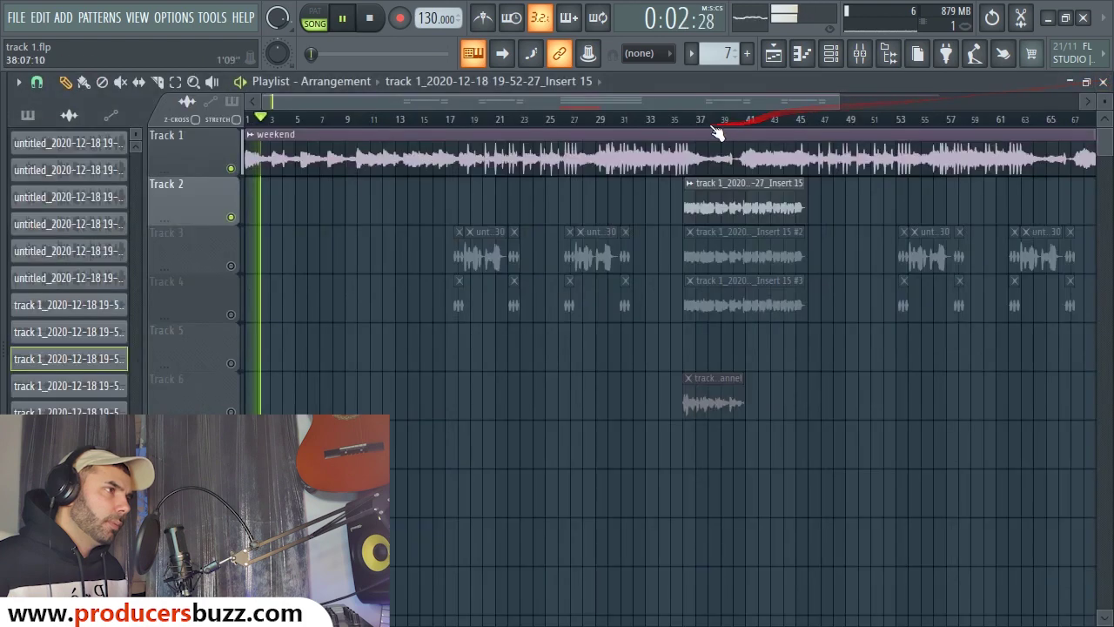
left_click(686, 122)
left_click(860, 53)
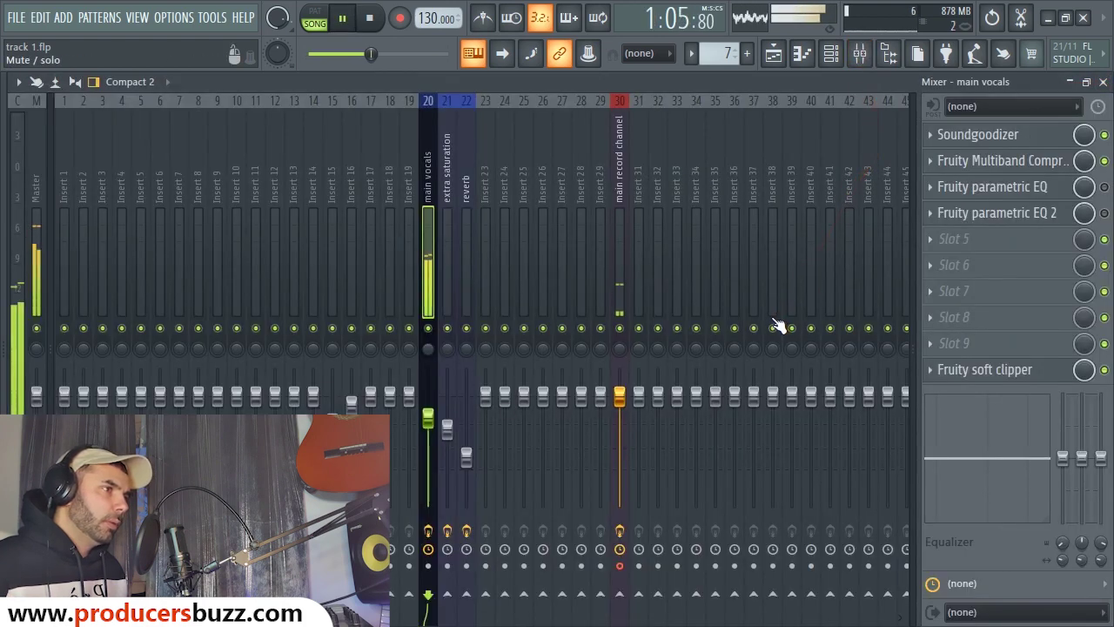
left_click(1104, 134)
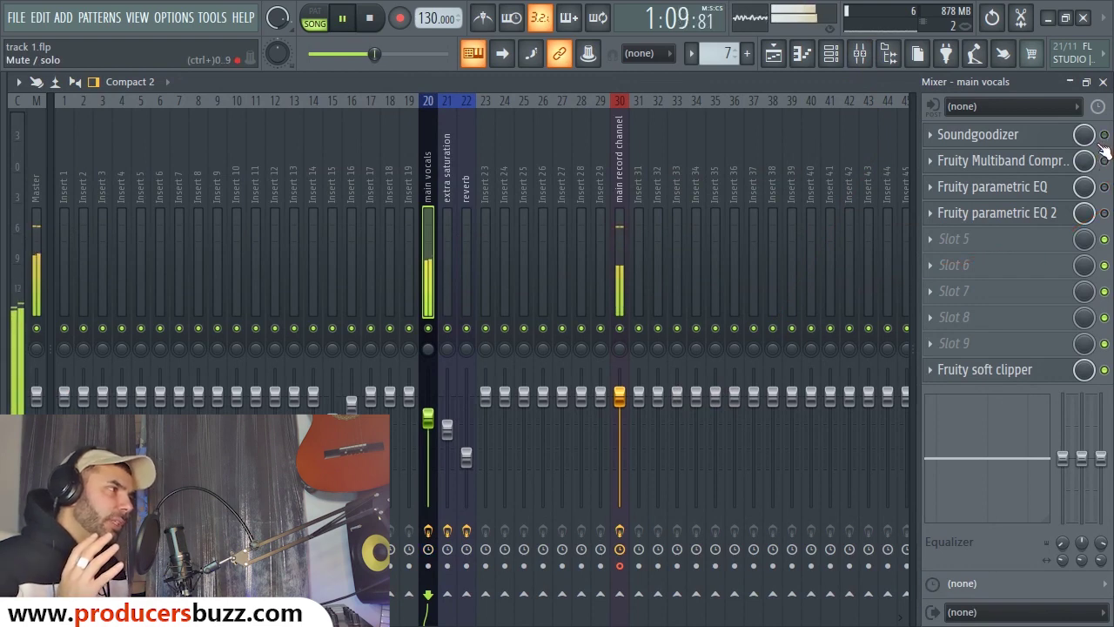
key("space")
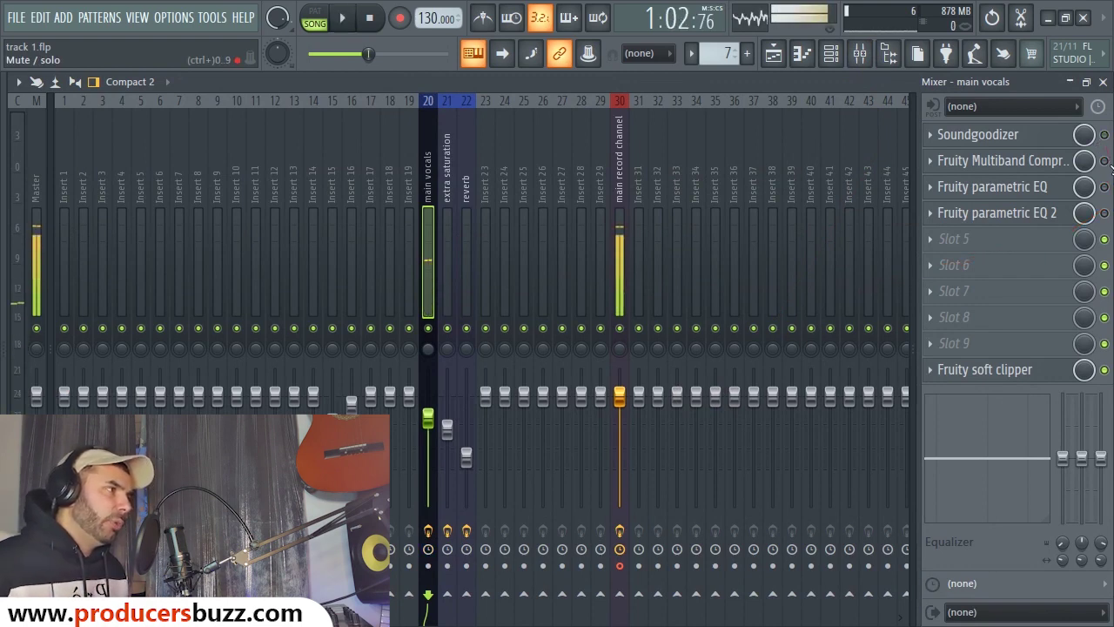
Step: Re-enable Soundgoodizer, Fruity Multiband Compressor and Fruity parametric EQ on main vocals while auditioning the vocal
left_click(1103, 160)
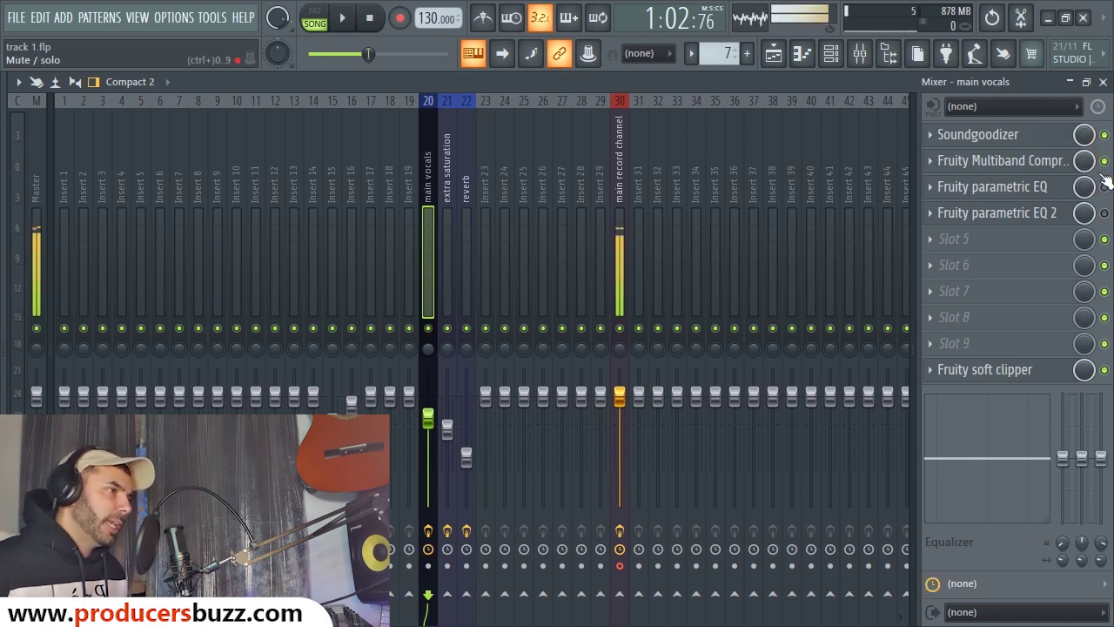
key("space")
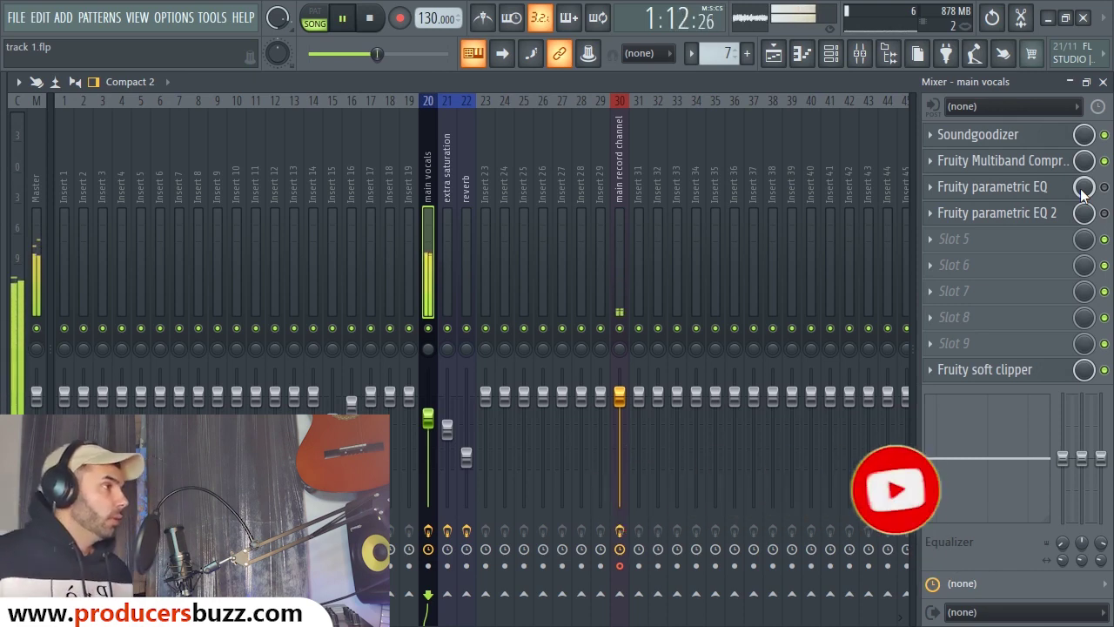
key("space")
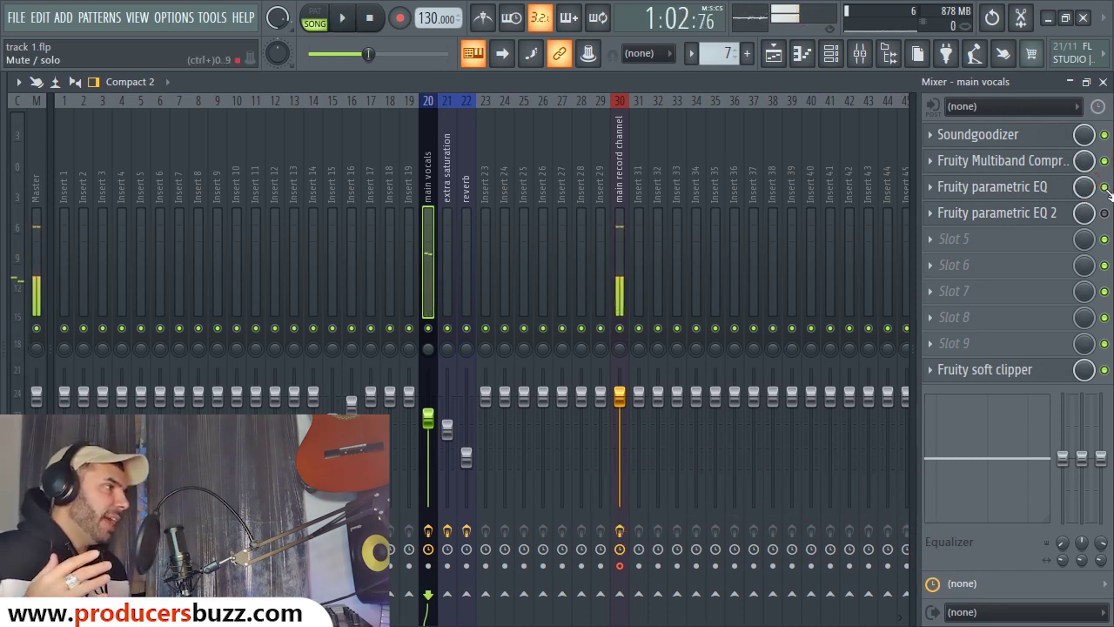
Step: Examine the band settings of Fruity parametric EQ and Fruity parametric EQ 2 on main vocals, then toggle parametric EQ 2
left_click(1045, 186)
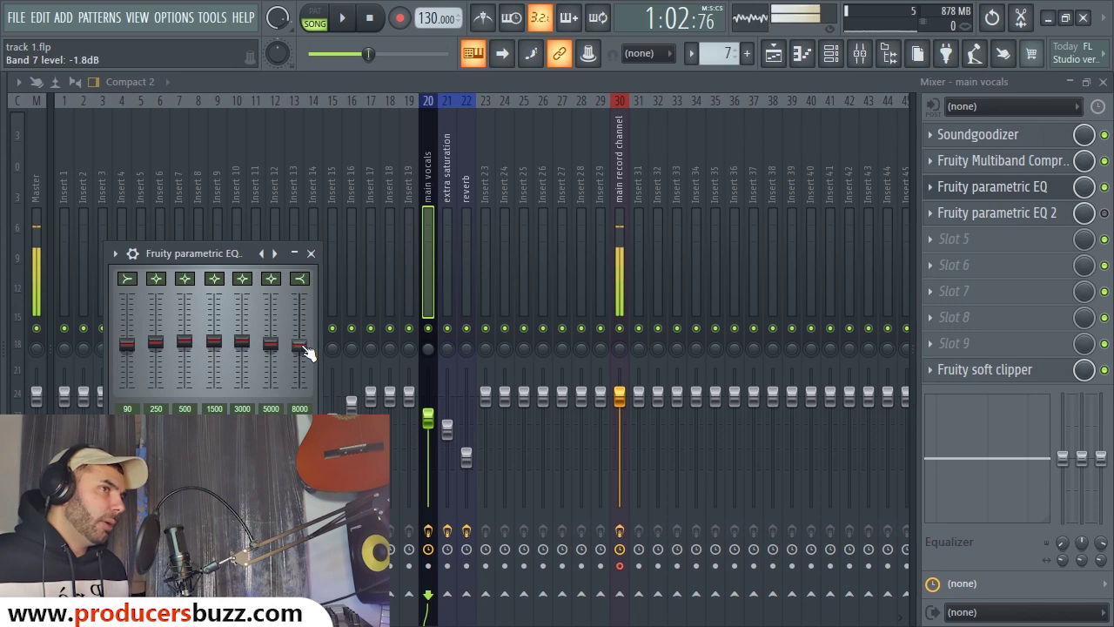
left_click(311, 253)
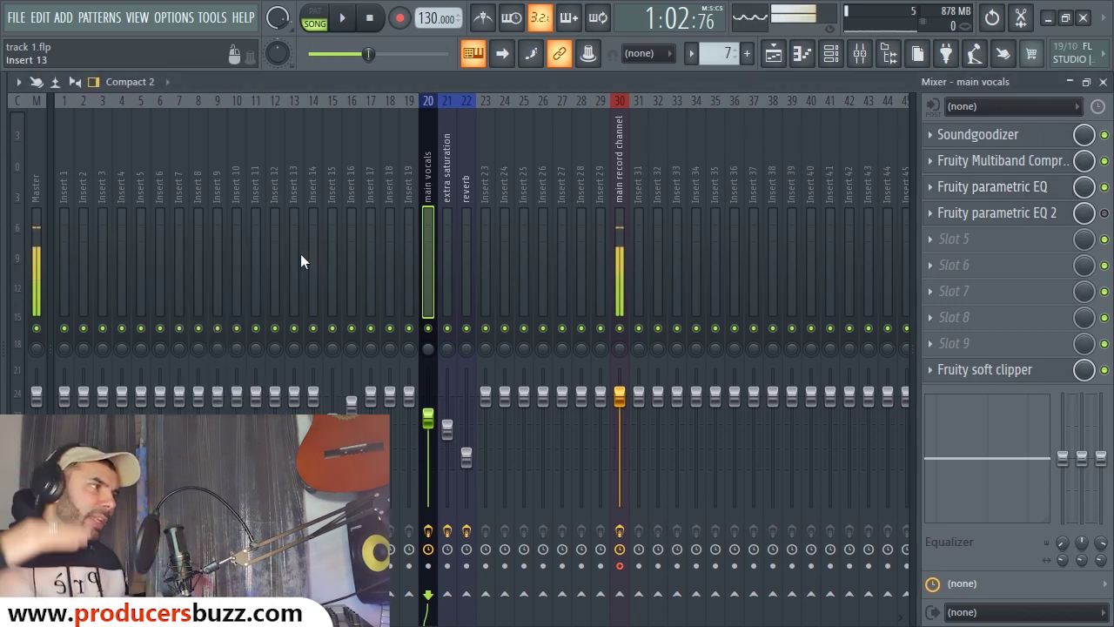
left_click(1005, 215)
left_click(1072, 220)
left_click(1072, 220)
left_click_drag(652, 317, 584, 163)
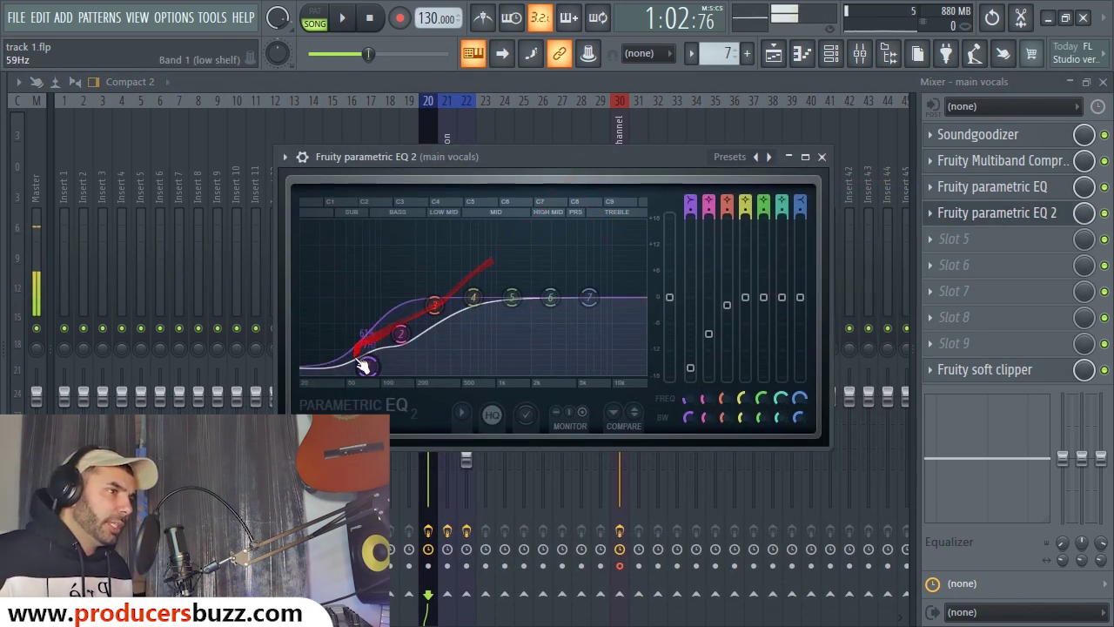
mouse_move(367, 373)
left_mouse_down()
mouse_move(653, 243)
mouse_move(418, 363)
mouse_move(993, 202)
left_mouse_up()
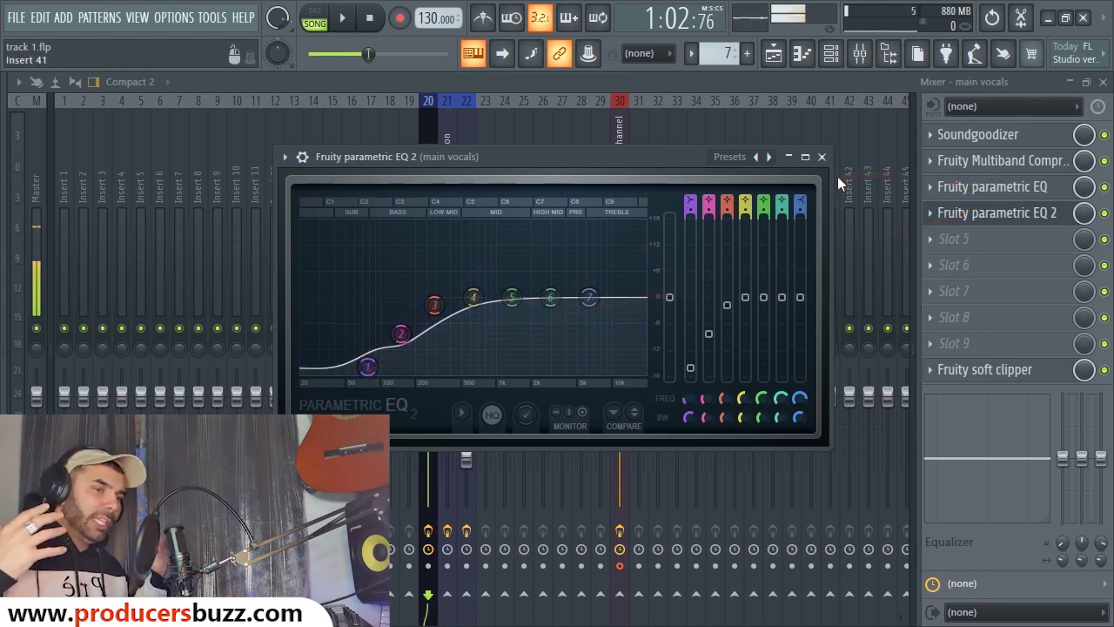
left_click_drag(837, 182, 1110, 202)
left_click(1103, 214)
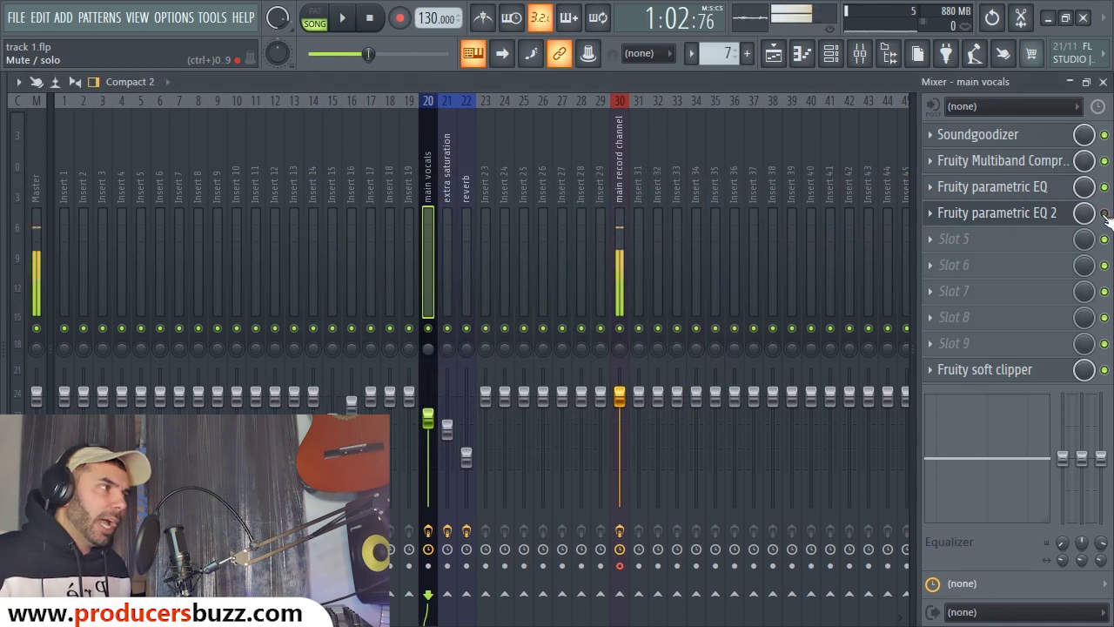
Step: Review the low-band curve of Fruity parametric EQ 2 on main vocals, then play the song while switching the effect on and off
left_click(1040, 215)
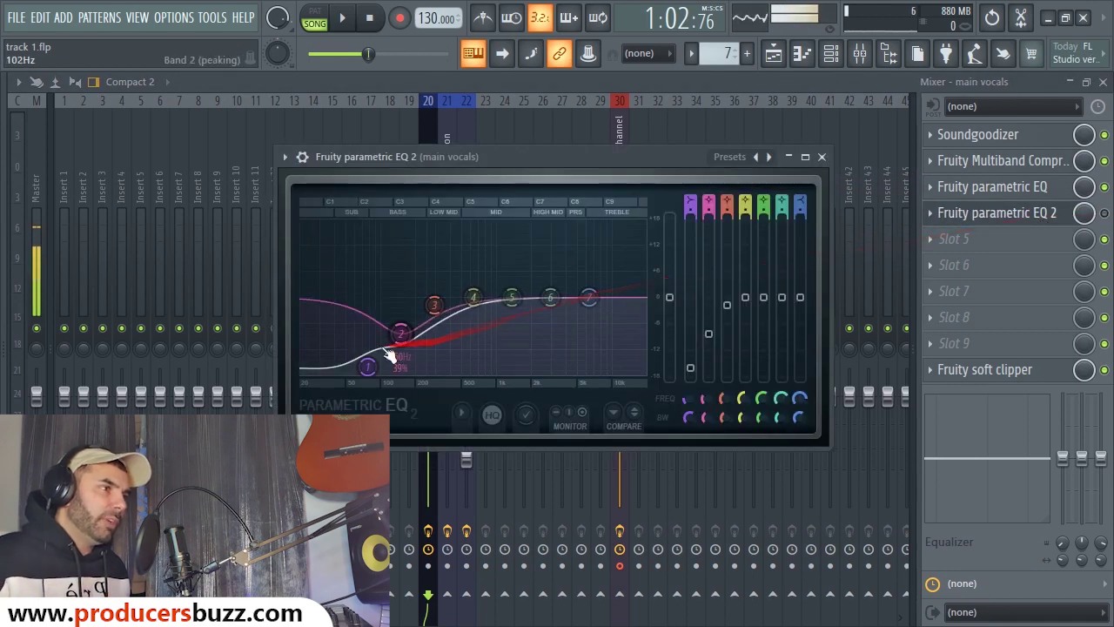
key("space")
left_click_drag(369, 364, 1075, 238)
left_click(1103, 214)
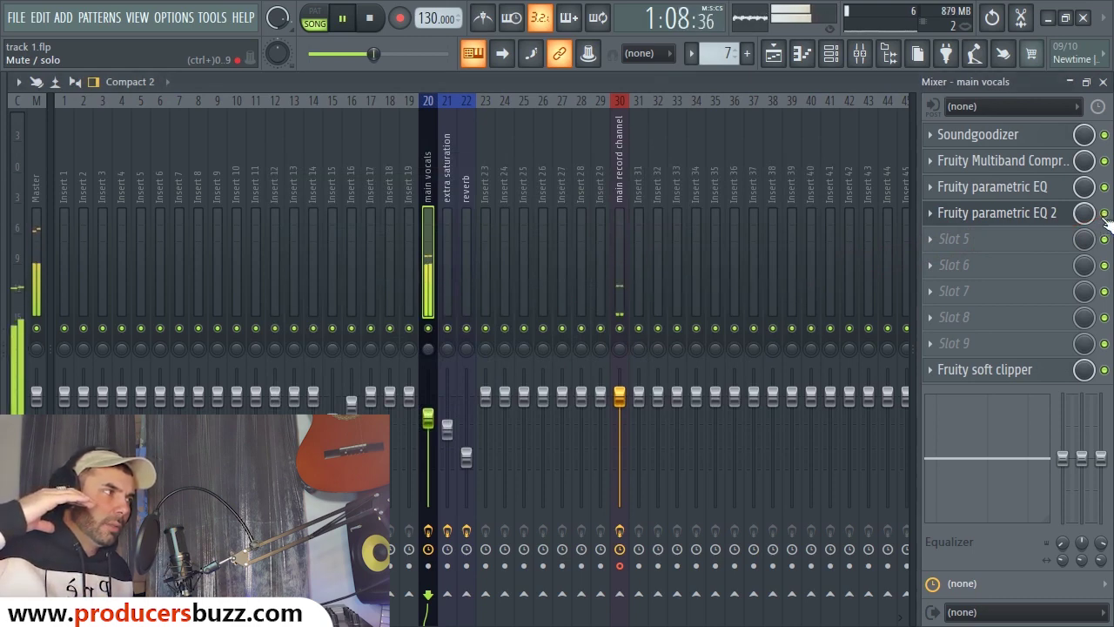
left_click(1104, 213)
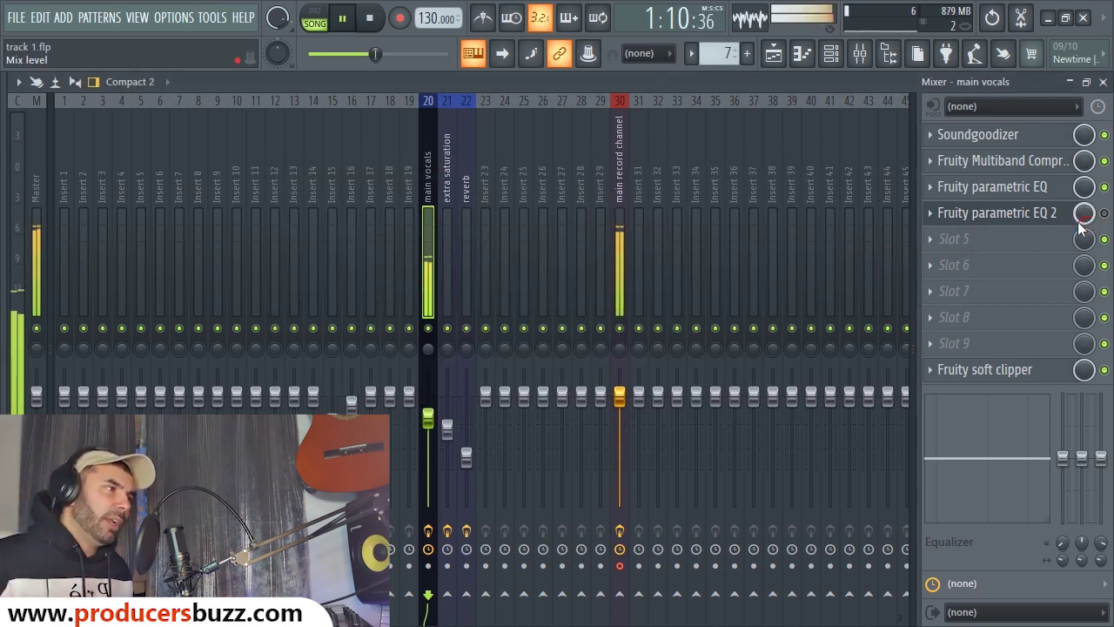
Step: Recheck the Fruity parametric EQ 2 curve on main vocals, stop playback and close the plugin window
left_click_drag(1064, 224, 1007, 224)
left_click(1007, 224)
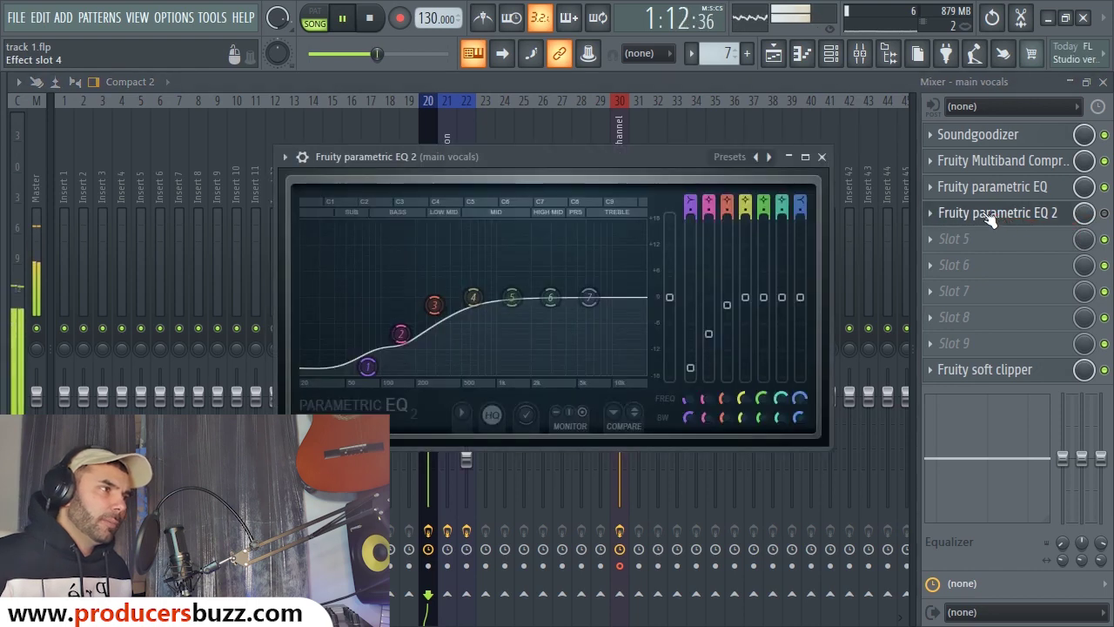
key("space")
left_click(821, 157)
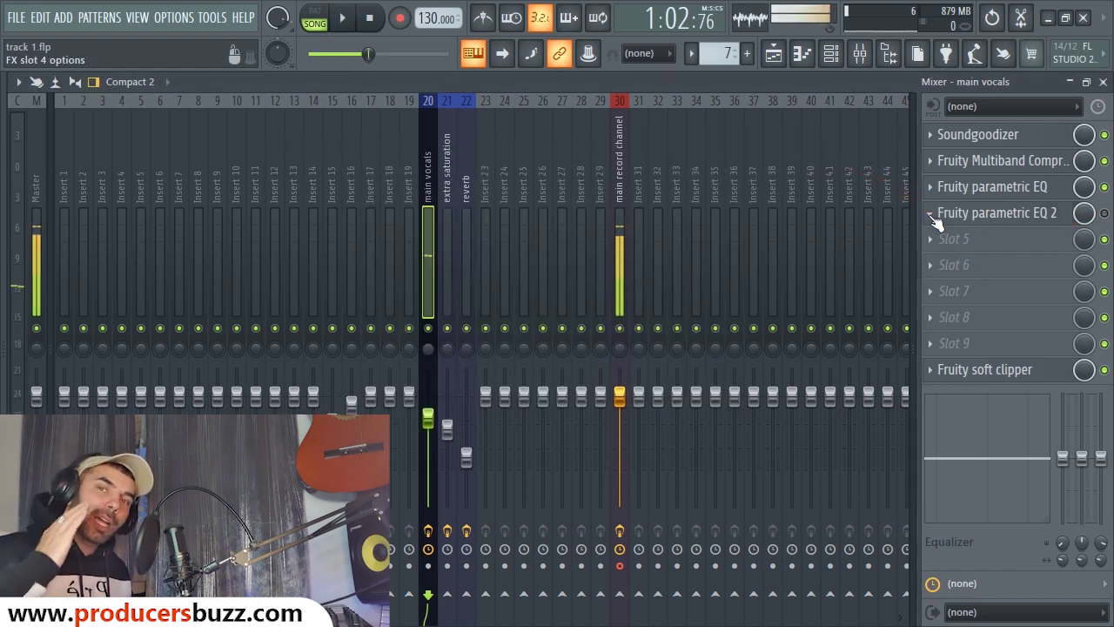
Step: Check the extra saturation track, then return to main vocals and compare Fruity parametric EQ 2 and Fruity soft clipper
left_click_drag(620, 193, 467, 186)
left_click(446, 199)
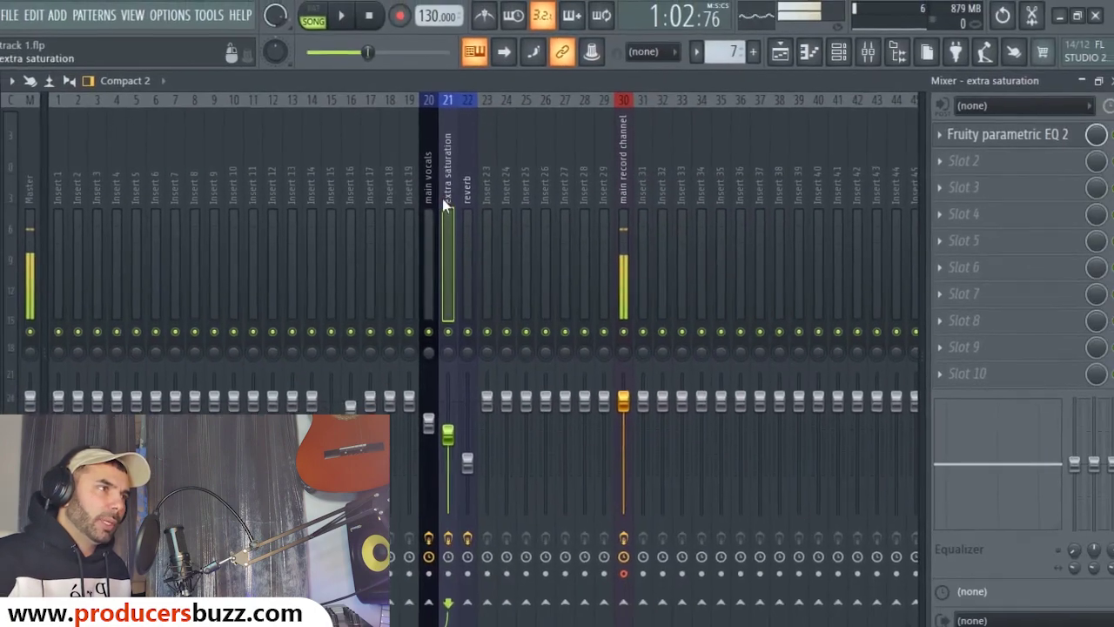
left_click(434, 202)
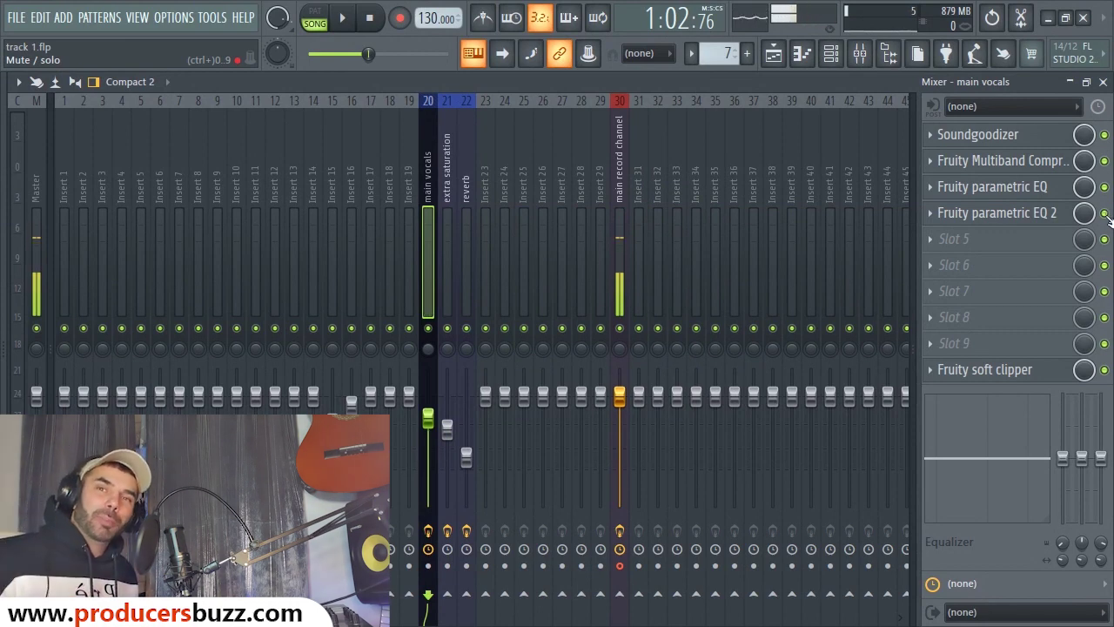
left_click_drag(992, 213, 970, 235)
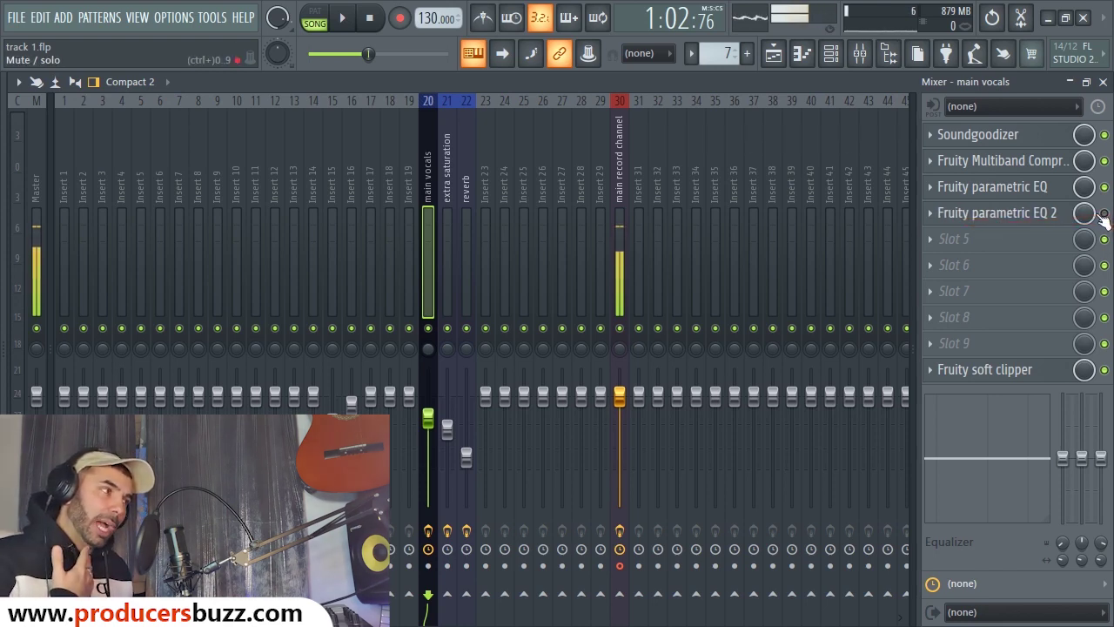
left_click(983, 369)
left_click(983, 369)
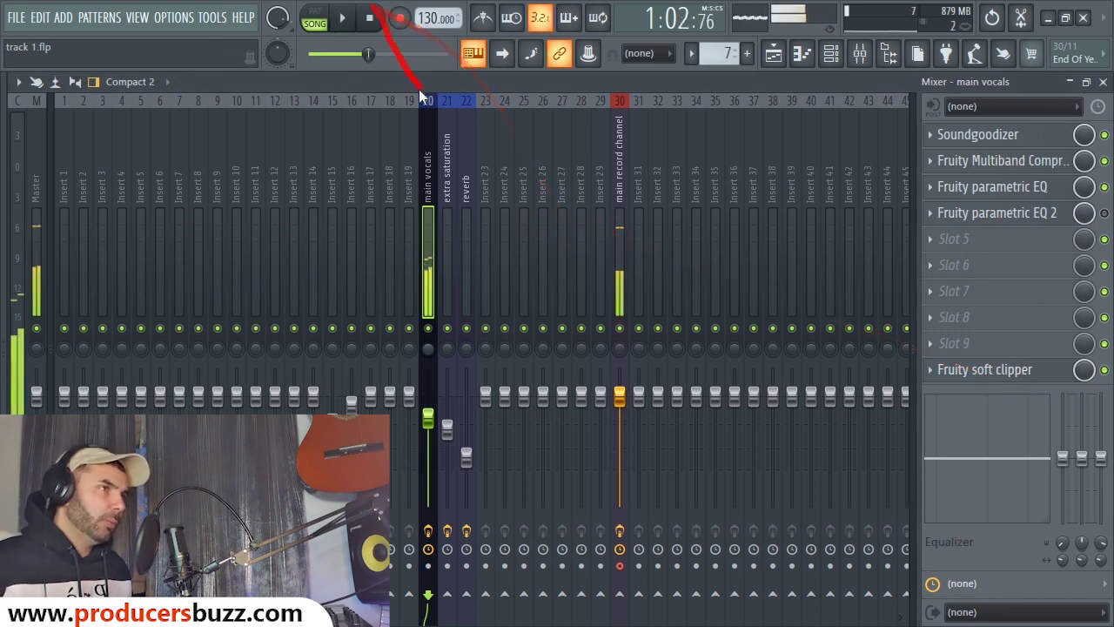
Step: Stop playback and show the playlist with the position near bar 34, with the mixer and channel rack hidden
left_click(375, 20)
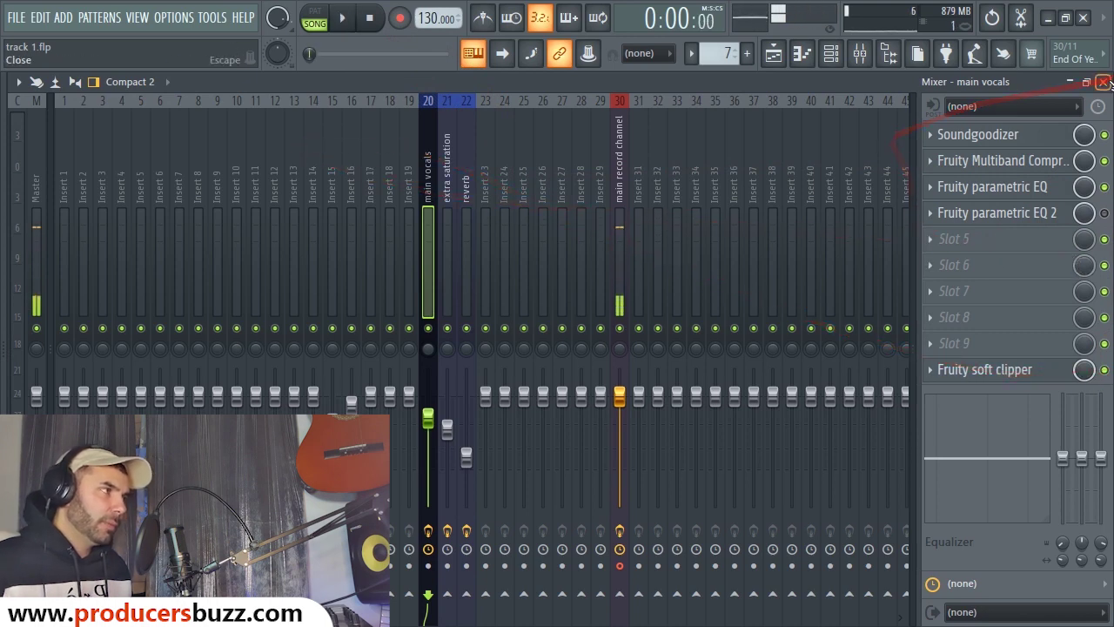
key("F5")
left_click(659, 117)
left_click(832, 54)
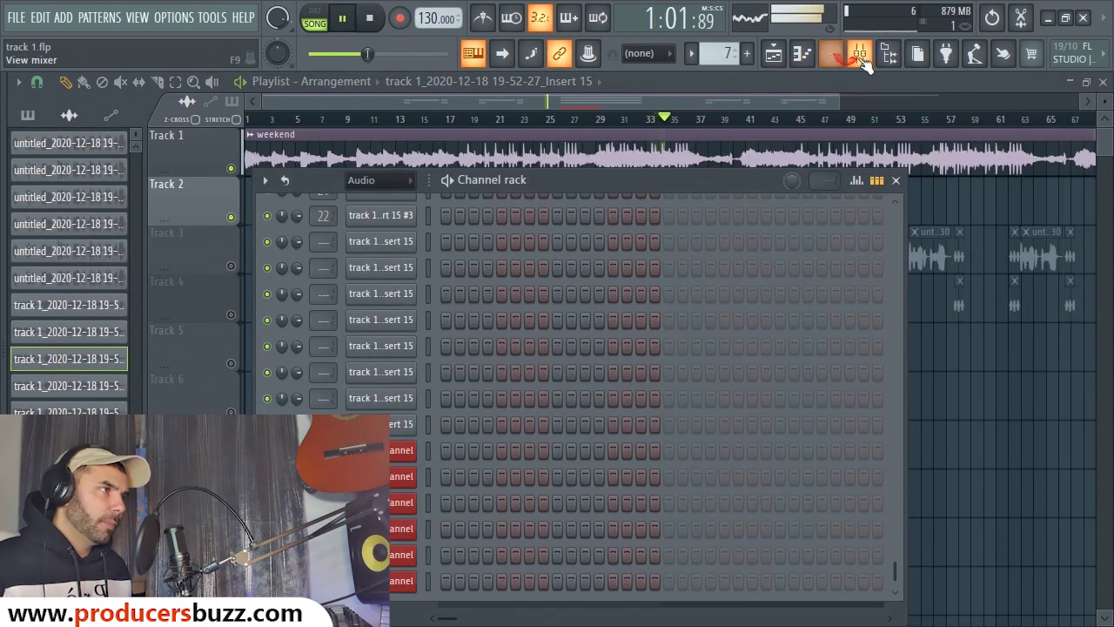
left_click(859, 54)
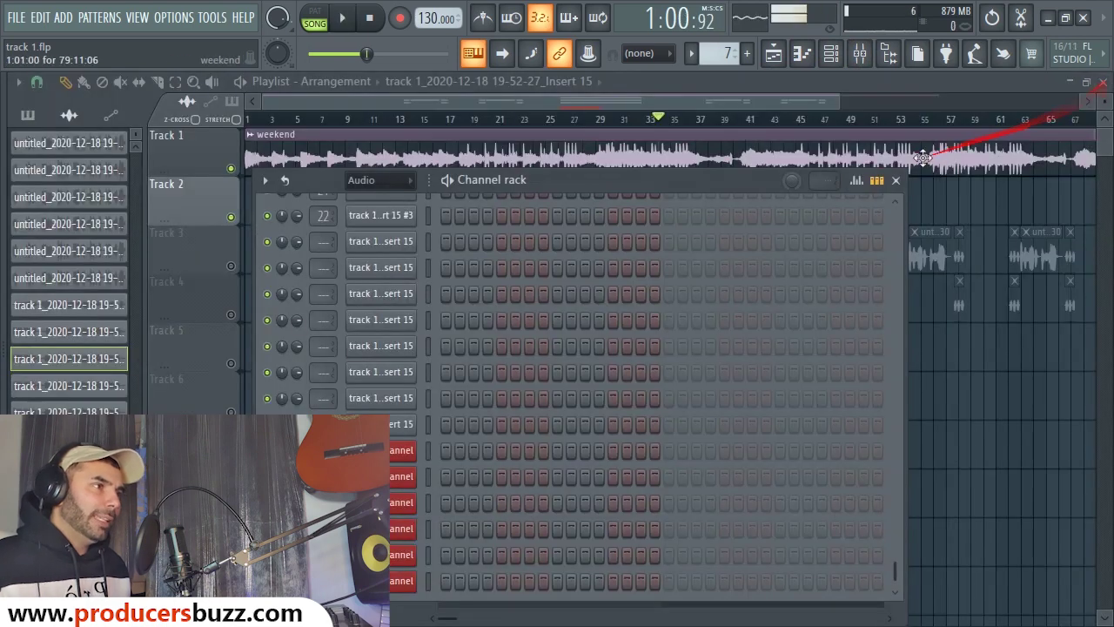
left_click(896, 180)
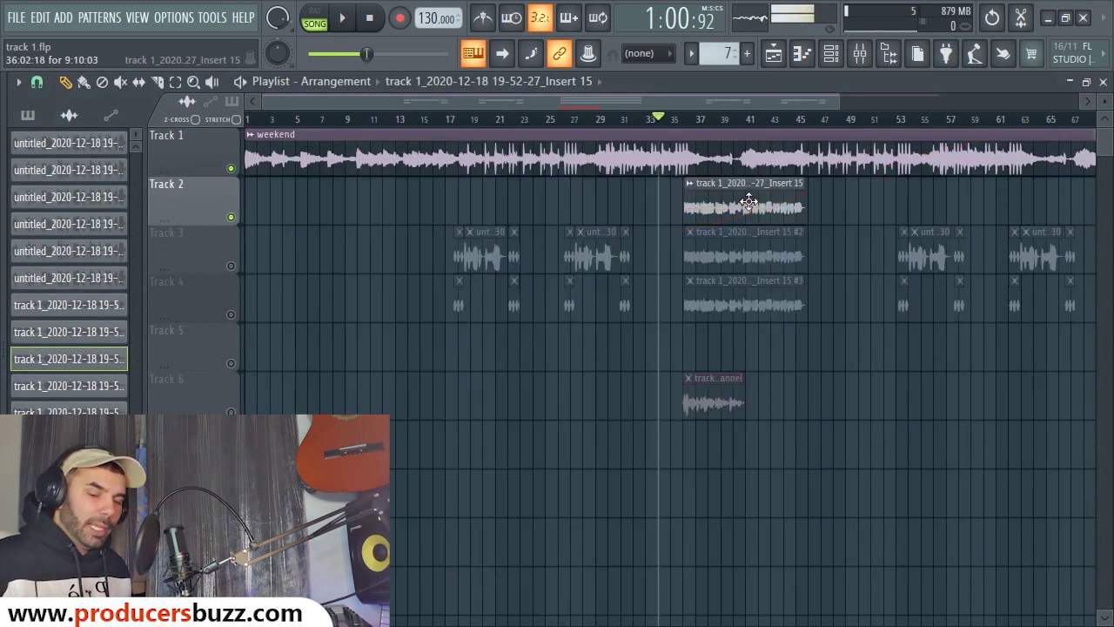
Step: Unmute Track 3 and Track 4 in the playlist
left_click_drag(834, 104, 697, 105)
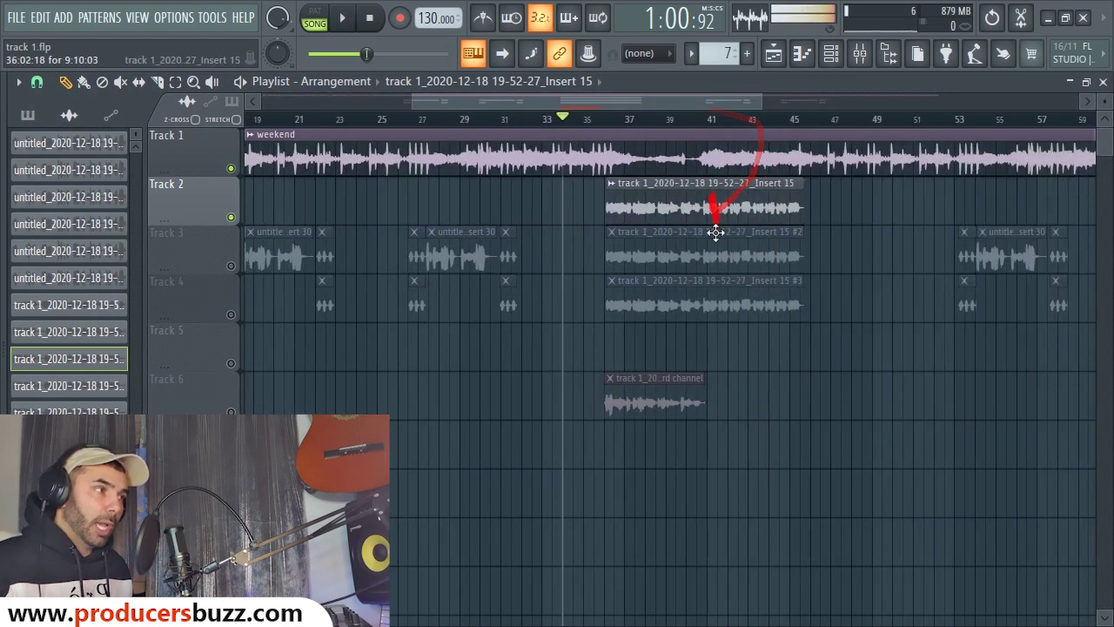
left_click(231, 266)
left_click(230, 314)
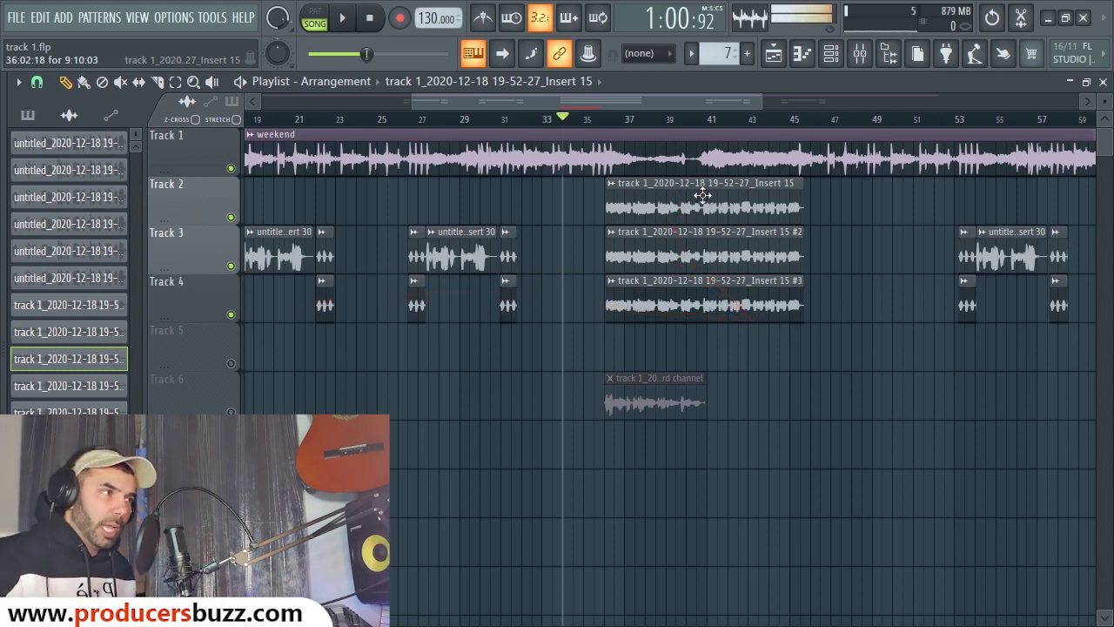
Step: Try duplicating the Track 2 vocal clip to bar 46, then delete the copy
left_click_drag(712, 203, 871, 204)
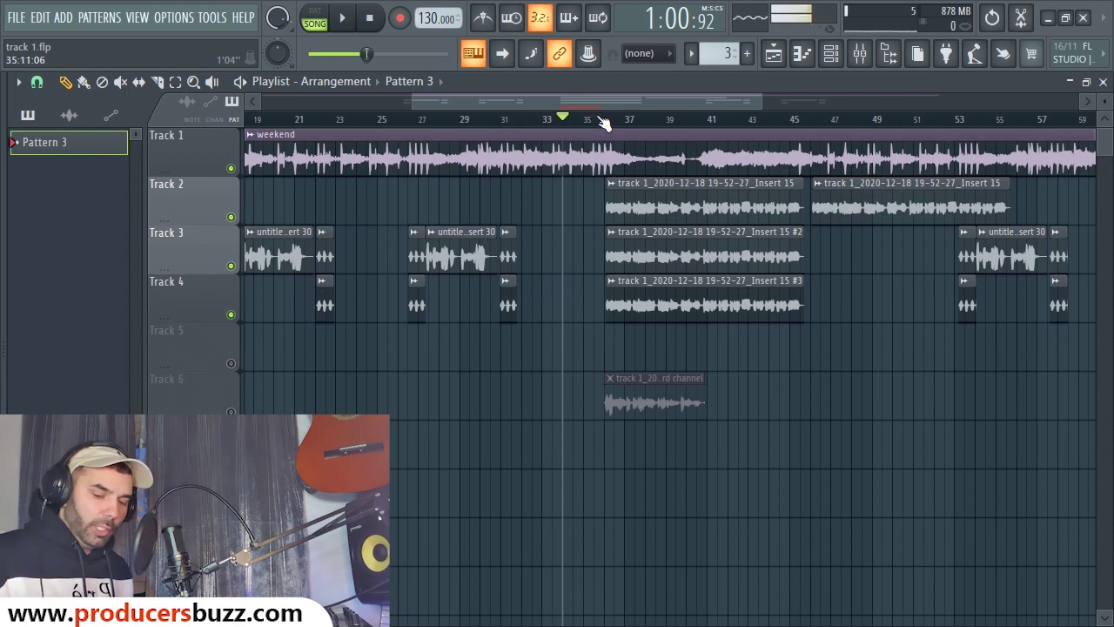
left_click_drag(615, 121, 843, 204)
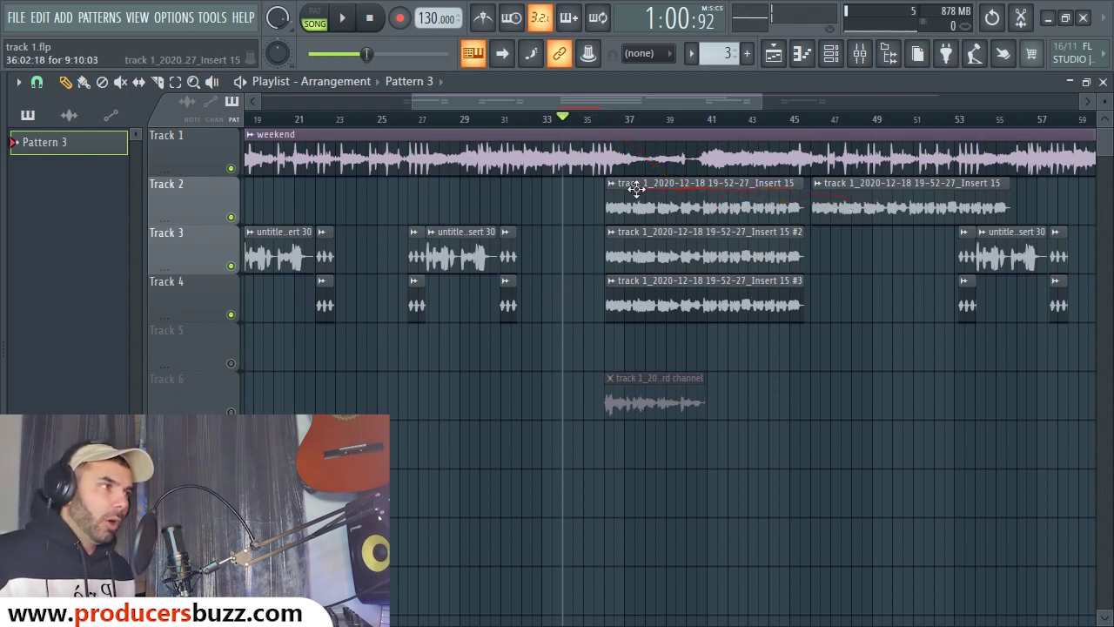
left_click_drag(638, 193, 733, 187)
right_click(734, 187)
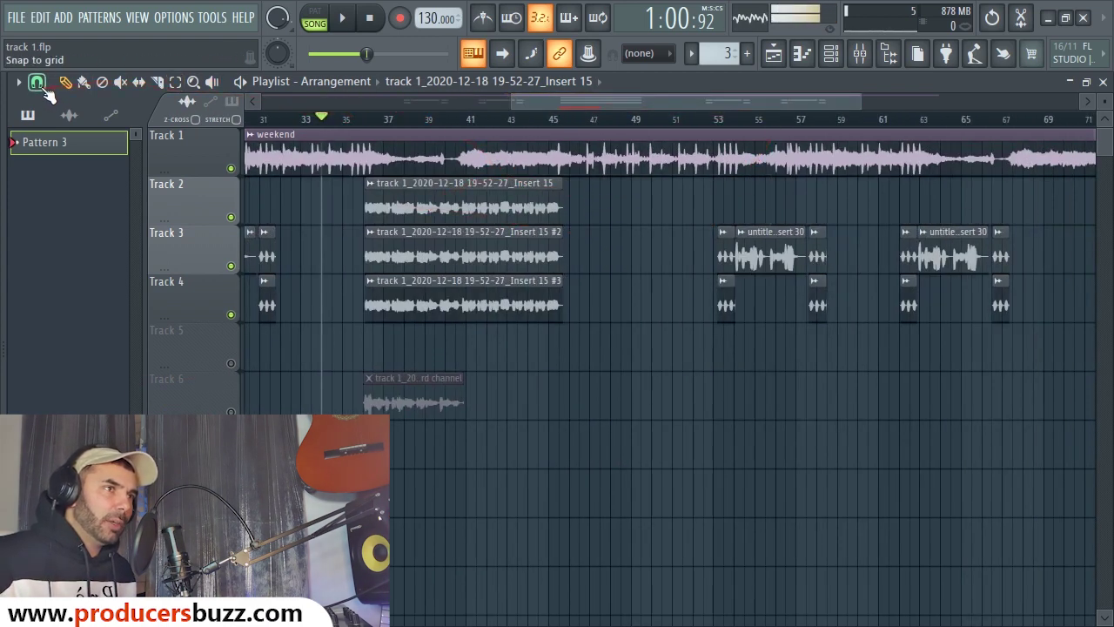
Step: Set the playlist's snap to grid to Cell
left_click(40, 86)
left_click(40, 86)
left_click(40, 86)
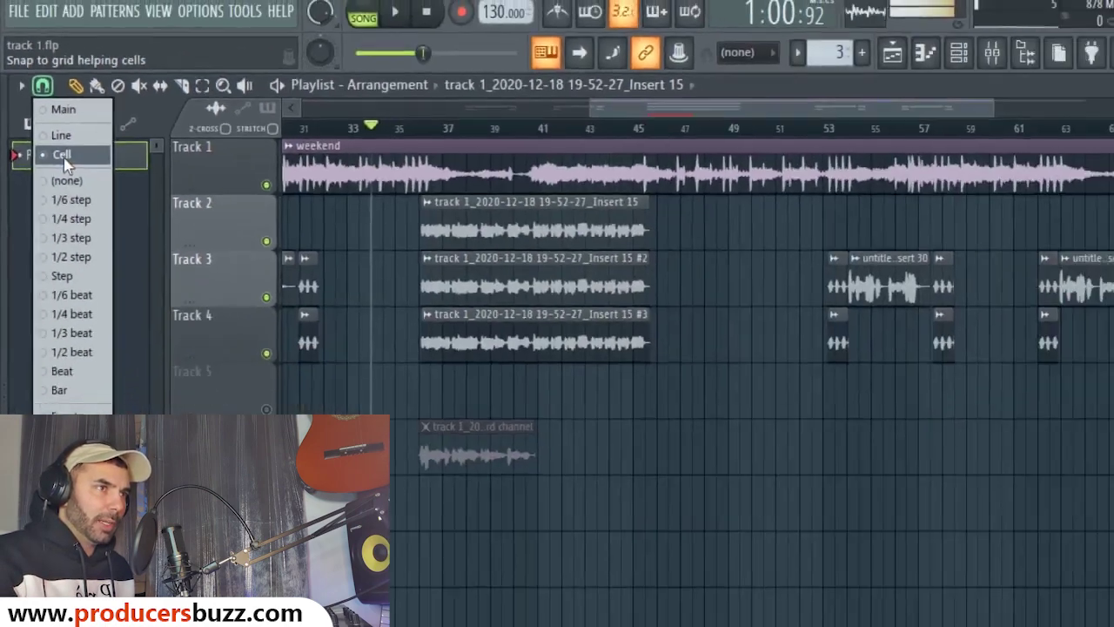
left_click(54, 144)
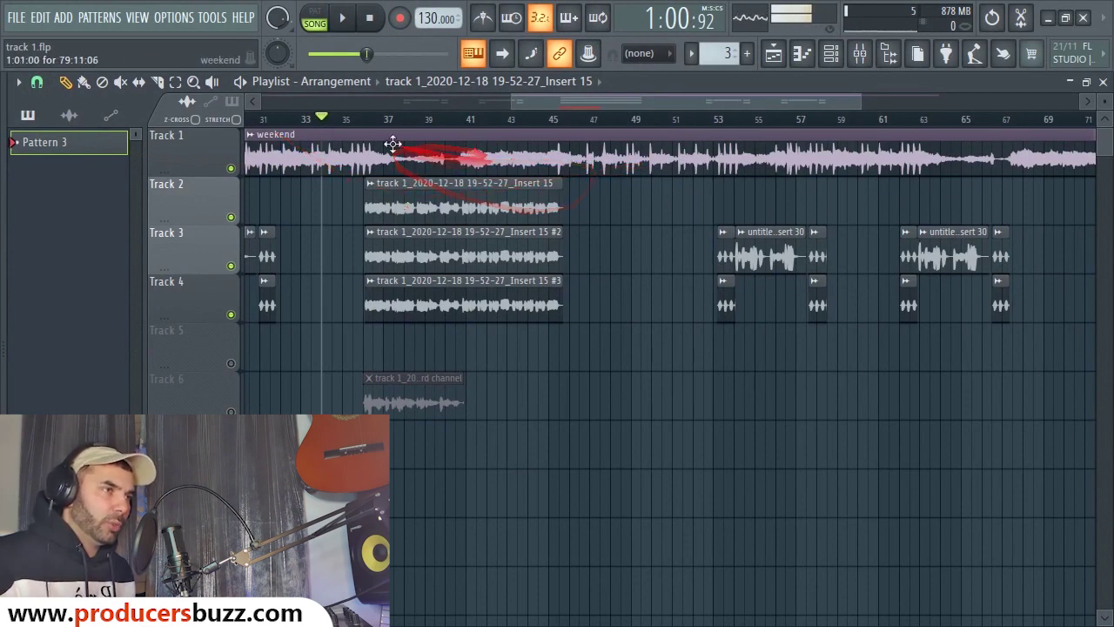
Step: Try shifting and copying the Track 2 vocal clip with snap set to (none), undoing the shift and deleting the copy
left_click(39, 83)
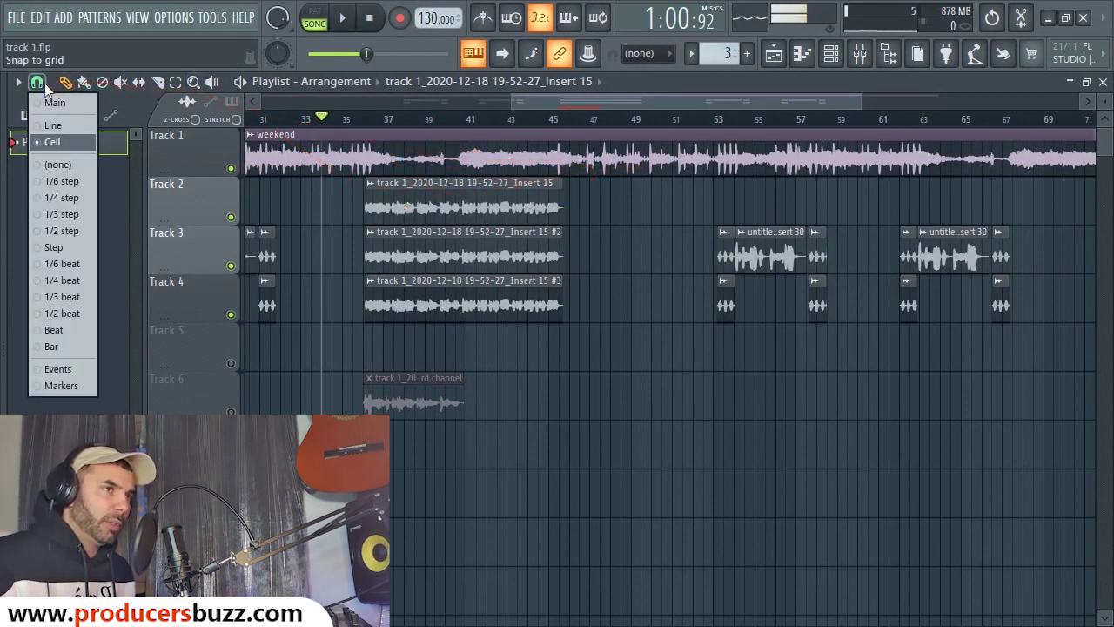
left_click(57, 164)
mouse_move(392, 202)
left_mouse_down()
mouse_move(416, 204)
mouse_move(400, 205)
left_mouse_up()
key("ctrl+z")
left_click(587, 216)
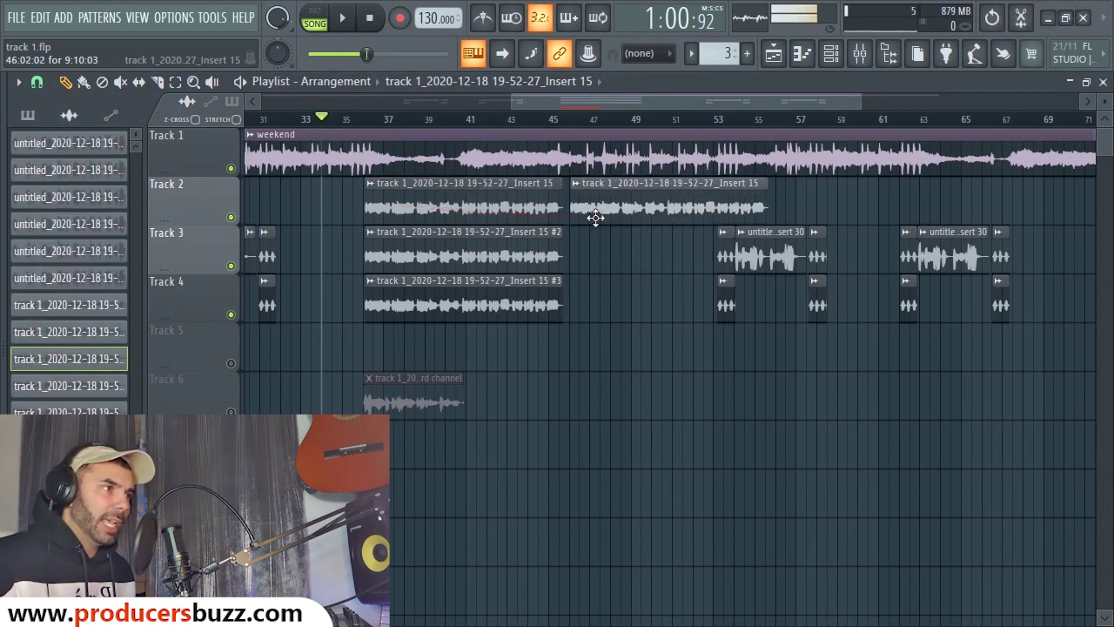
right_click(592, 214)
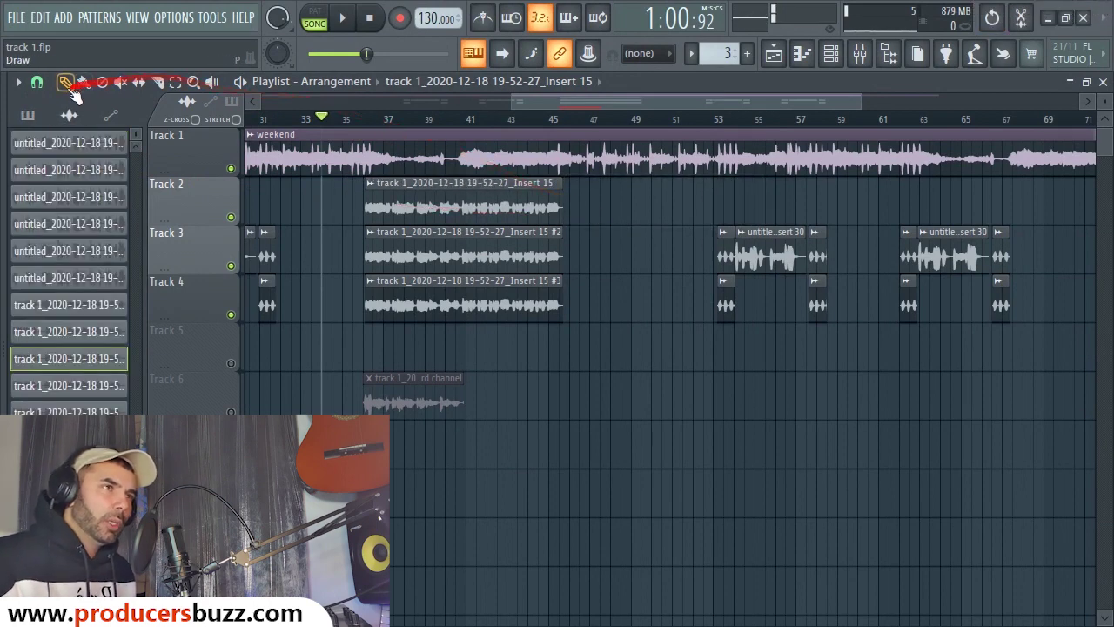
Step: Set the playlist snap back to Cell, try placing a copy of the Track 2 vocal clip after the original, and delete it
left_click(37, 82)
left_click(59, 143)
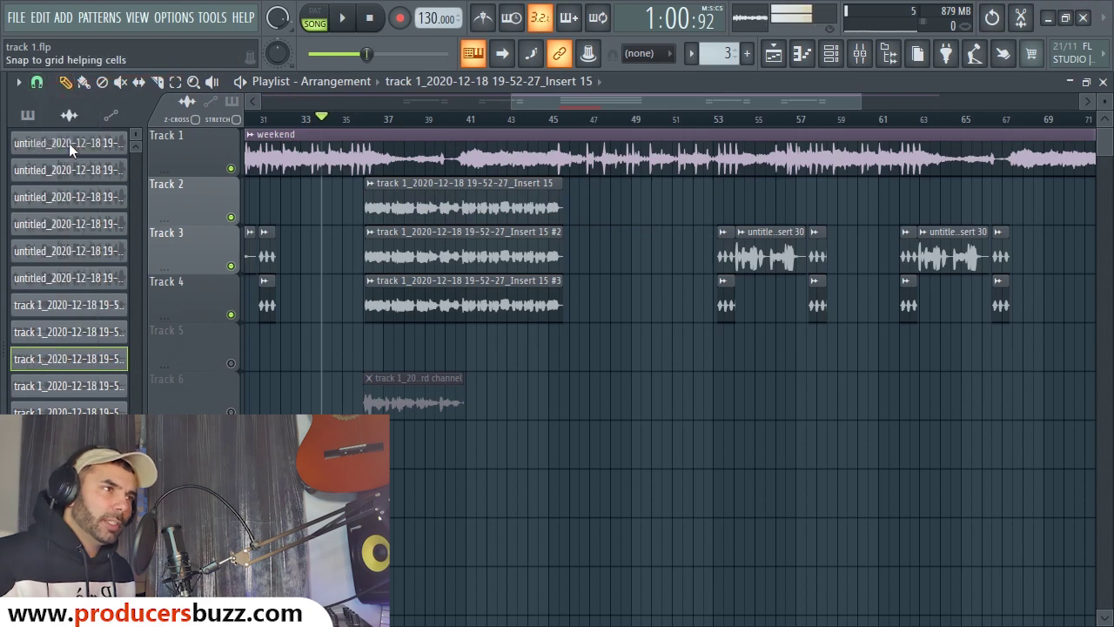
left_click_drag(399, 205, 609, 229)
right_click(625, 212)
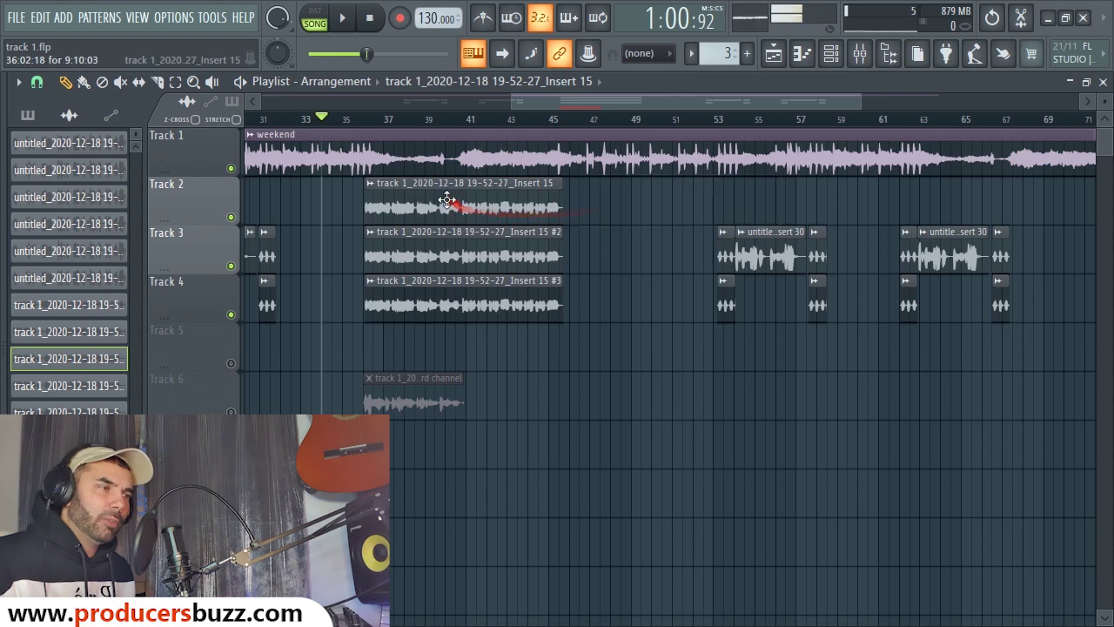
Step: Replace the long vocal clips at bar 36 on Tracks 3 and 4 with aligned copies of the Track 2 clip
right_click(503, 301)
right_click(487, 254)
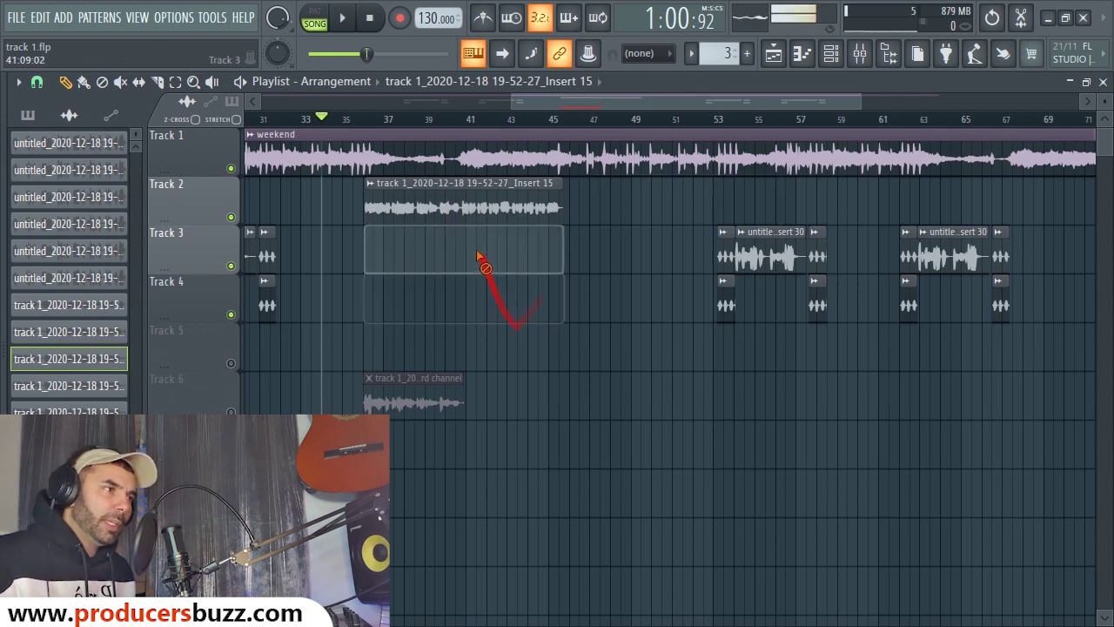
left_click_drag(860, 103, 646, 113)
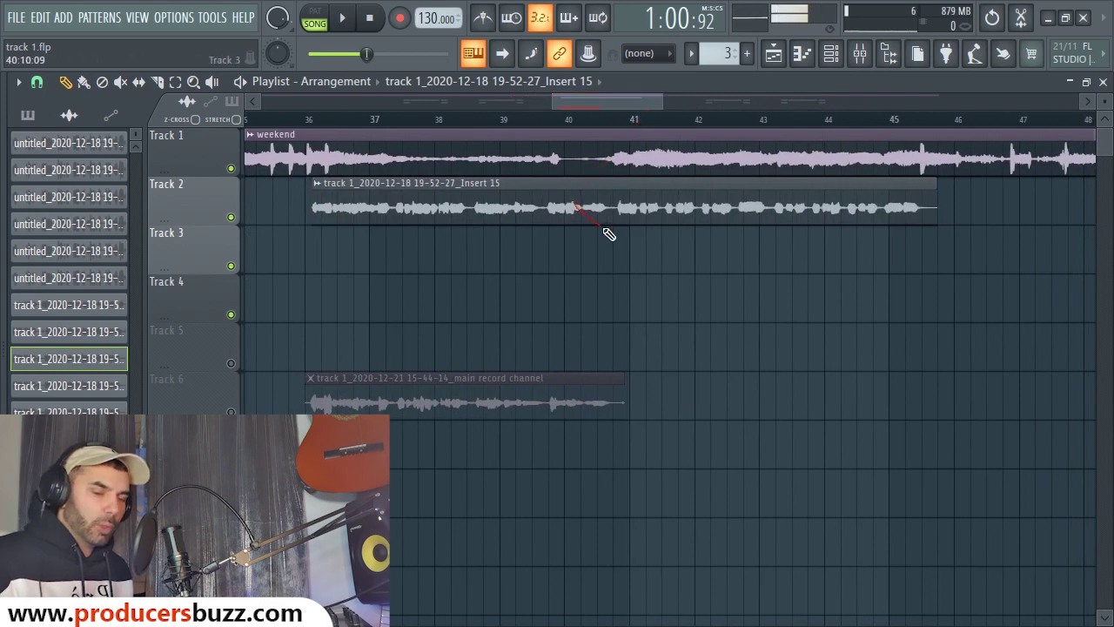
left_click_drag(557, 248, 558, 258)
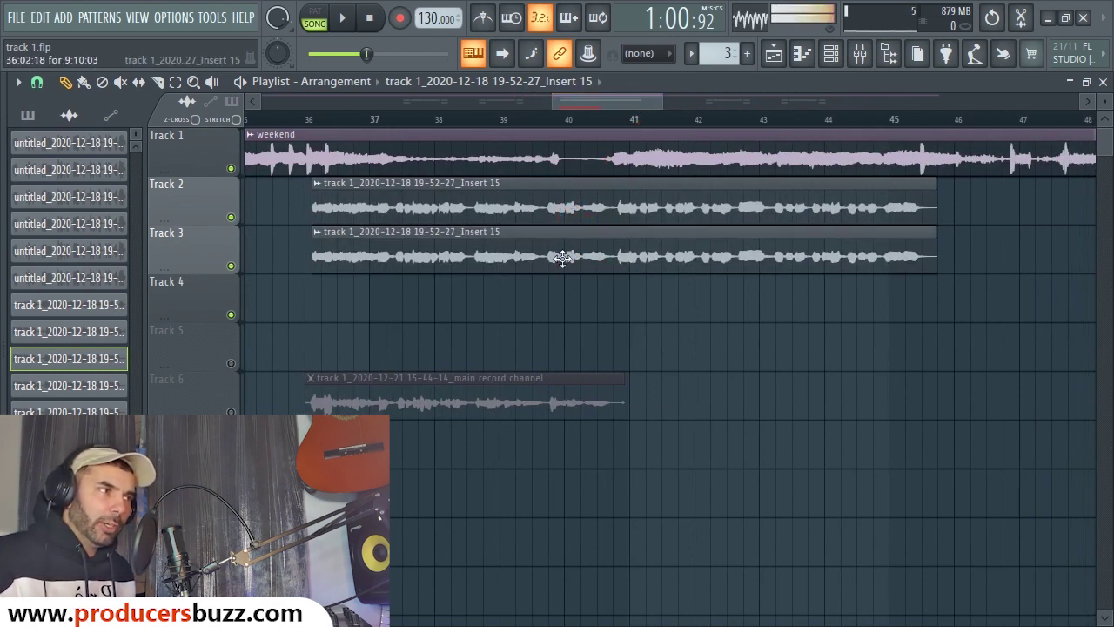
left_click(559, 312)
Step: Move the playback position to bar 36 and inspect the channel settings of the stacked vocal clips
mouse_move(741, 341)
left_mouse_down()
mouse_move(722, 232)
mouse_move(576, 287)
mouse_move(664, 286)
mouse_move(485, 213)
mouse_move(438, 261)
mouse_move(360, 121)
left_mouse_up()
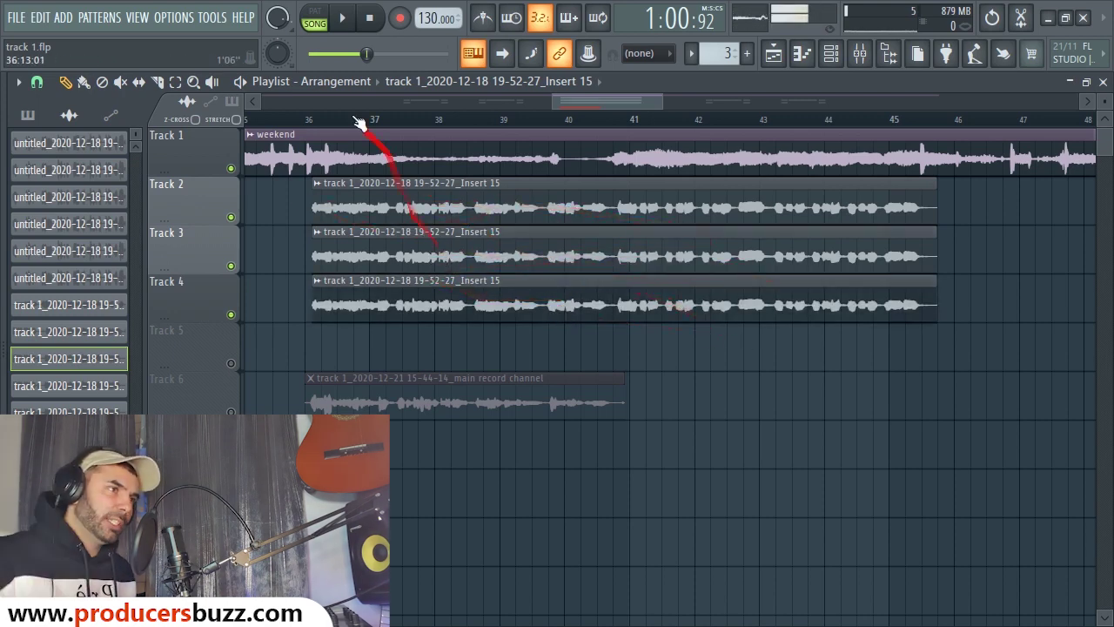
double_click(378, 244)
left_click_drag(738, 289, 648, 351)
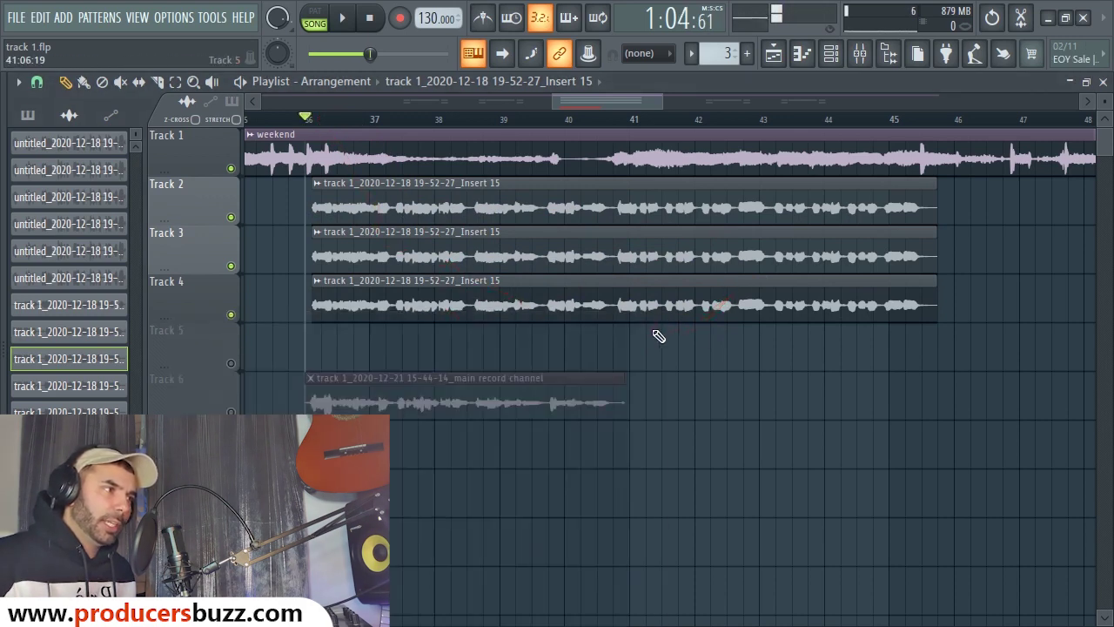
left_click_drag(649, 310, 621, 207)
left_click(656, 322)
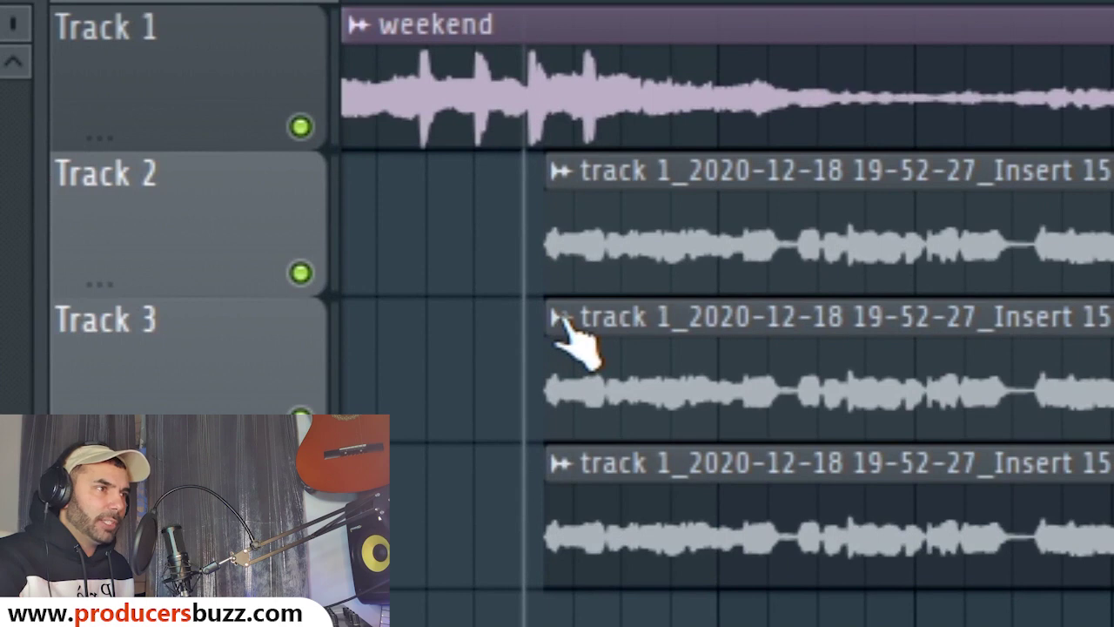
Step: Make the Track 3 vocal clip unique, then check the channel settings of the Track 4 clip
left_click(563, 316)
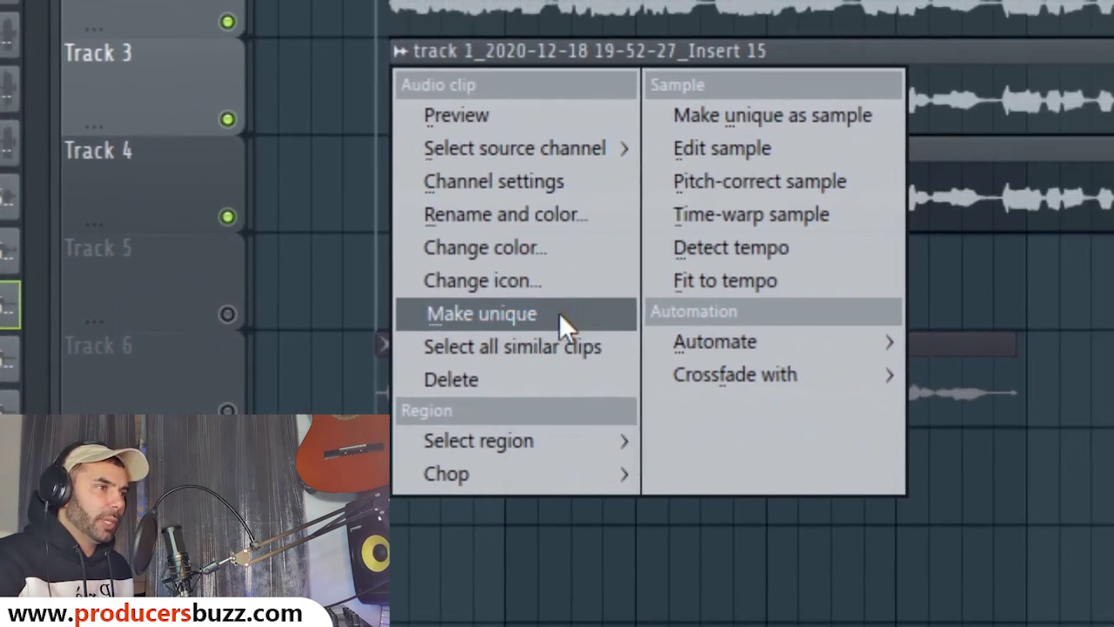
left_click(558, 313)
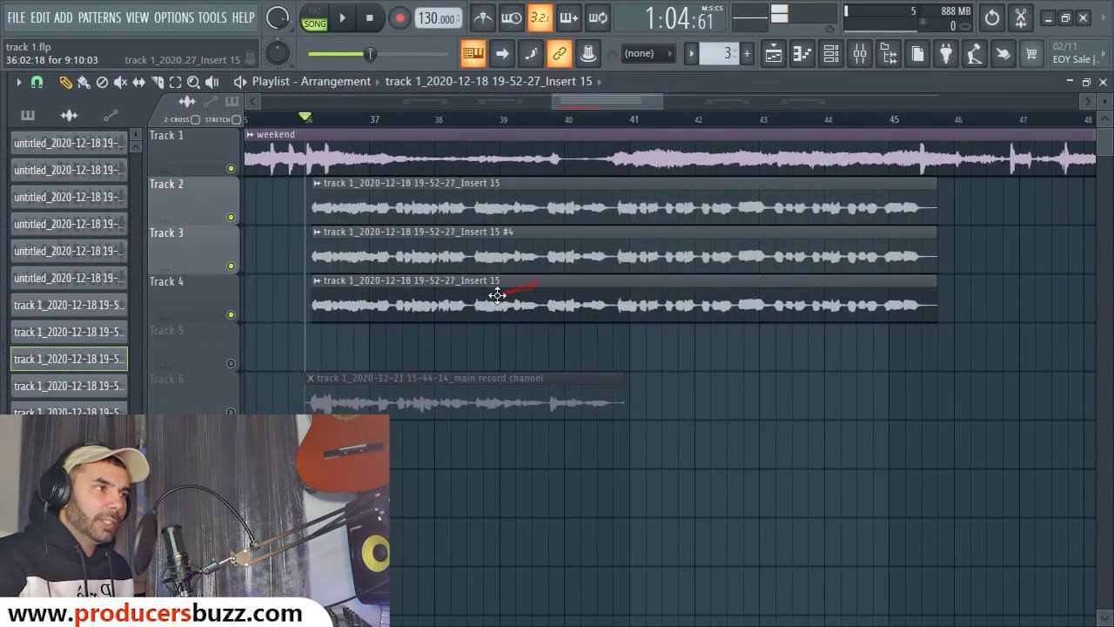
double_click(510, 289)
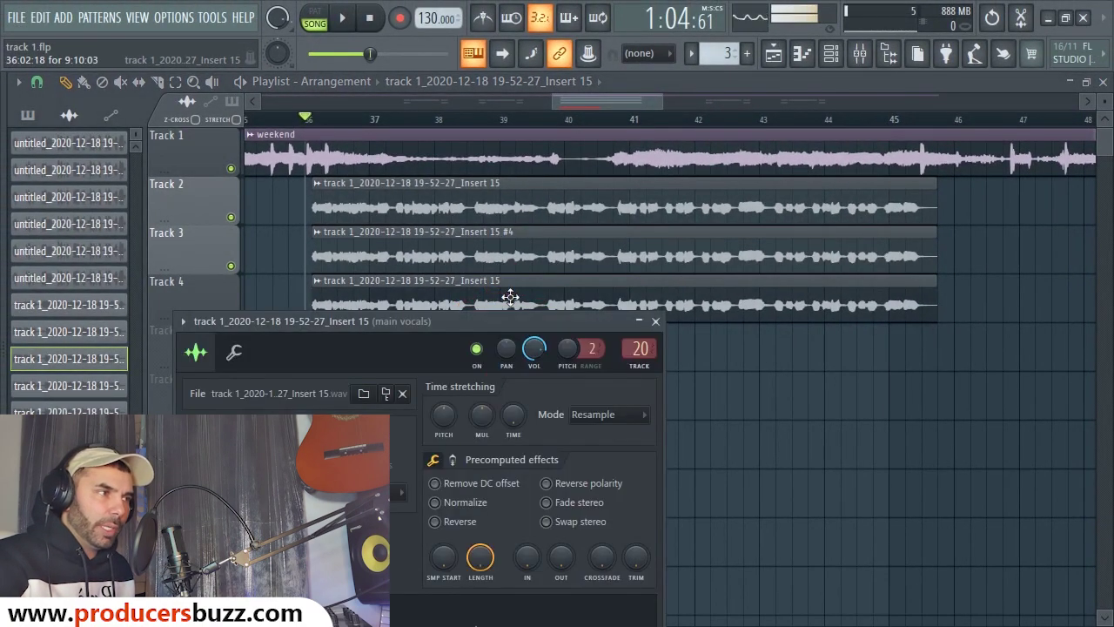
left_click(733, 165)
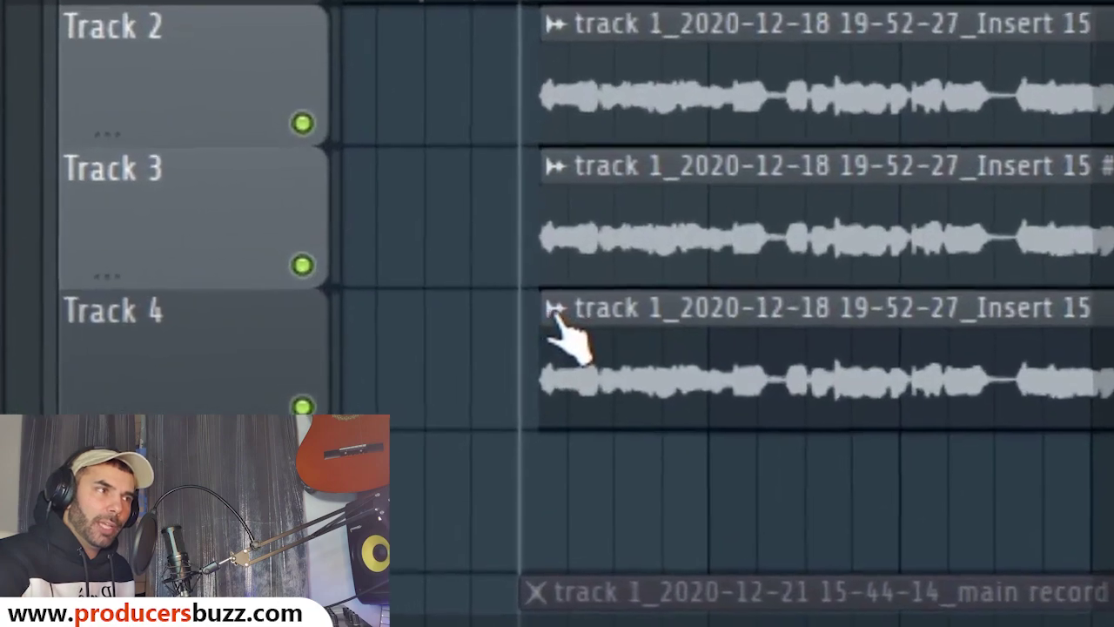
Step: Make the Track 4 vocal clip unique, then check the mixer routing of the Track 3 and Track 4 copies
right_click(323, 291)
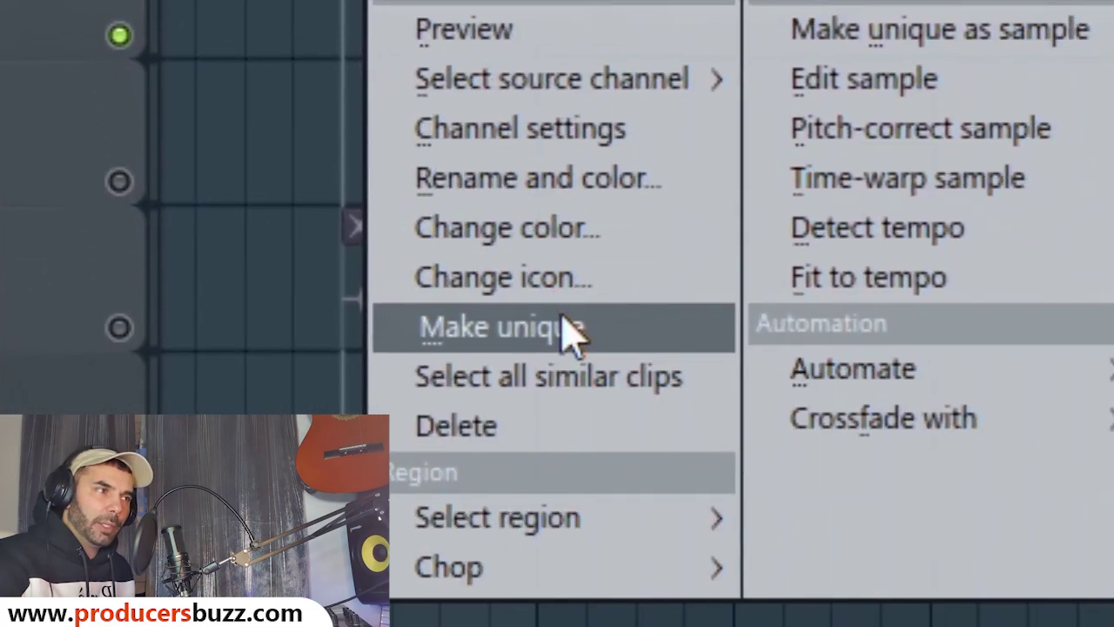
left_click(562, 318)
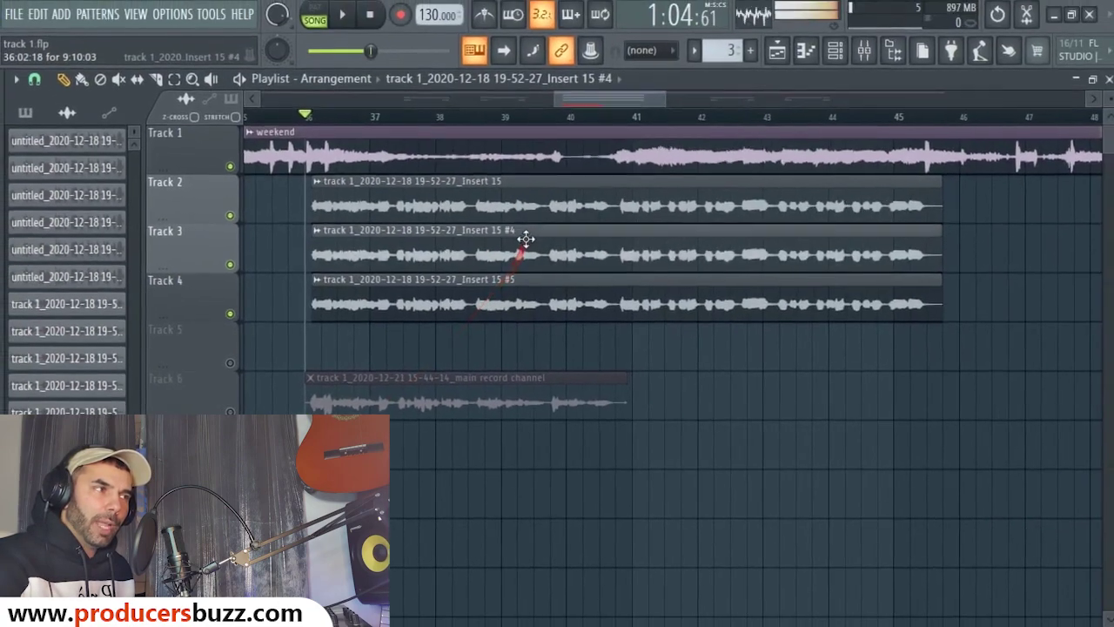
double_click(534, 284)
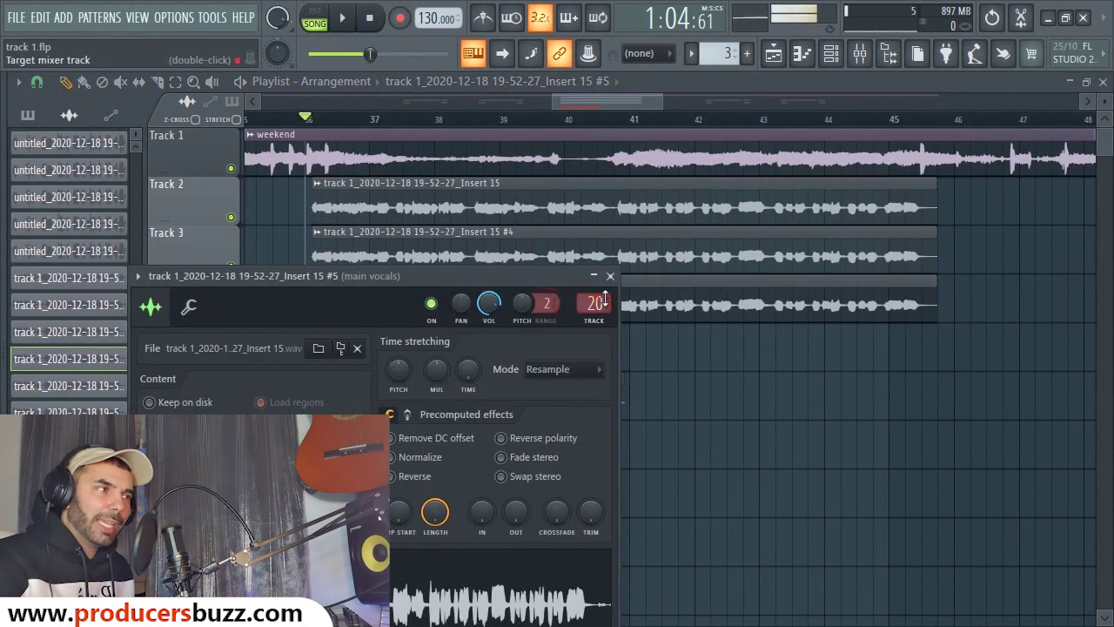
double_click(602, 239)
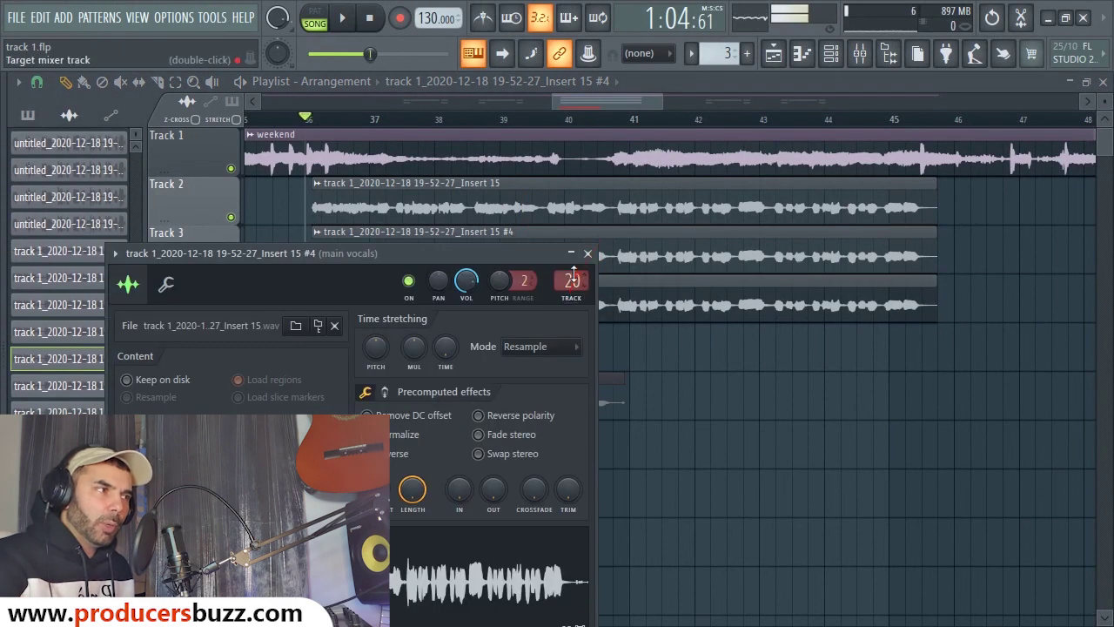
double_click(619, 281)
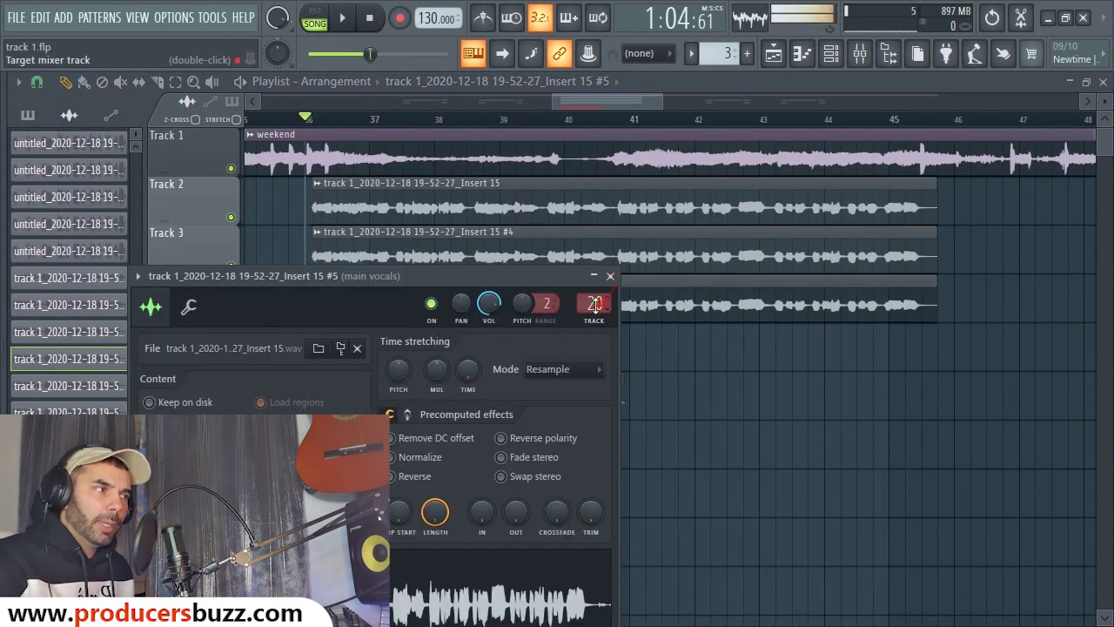
key("Escape")
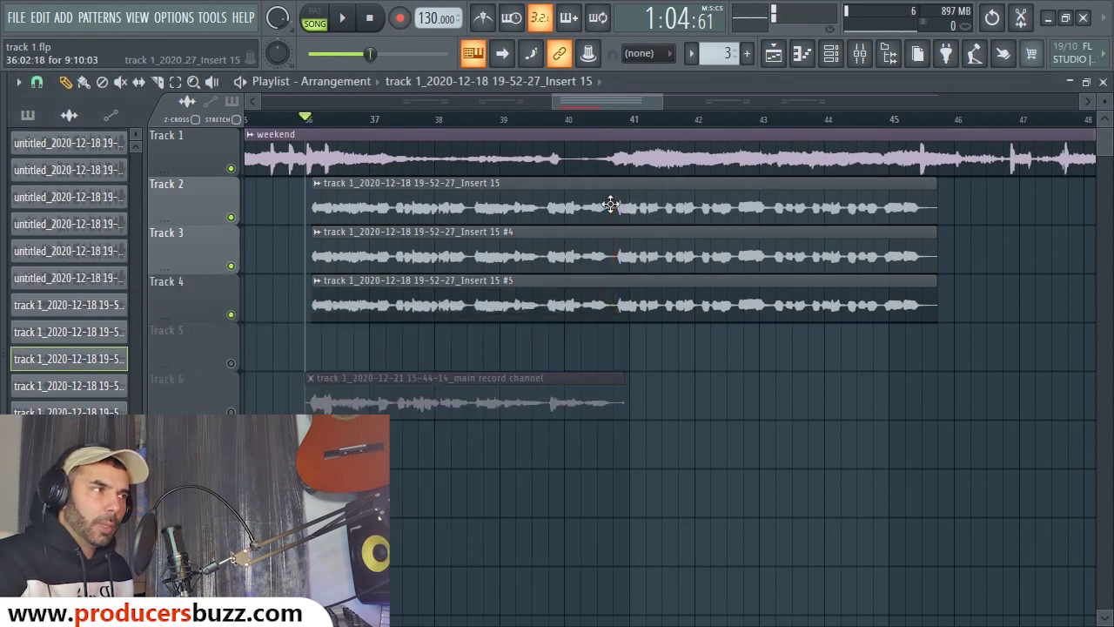
Step: Route the Track 3 vocal copy to mixer track 21 (extra saturation) and the Track 4 copy to track 22 (reverb)
double_click(527, 194)
left_click(734, 172)
double_click(681, 257)
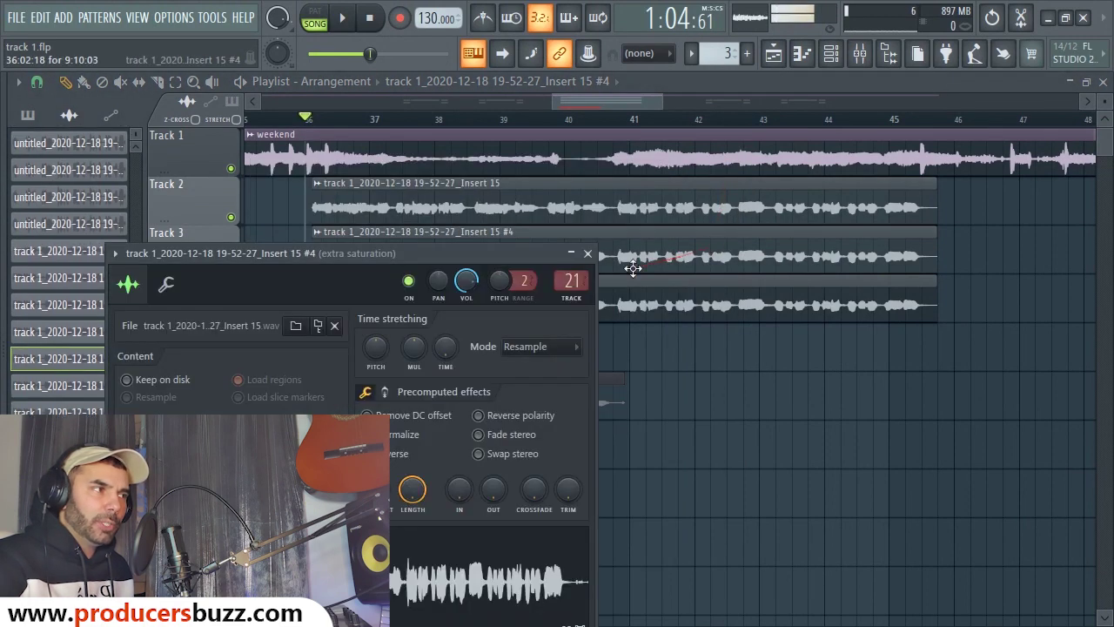
left_click(587, 253)
double_click(605, 282)
left_click(614, 276)
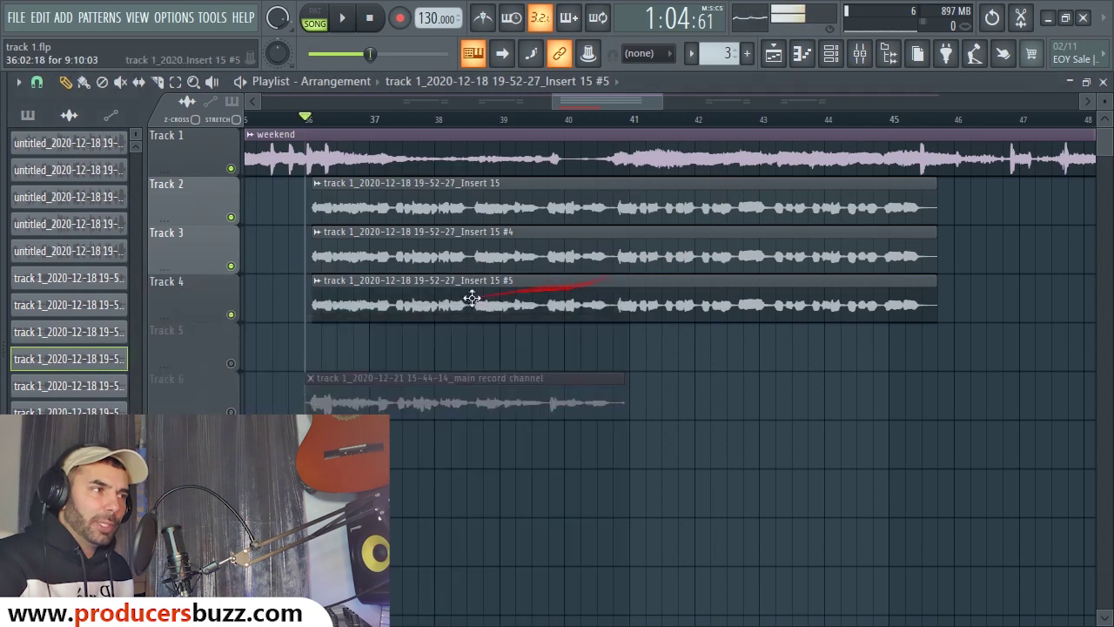
Step: Mute playlist Tracks 2 and 4, then audition the Track 3 vocal copy through the extra saturation mixer track
left_click(231, 217)
left_click(231, 315)
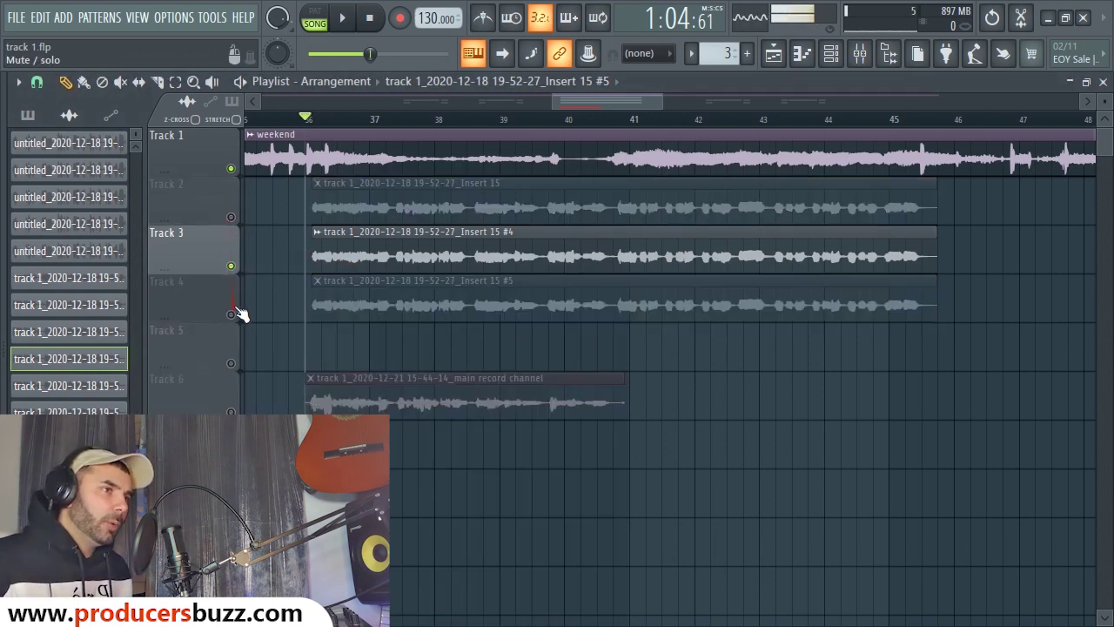
key("space")
key("space")
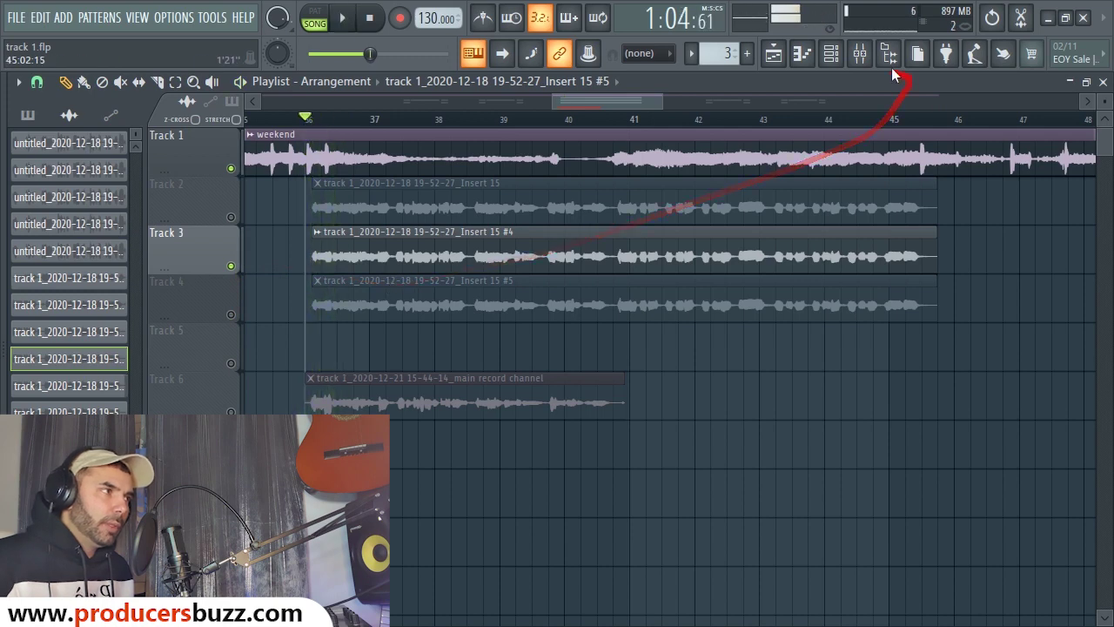
double_click(398, 237)
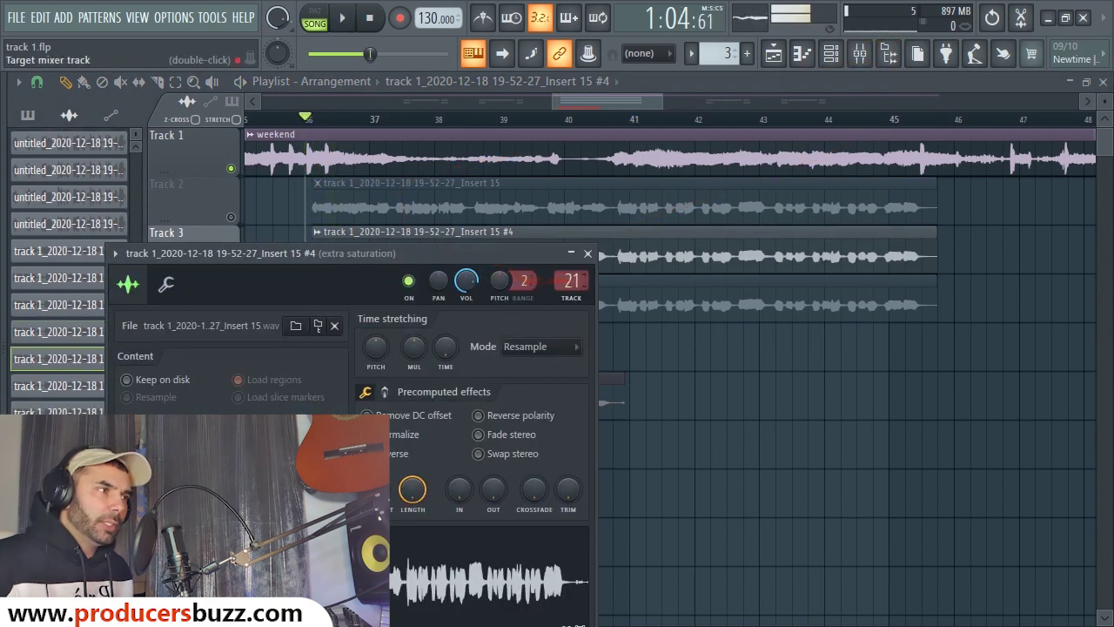
double_click(572, 280)
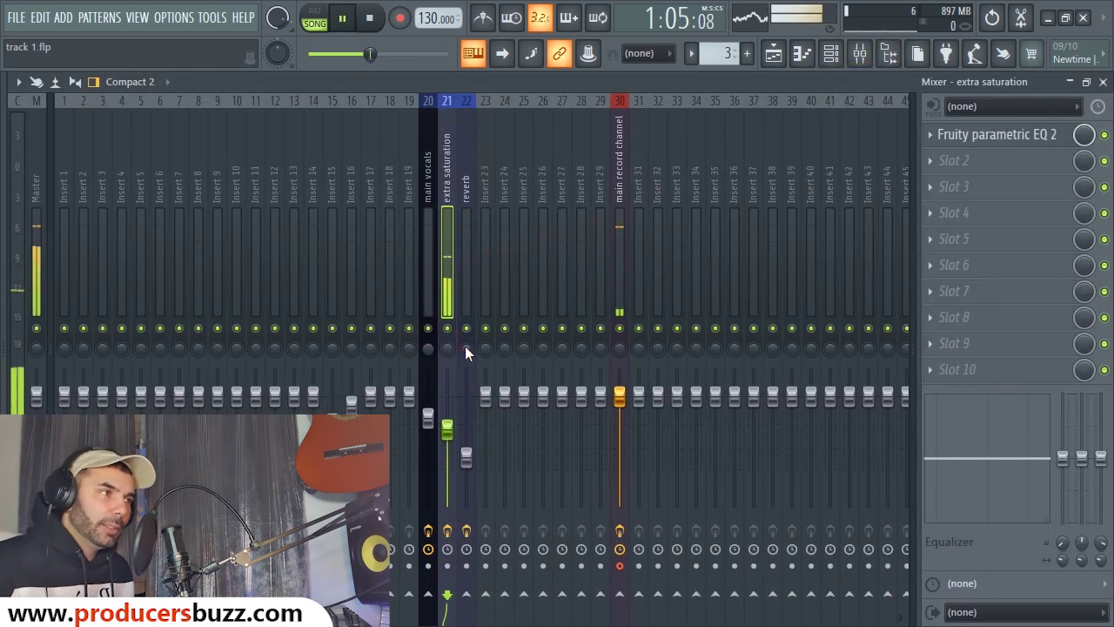
key("space")
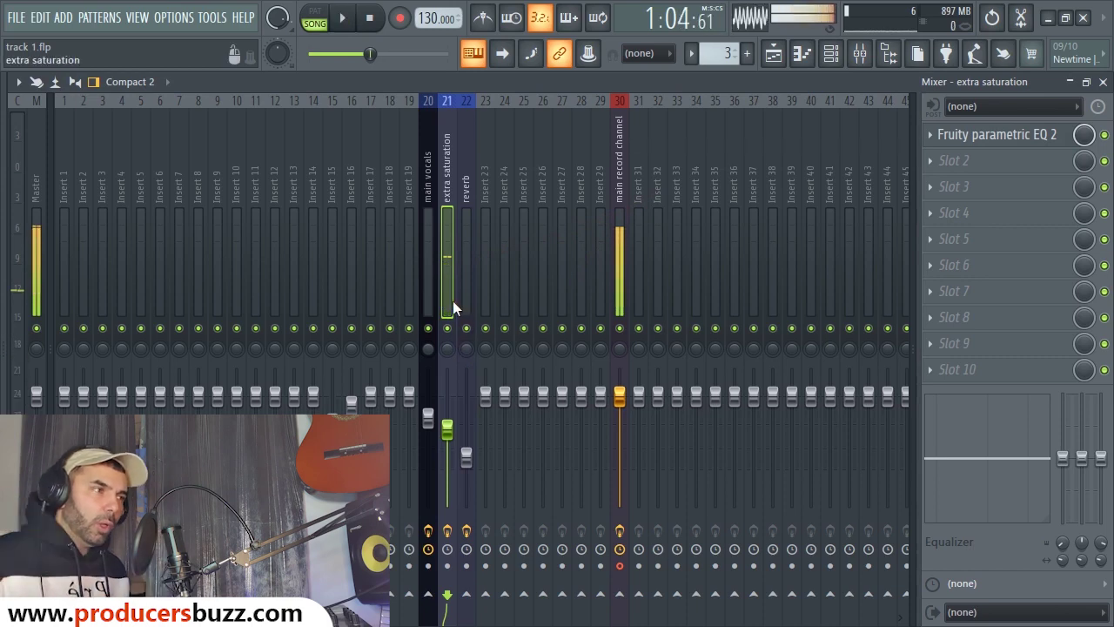
Step: Adjust the extra saturation track's Fruity parametric EQ 2, lowering bands 1 and 2 and slightly raising bands 5 to 7
left_click(948, 136)
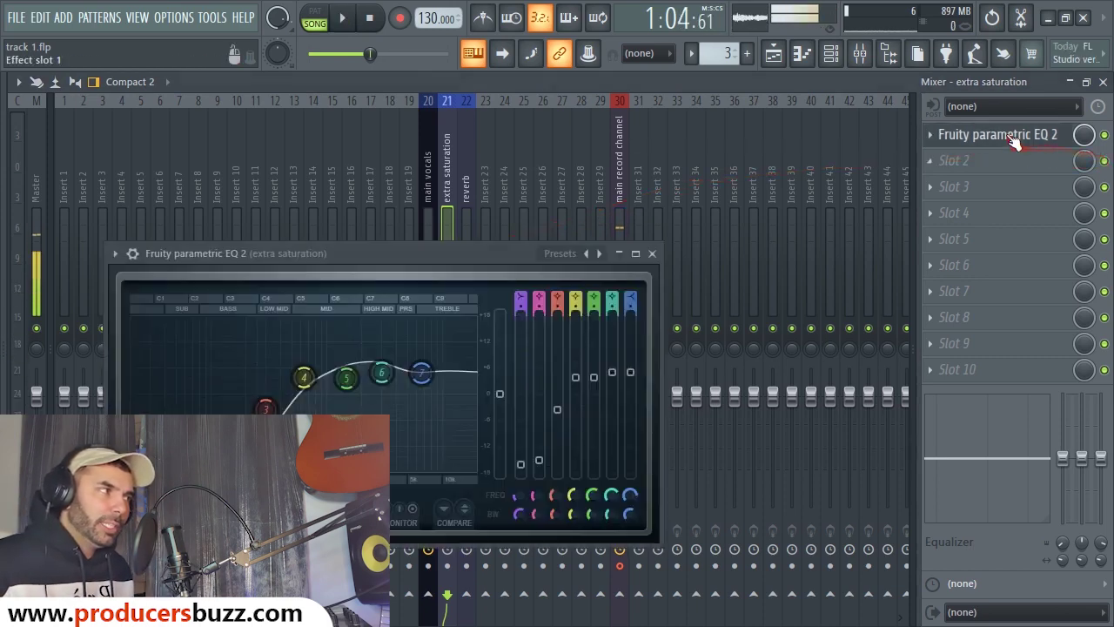
left_click_drag(396, 300, 391, 383)
left_click_drag(615, 171, 727, 157)
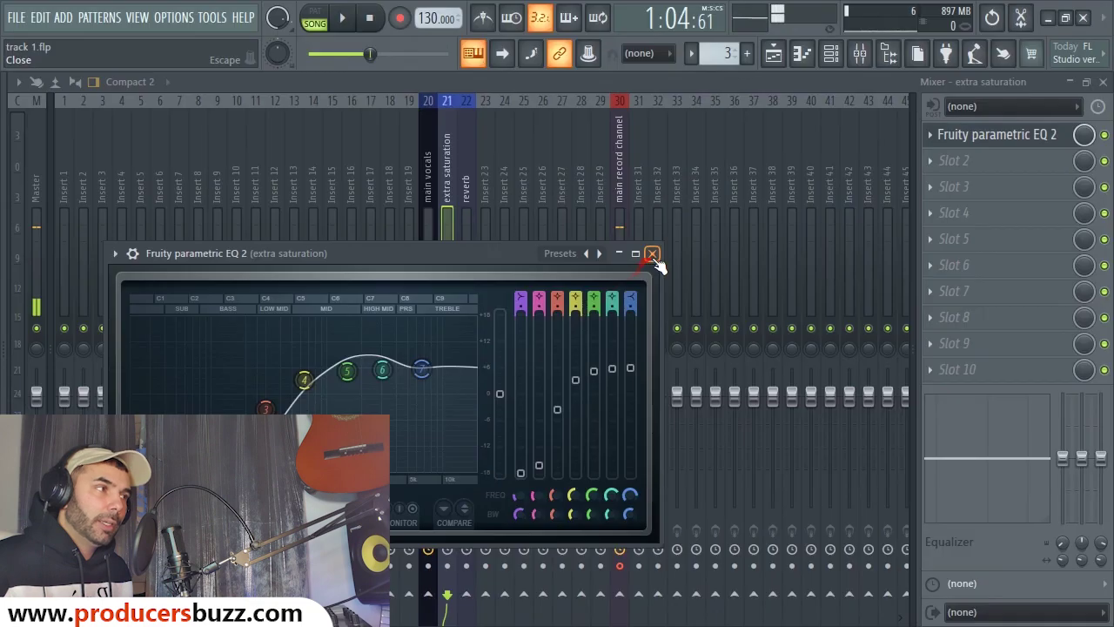
left_click(652, 253)
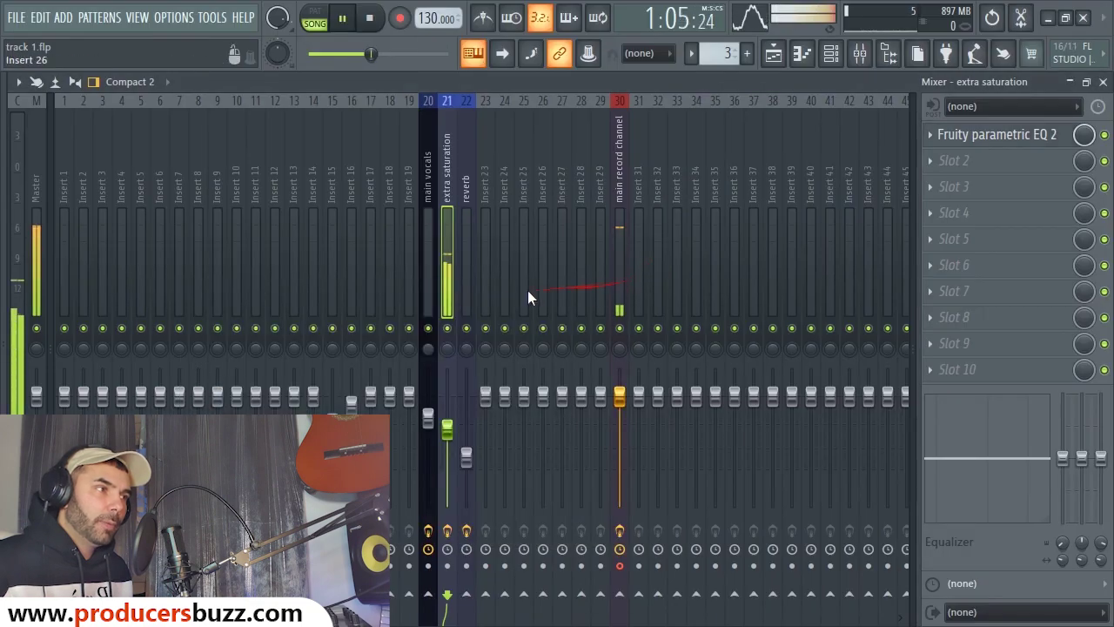
Step: Raise the extra saturation fader slightly during playback, then recheck its parametric EQ and return to the playlist
mouse_move(446, 429)
left_mouse_down()
mouse_move(447, 386)
mouse_move(446, 423)
left_mouse_up()
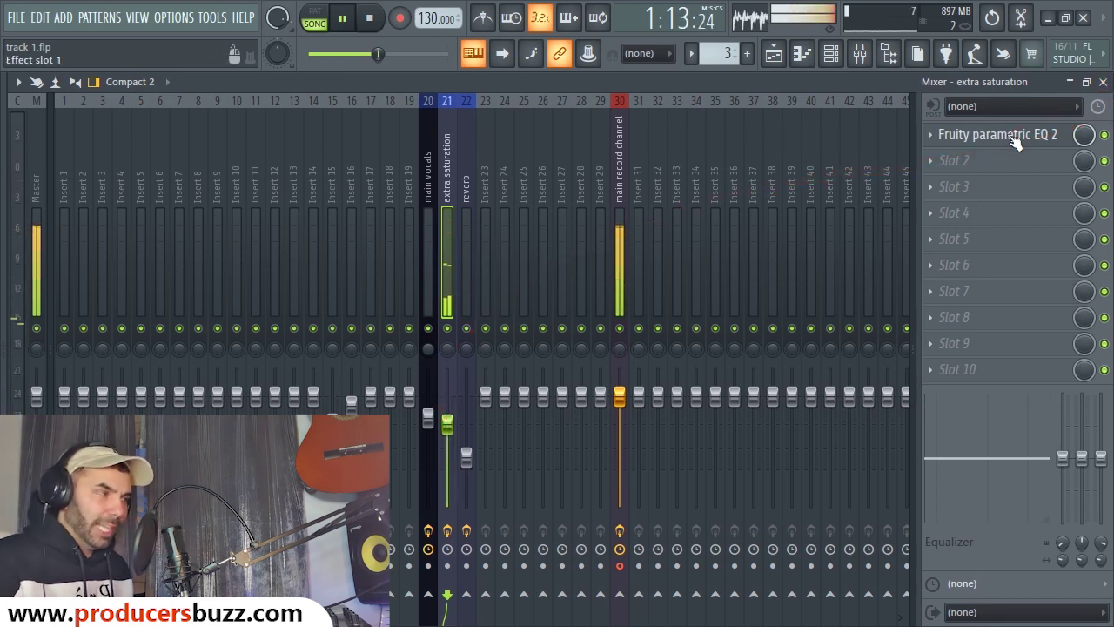
left_click(1069, 137)
left_click(651, 254)
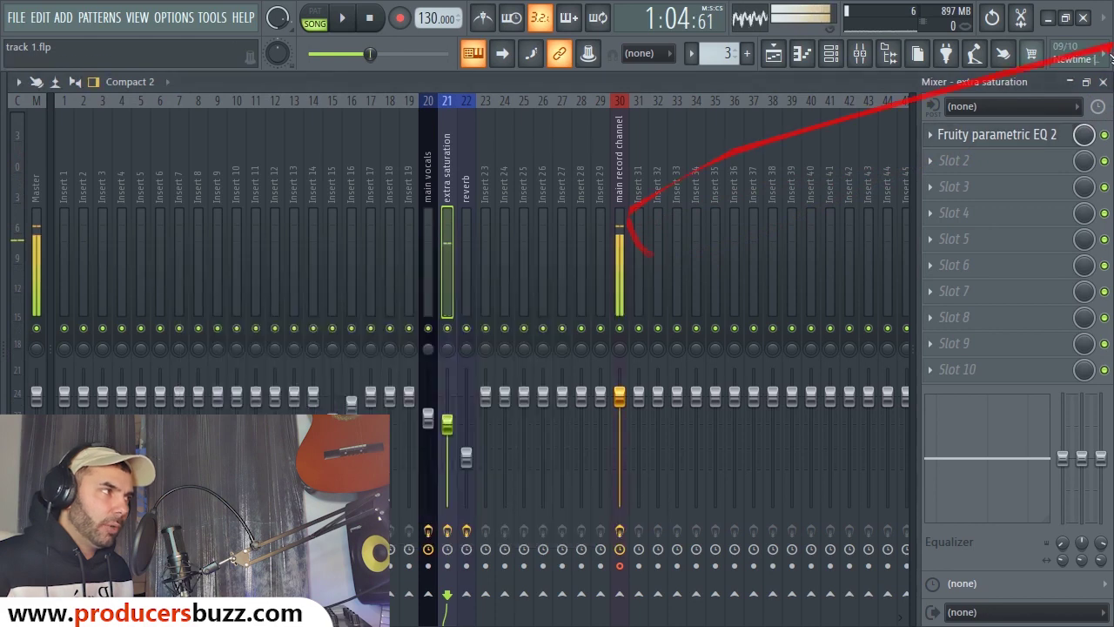
left_click(1103, 81)
left_click(588, 255)
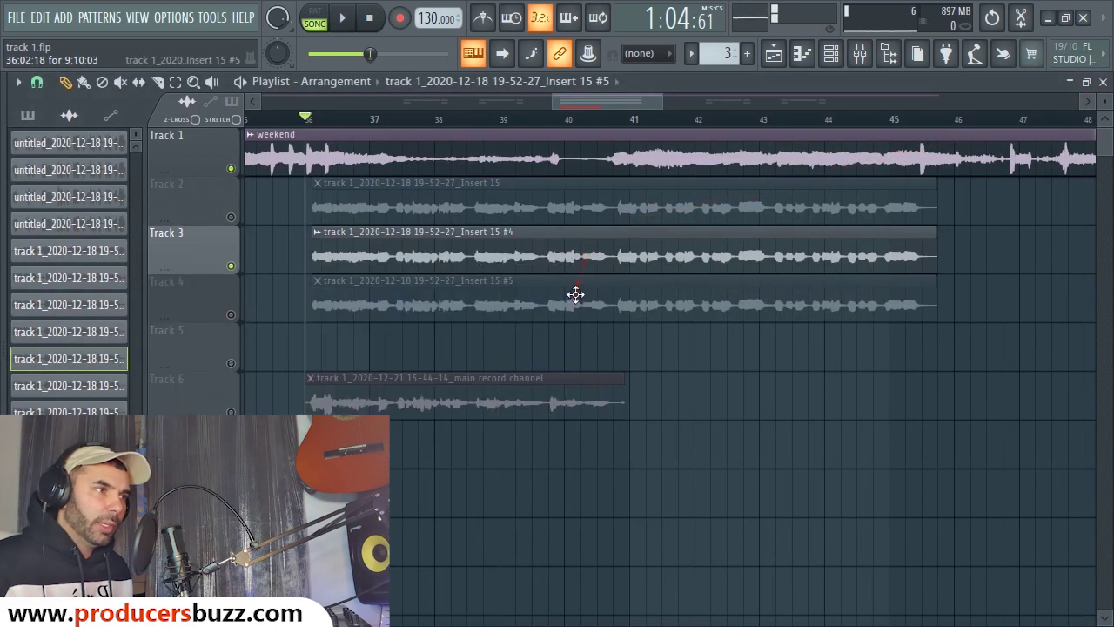
Step: Unmute playlist Track 4 and open the reverb mixer track that its vocal clip is routed to
double_click(574, 293)
left_click(613, 269)
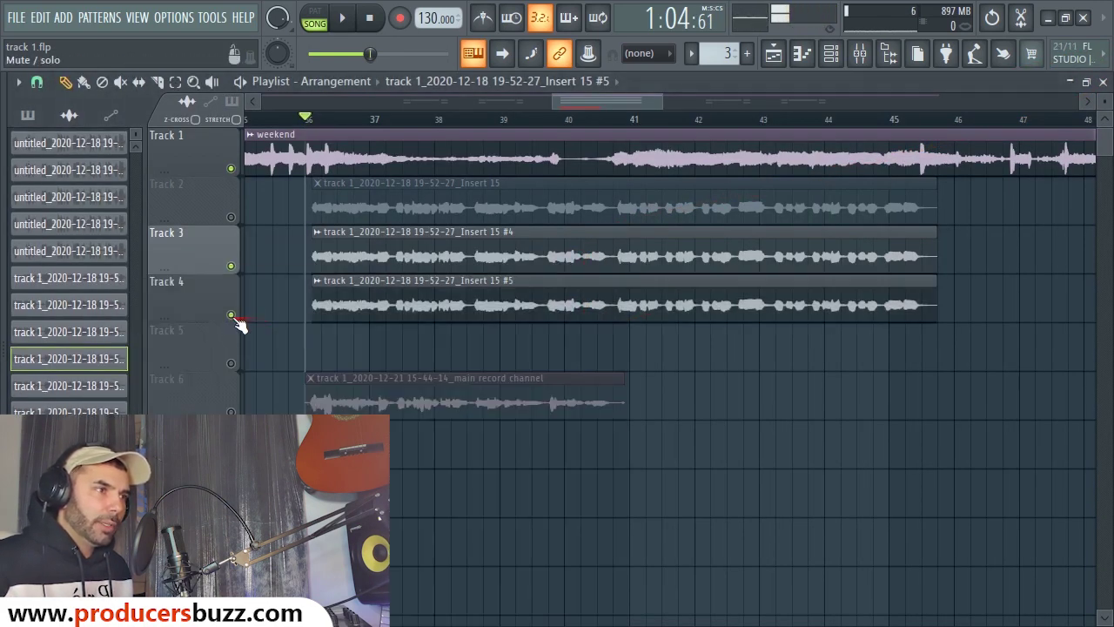
double_click(465, 295)
double_click(597, 302)
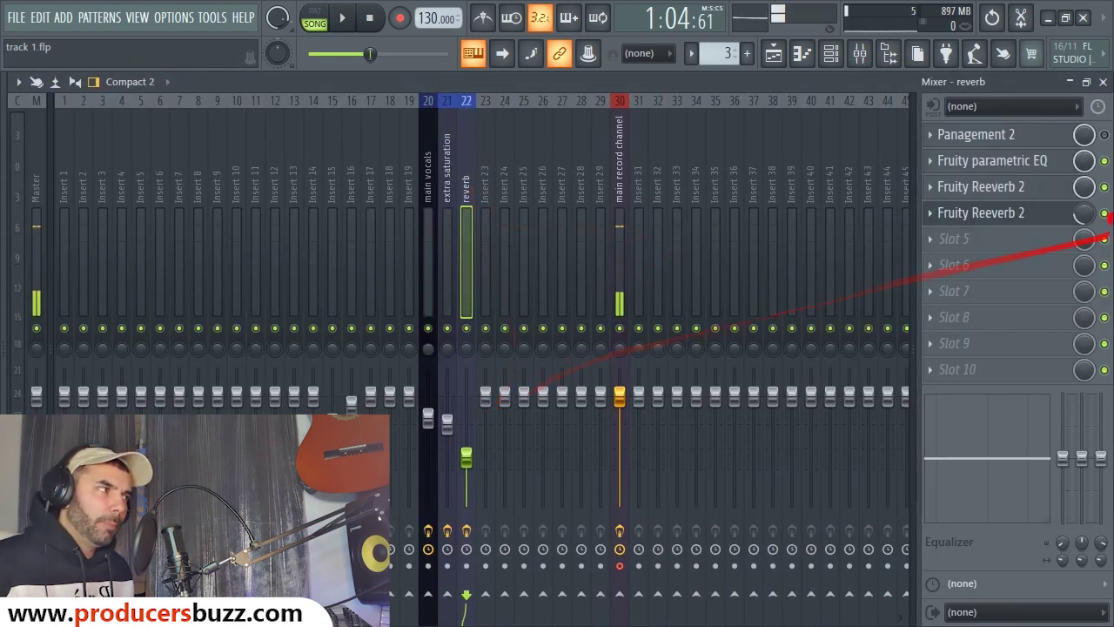
Step: Inspect the Panagement 2 settings and the Fruity parametric EQ band levels on the reverb mixer track
left_click(1023, 144)
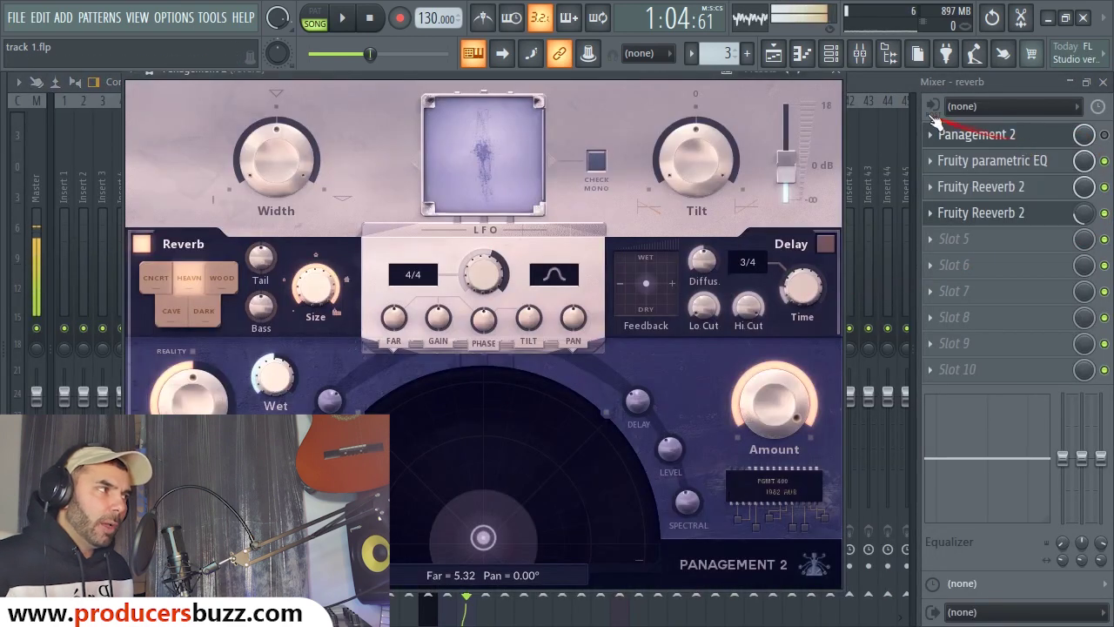
left_click(834, 71)
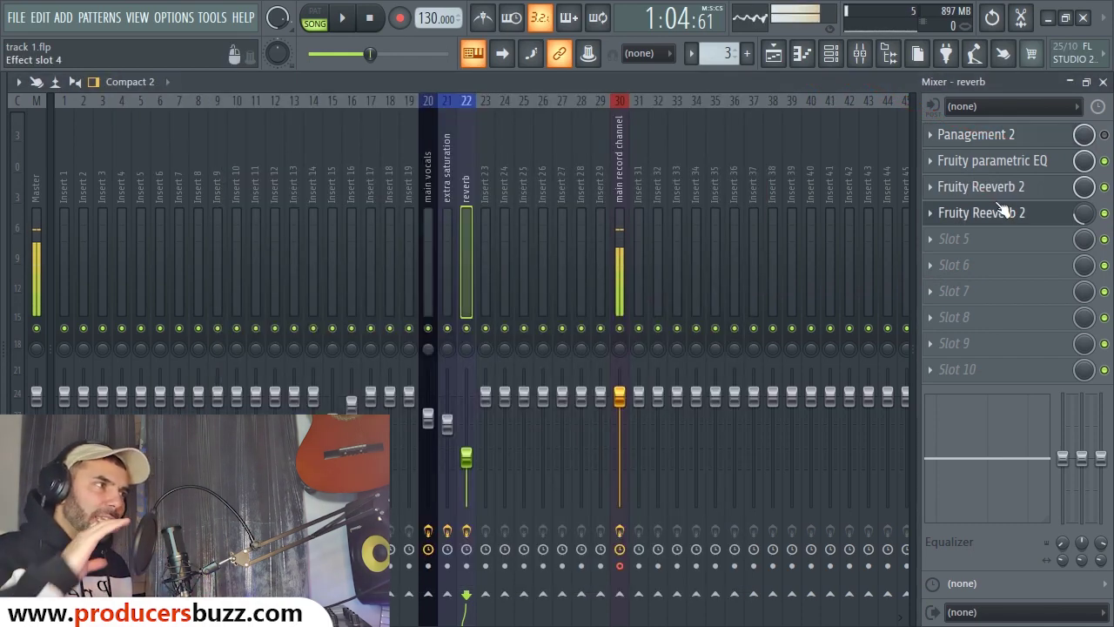
left_click(1009, 170)
mouse_move(253, 319)
left_mouse_down()
mouse_move(418, 221)
mouse_move(430, 161)
left_mouse_up()
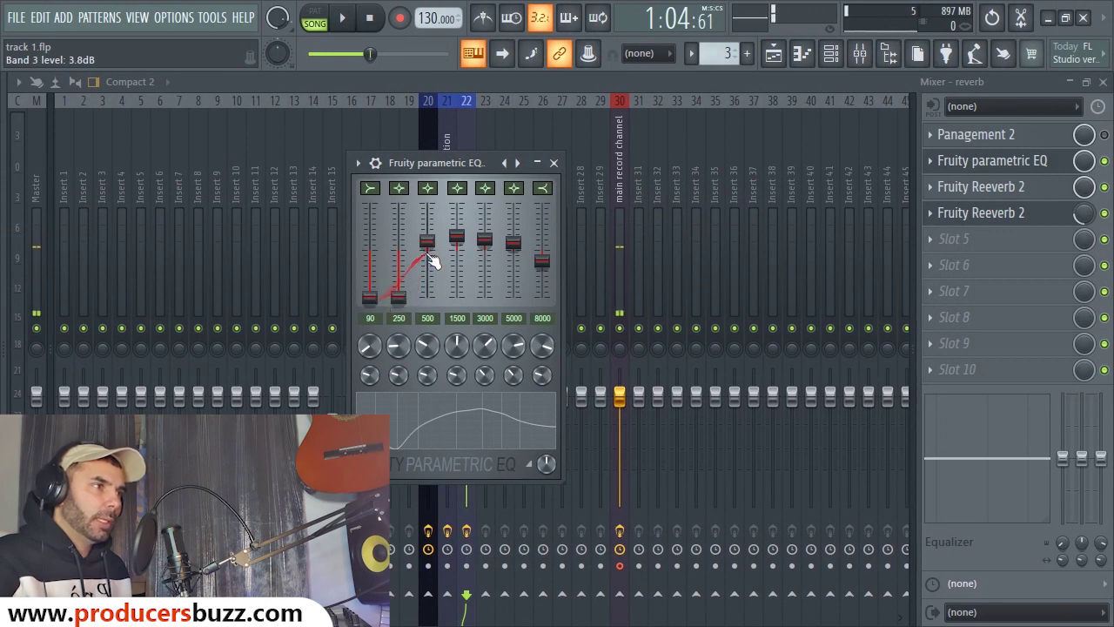
left_click(554, 162)
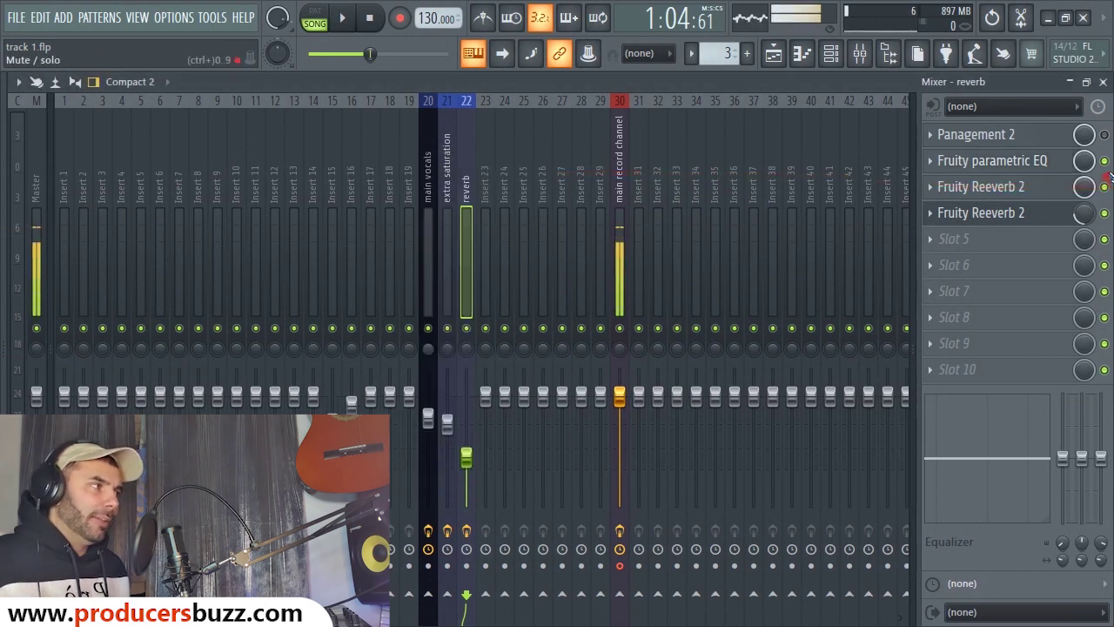
Step: Examine the dry and wet levels and the mix level of the first Fruity Reeverb 2 on the reverb track
left_click(1010, 187)
left_click_drag(432, 187, 404, 183)
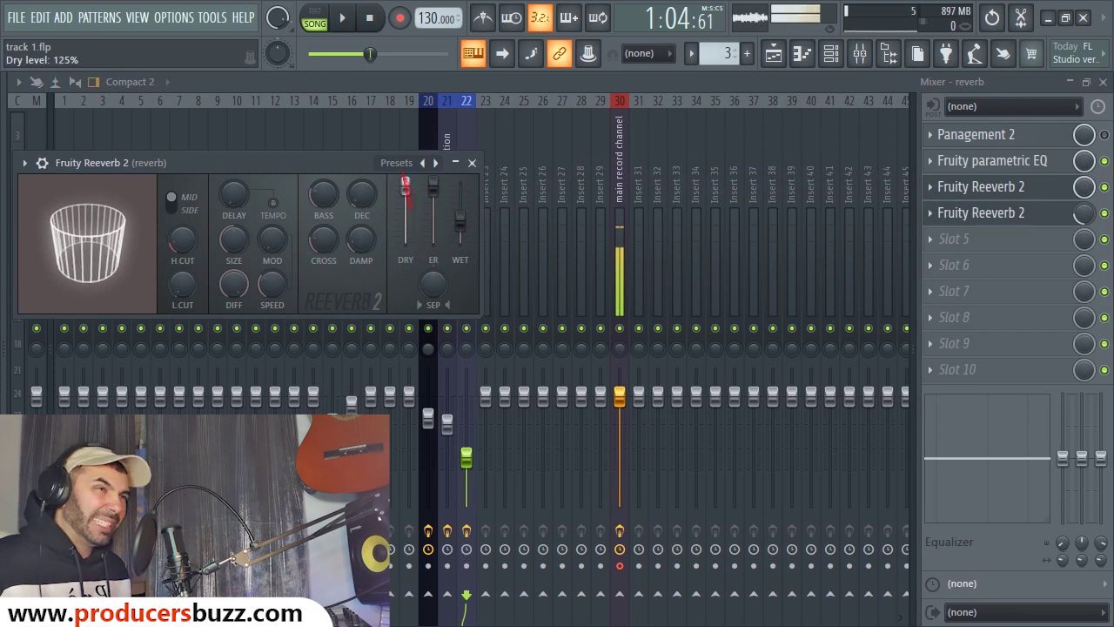
left_click_drag(460, 219, 463, 226)
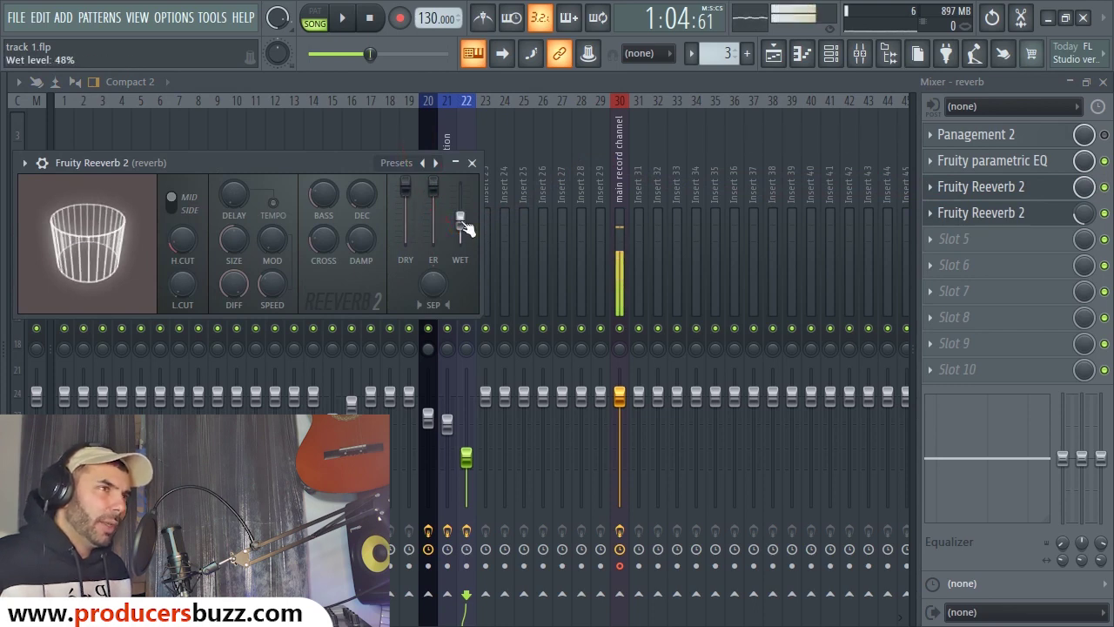
left_click(472, 163)
mouse_move(1084, 187)
left_mouse_down()
mouse_move(1098, 209)
mouse_move(1098, 193)
mouse_move(1085, 193)
left_mouse_up()
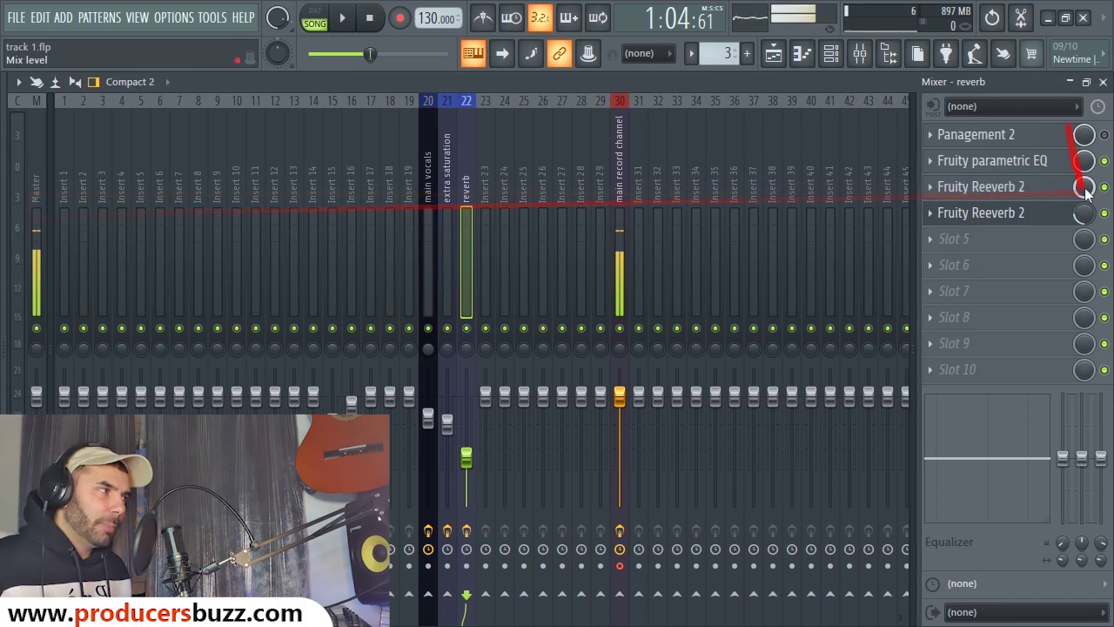
Step: Examine the dry, early reflection and wet levels of the second Fruity Reeverb 2, then return to the playlist
left_click(1022, 213)
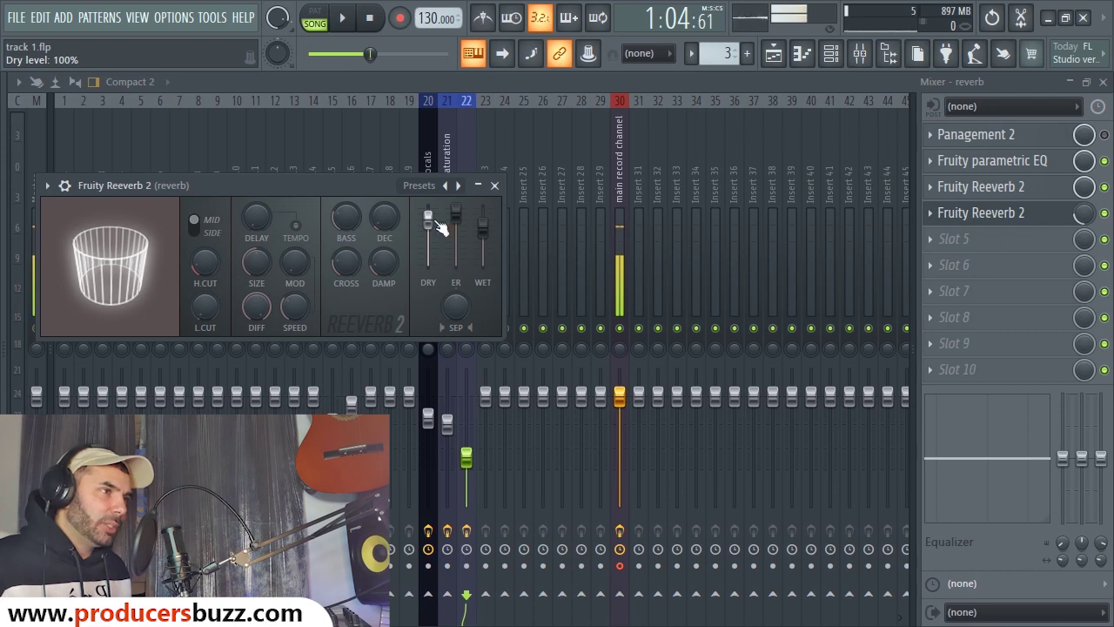
left_click_drag(455, 215, 455, 209)
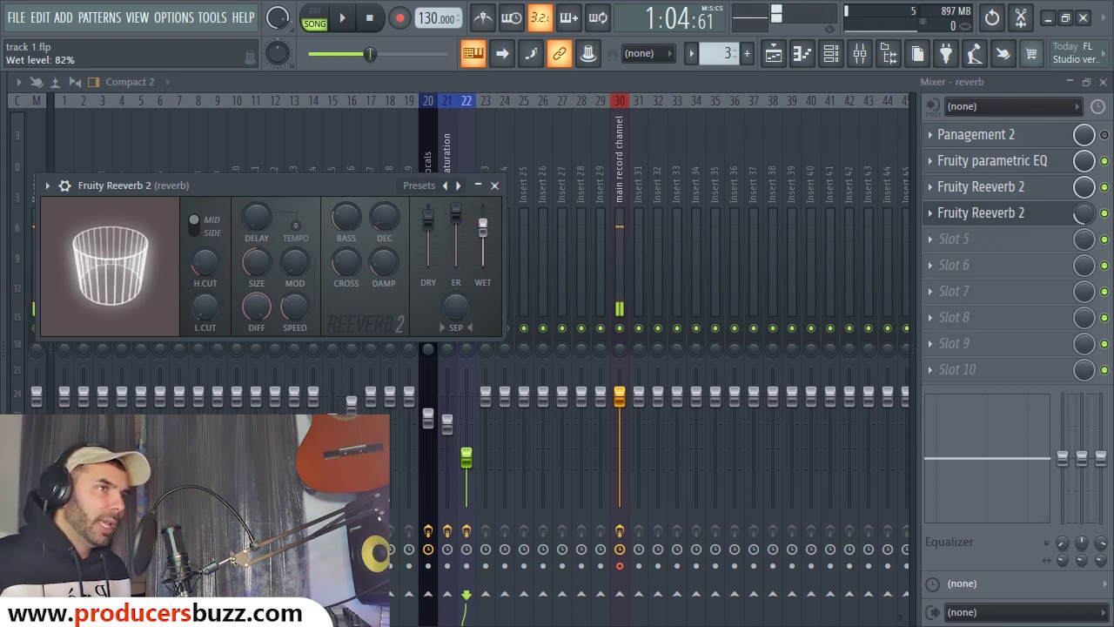
left_click(494, 185)
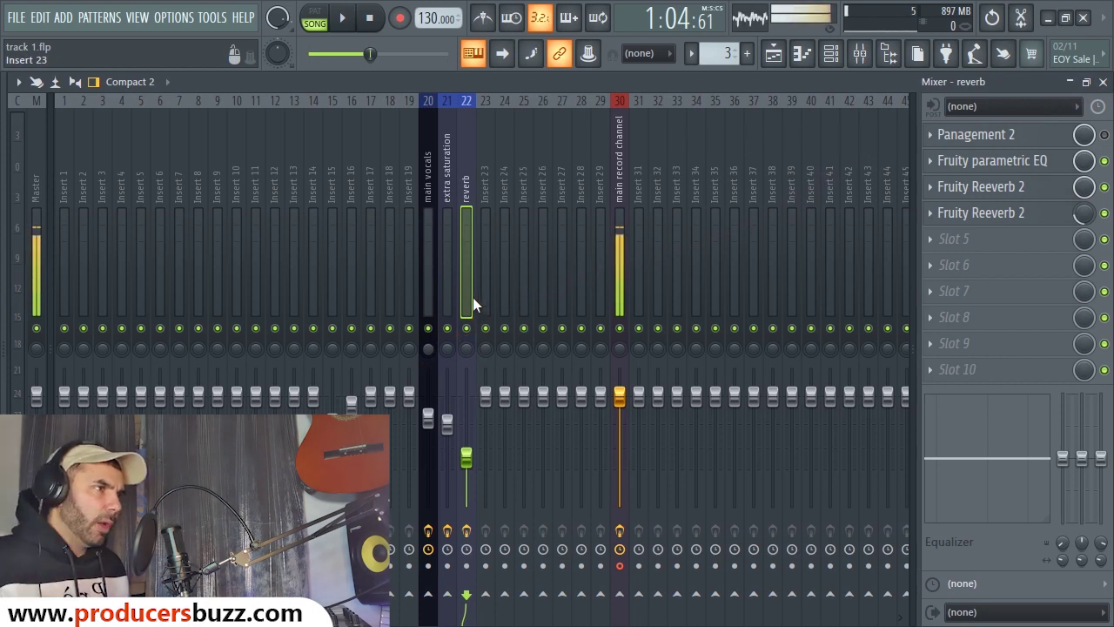
left_click(1103, 81)
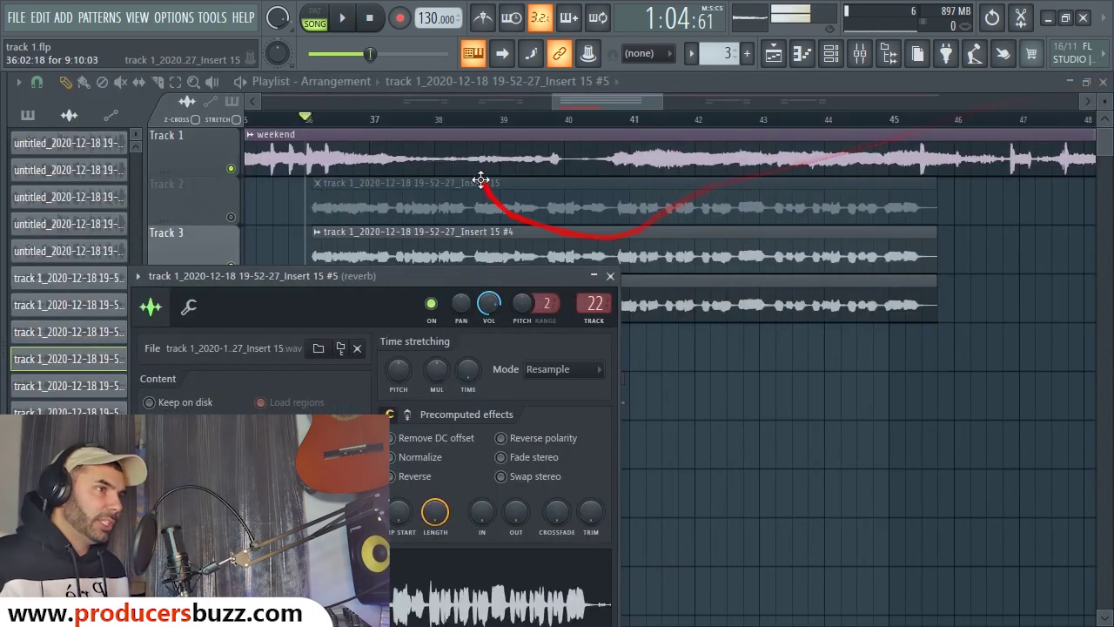
Step: Audition the reverb mixer track in solo, then enable extra saturation as well and play both layers together
left_click(859, 53)
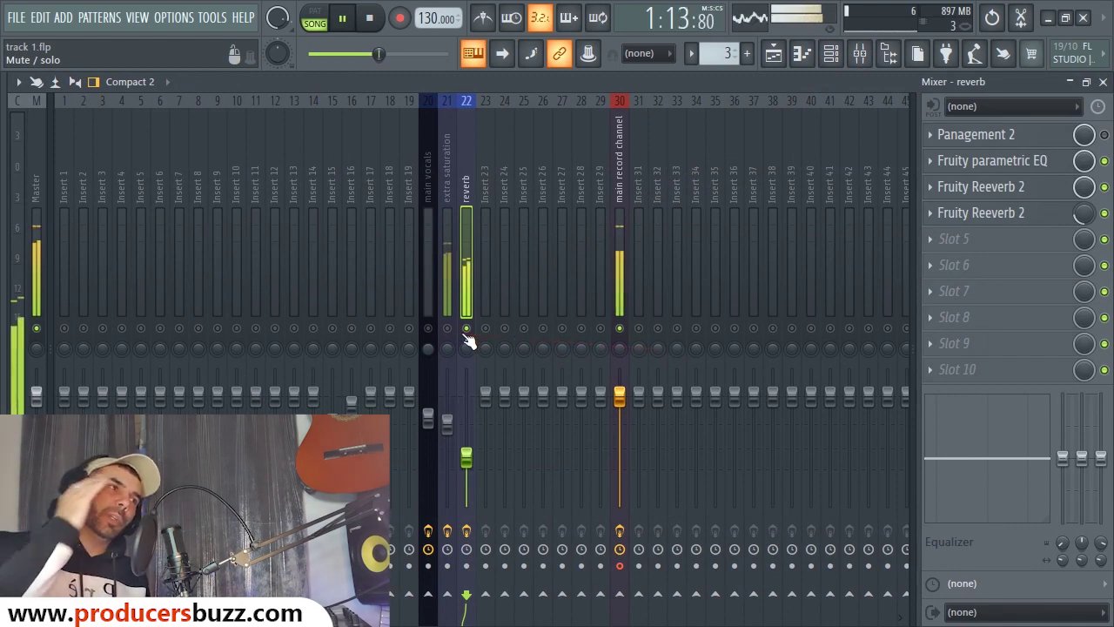
key("space")
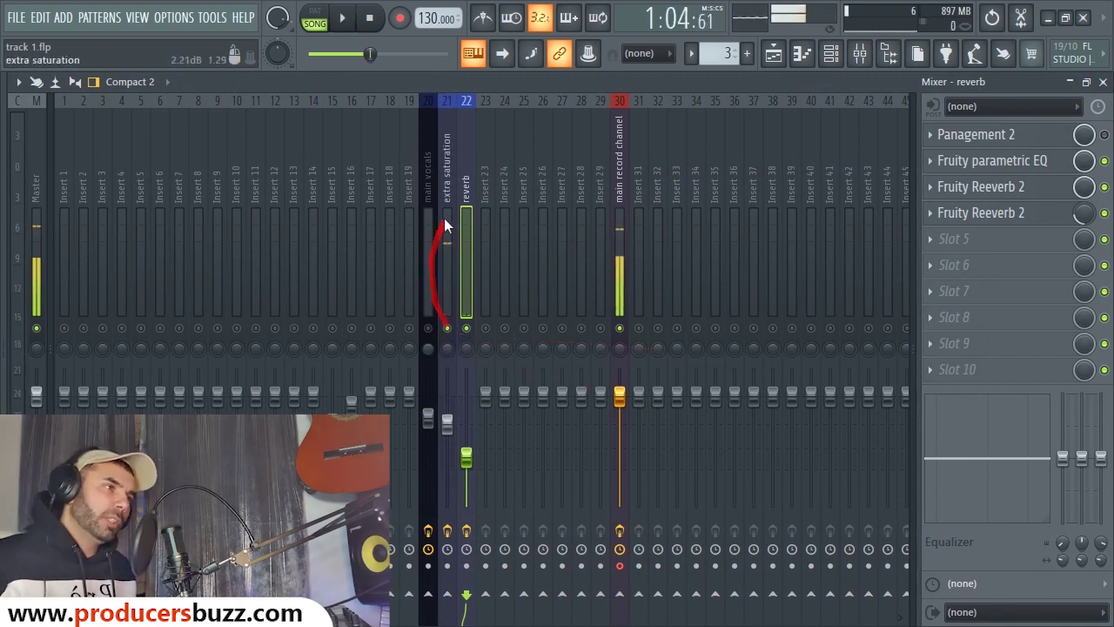
key("space")
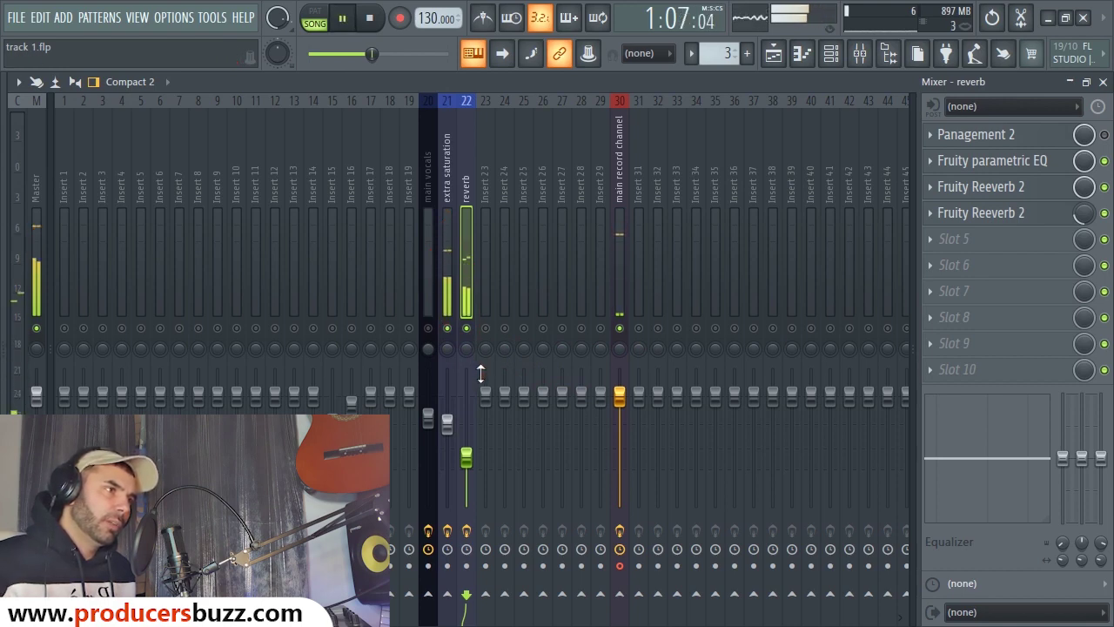
Step: Stop playback and check the mixer track routing of the first vocal clip in the playlist
key("space")
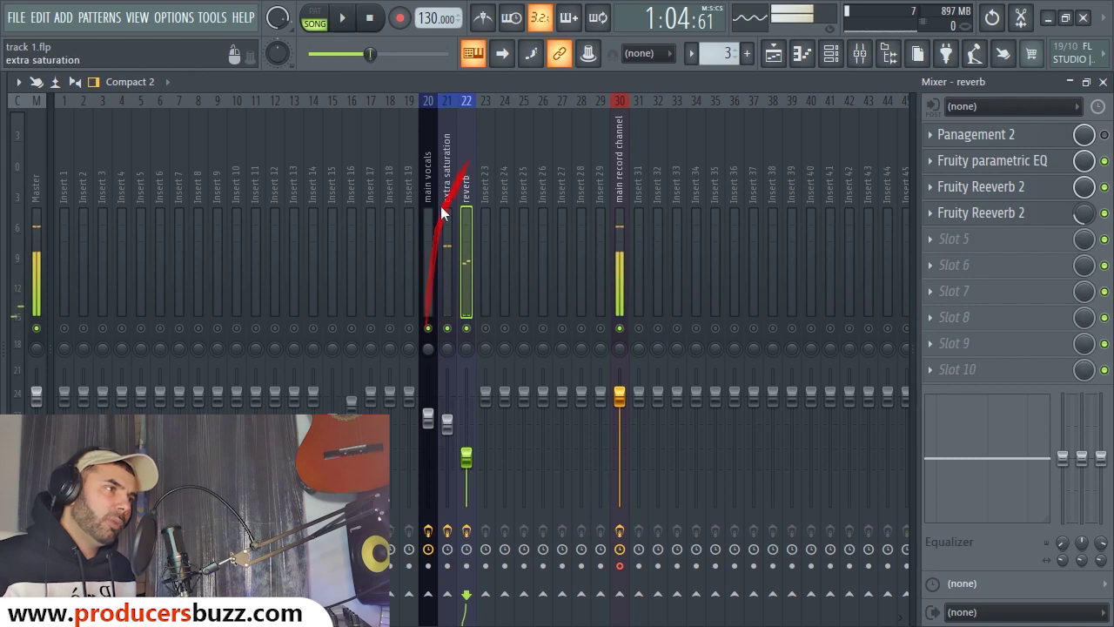
left_click(1105, 82)
double_click(597, 211)
double_click(577, 209)
double_click(577, 209)
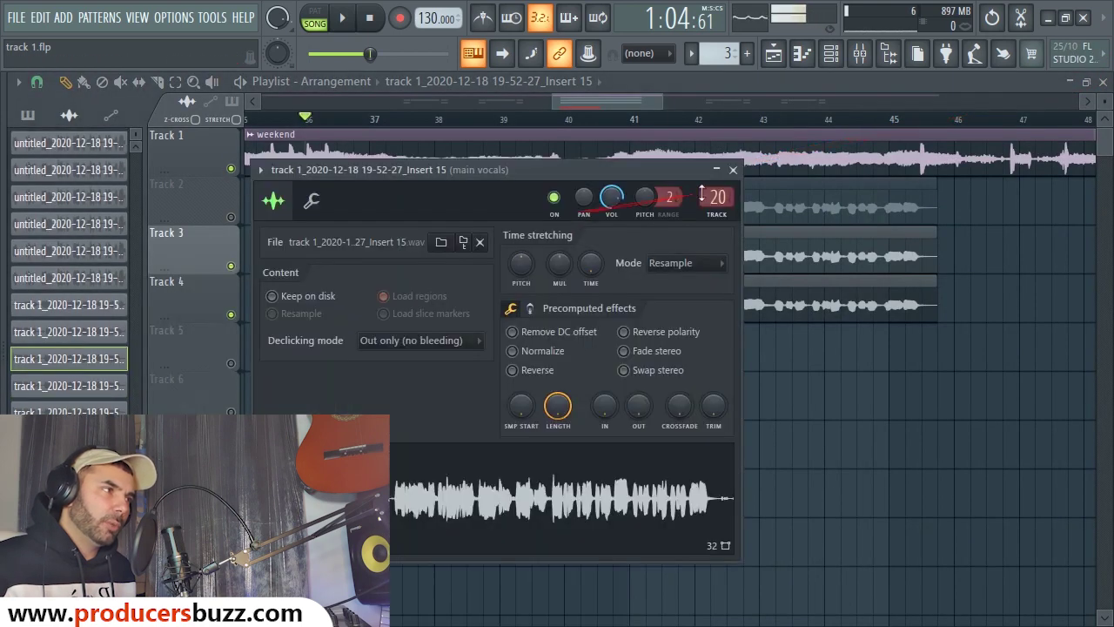
left_click(733, 170)
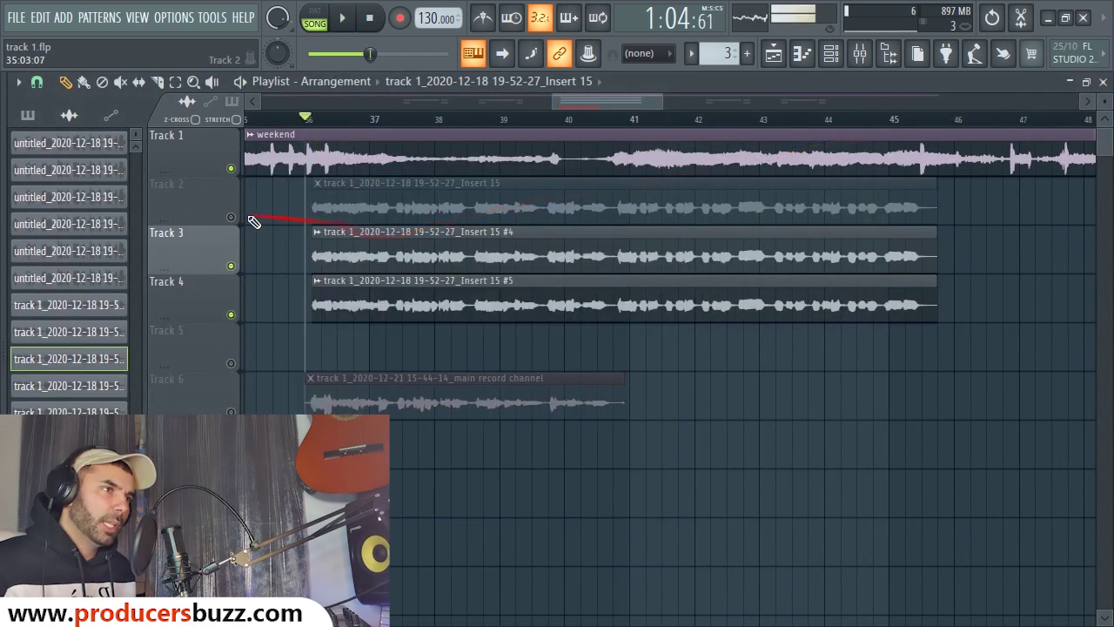
Step: Audition the vocal layers with the extra saturation fader raised to about 0.6 dB, and stop playback
left_click(831, 54)
key("space")
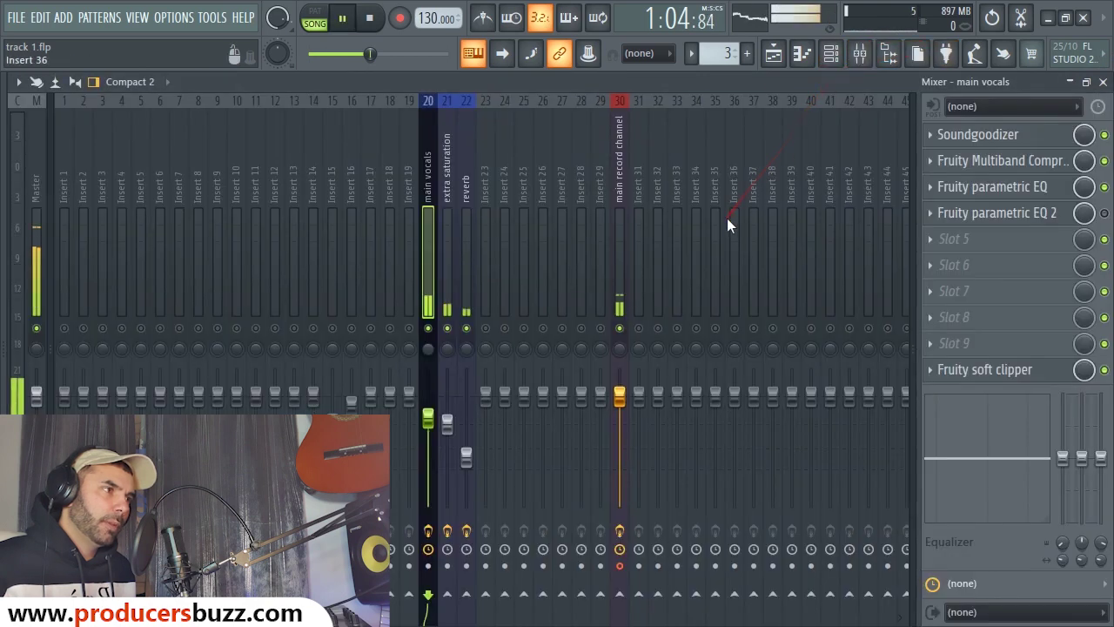
left_click_drag(446, 424, 448, 393)
key("space")
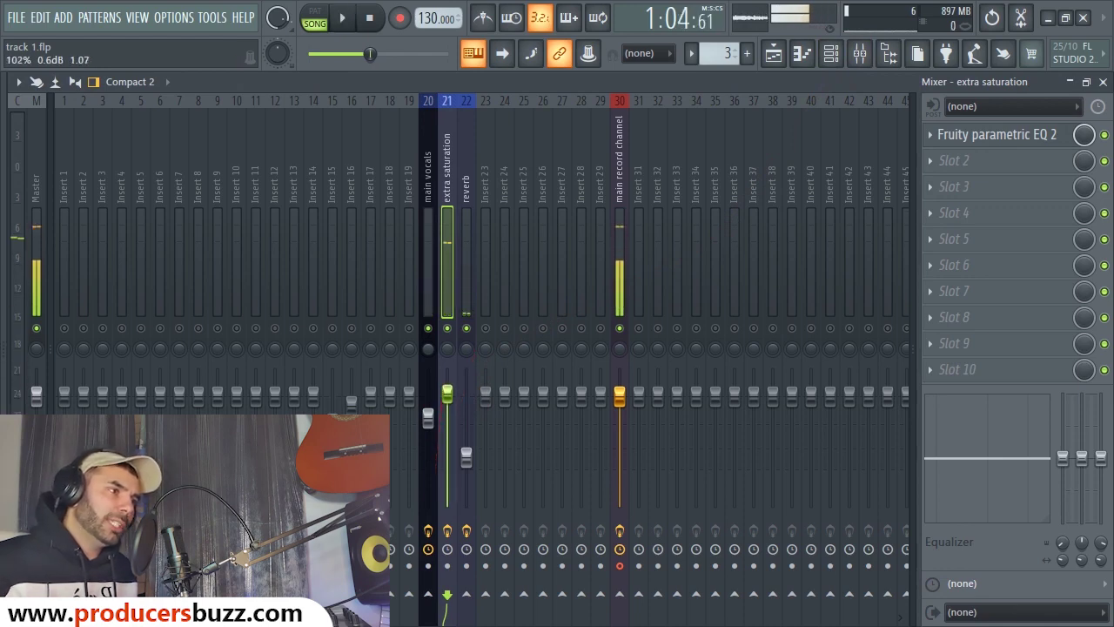
Step: Try a higher reverb level with the extra saturation fader lowered to about -8.9 dB during playback
mouse_move(467, 459)
left_mouse_down()
mouse_move(468, 383)
mouse_move(468, 496)
mouse_move(468, 474)
left_mouse_up()
mouse_move(467, 435)
left_mouse_down()
mouse_move(446, 398)
mouse_move(446, 446)
mouse_move(446, 396)
mouse_move(447, 438)
left_mouse_up()
key("space")
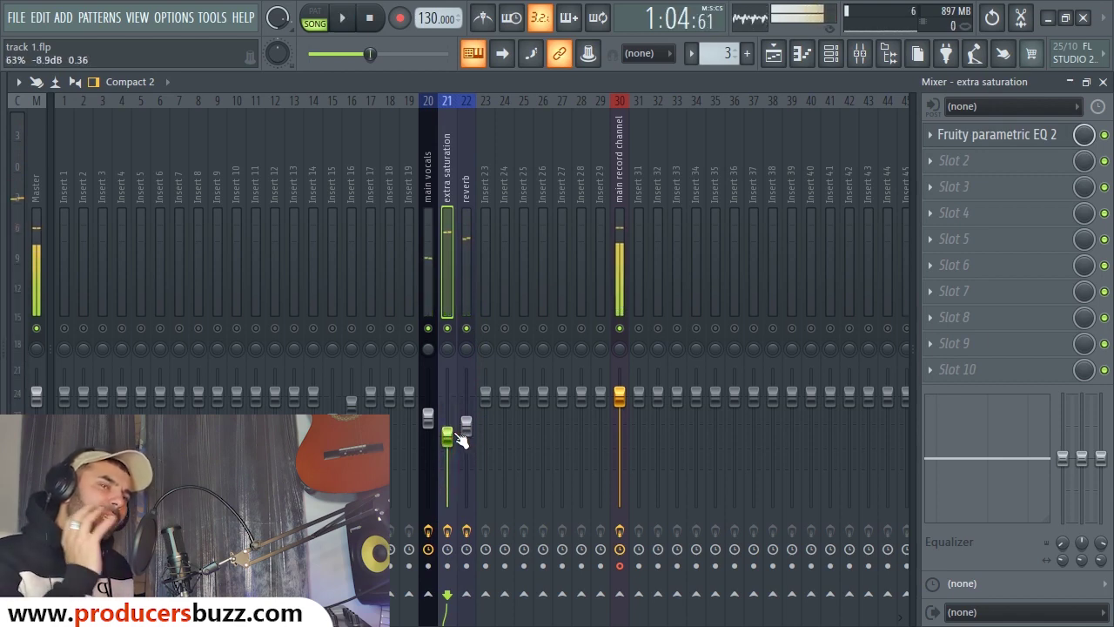
Step: Rebalance the layers by ear, setting extra saturation to about -7.1 dB and reverb to about -10 dB
mouse_move(446, 436)
left_mouse_down()
mouse_move(447, 445)
mouse_move(466, 430)
mouse_move(467, 448)
mouse_move(447, 433)
mouse_move(467, 456)
mouse_move(466, 428)
mouse_move(467, 440)
left_mouse_up()
left_click(446, 433)
left_click(447, 433)
left_click(467, 428)
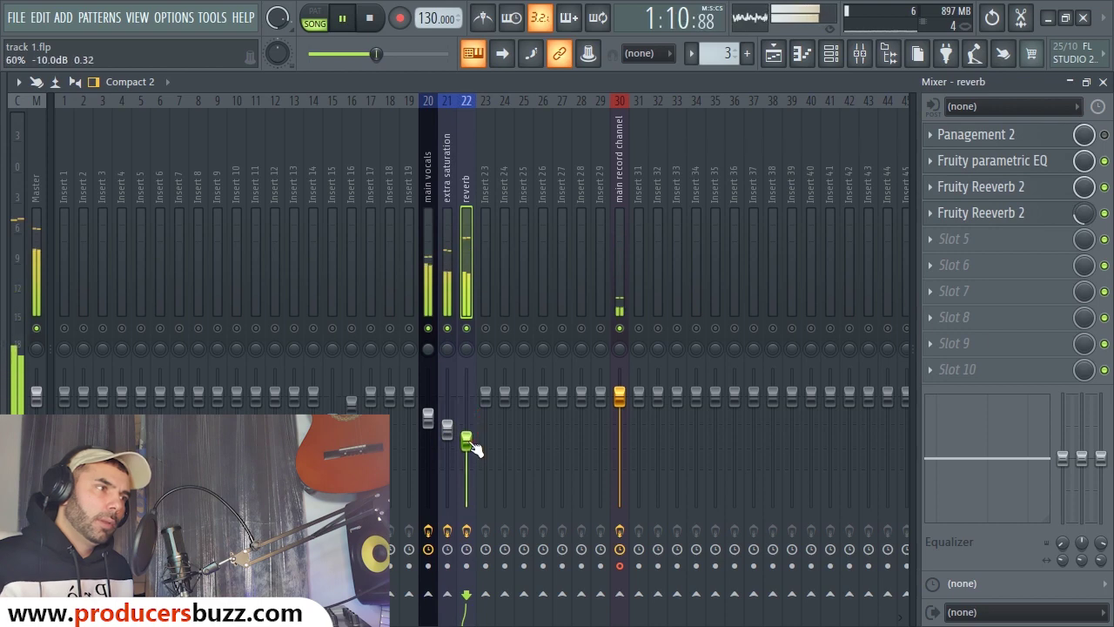
key("space")
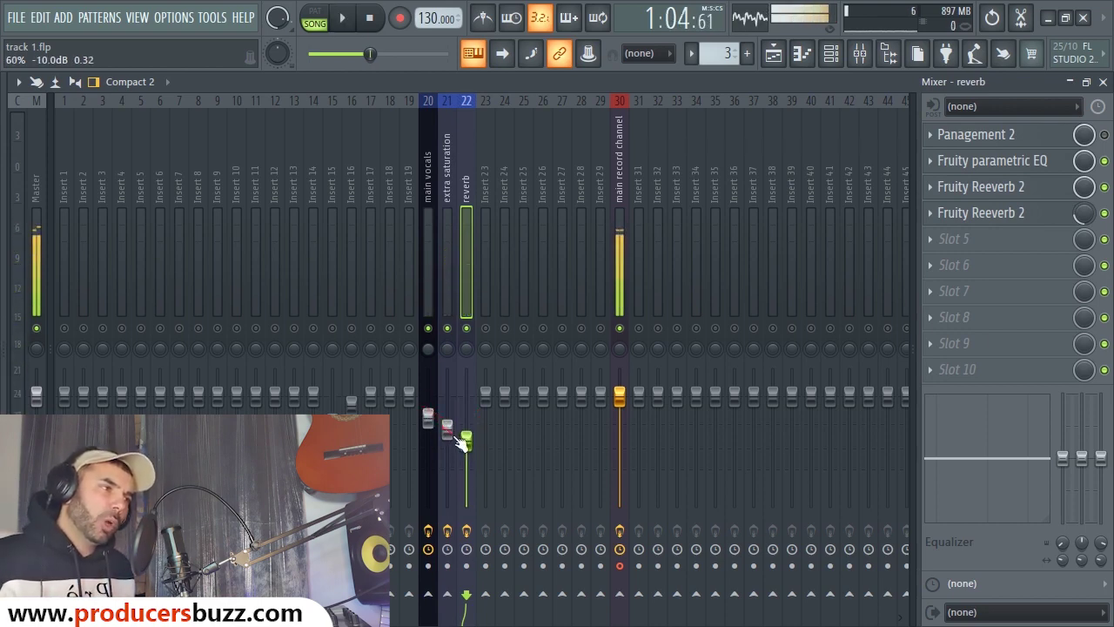
left_click(448, 428)
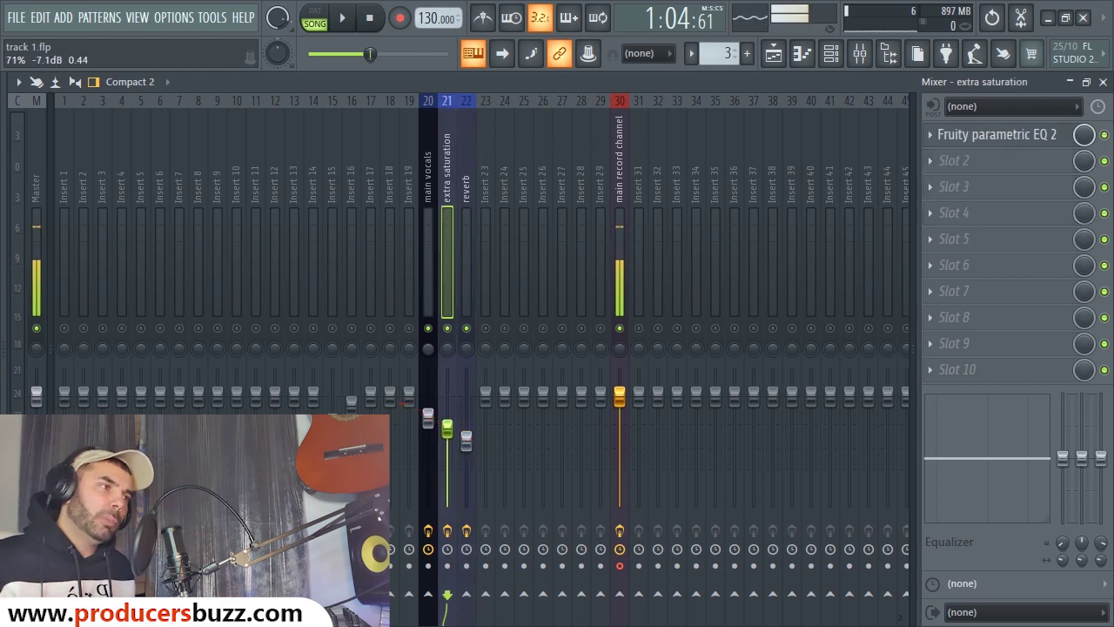
left_click_drag(466, 438, 467, 446)
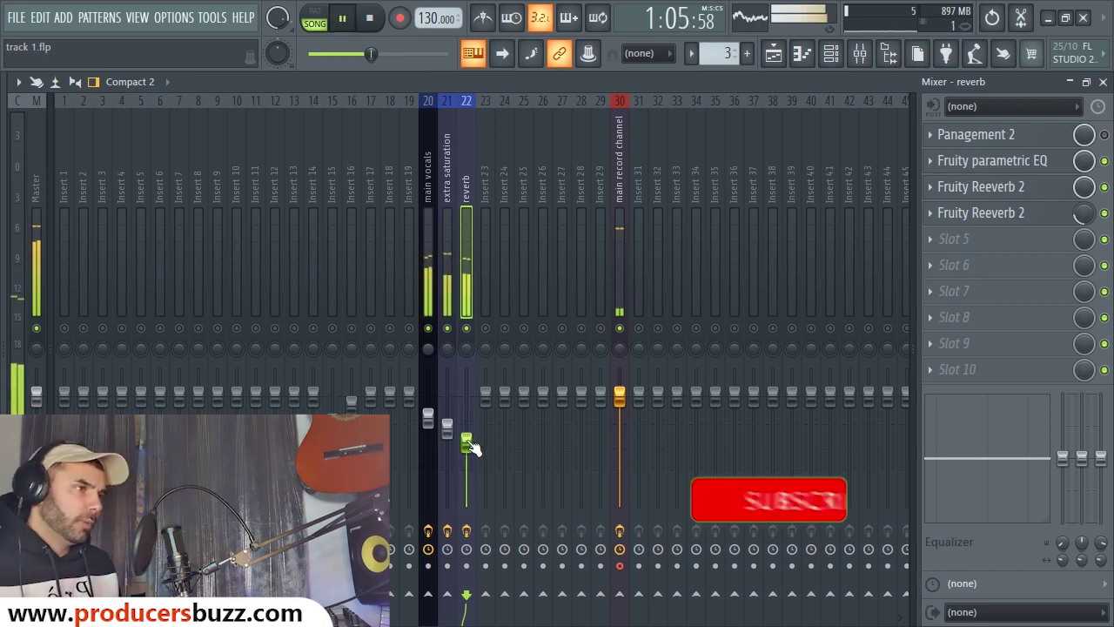
Step: Review the three vocal layers in the playlist and mixer while they play, stop playback and select the main vocals mixer track
left_click(1103, 81)
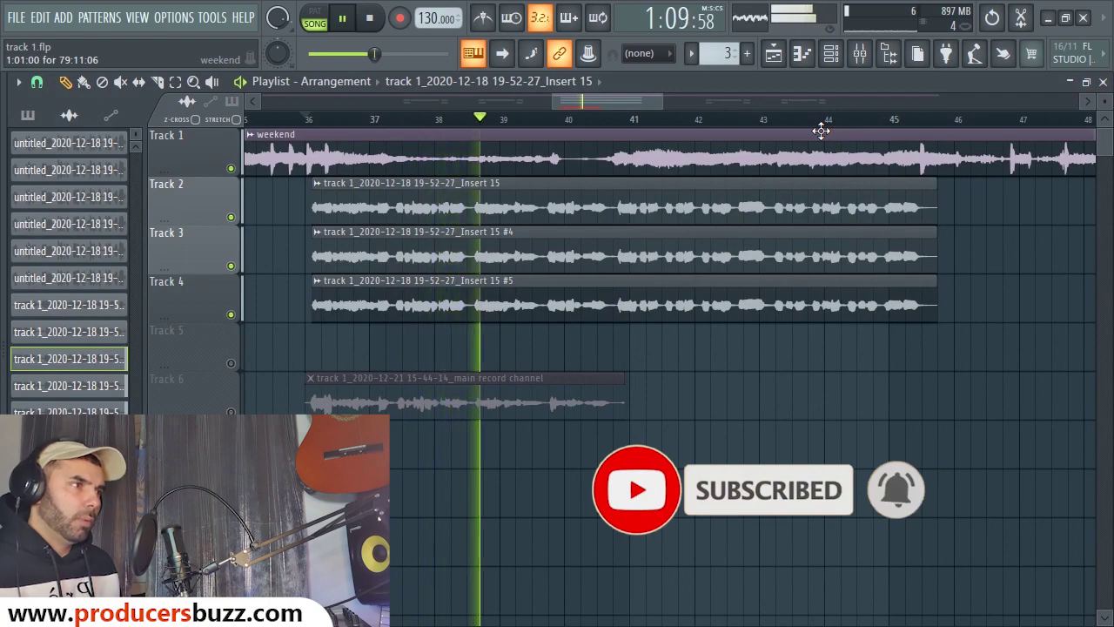
left_click(859, 54)
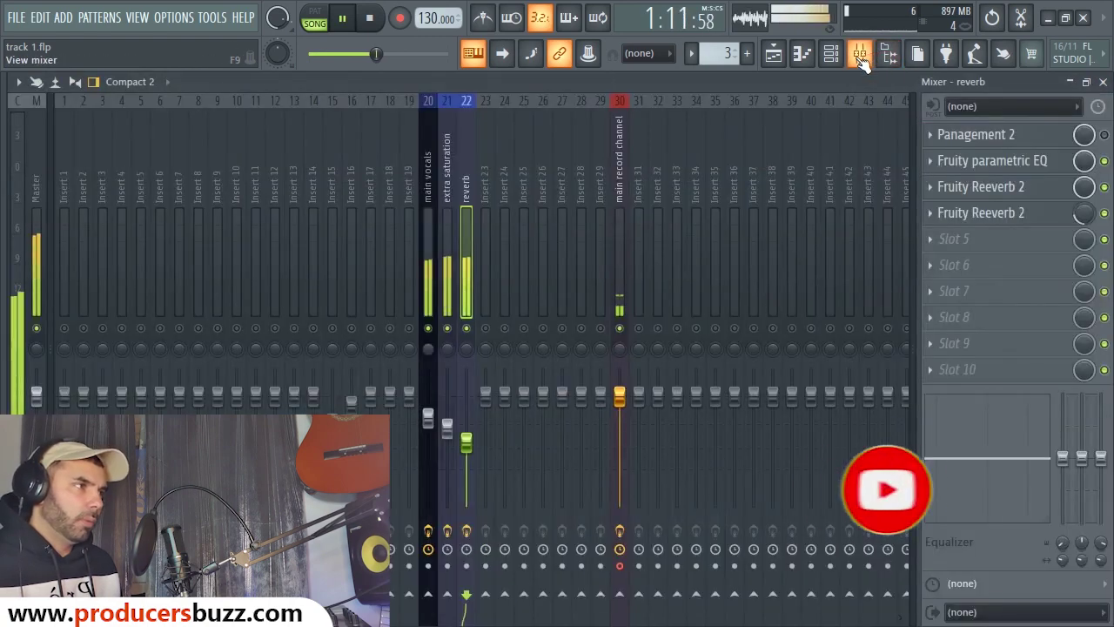
key("space")
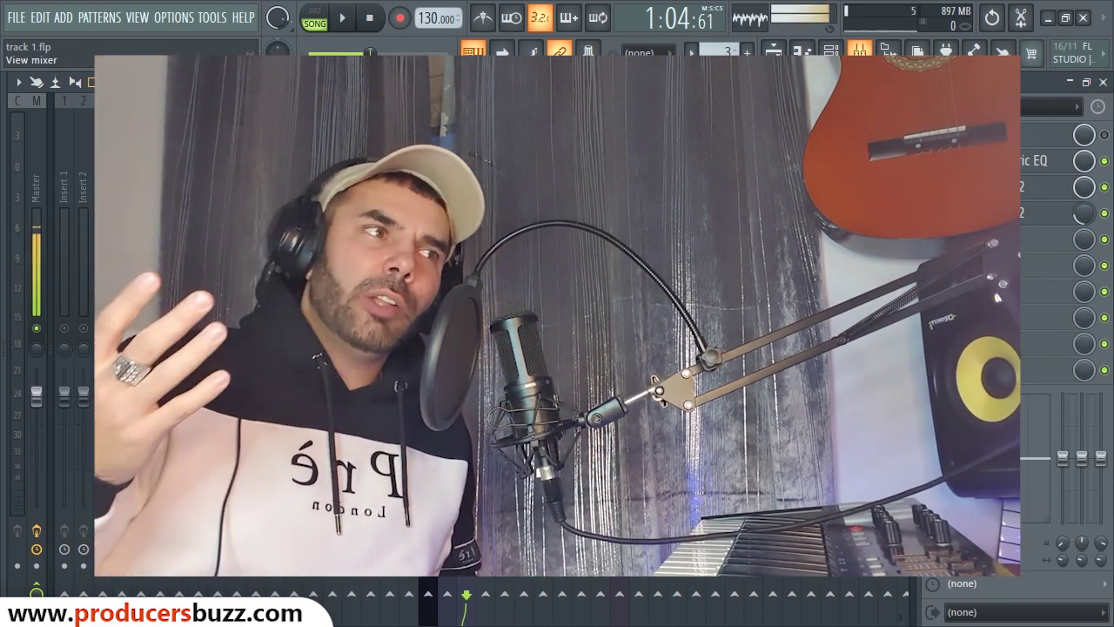
left_click(427, 261)
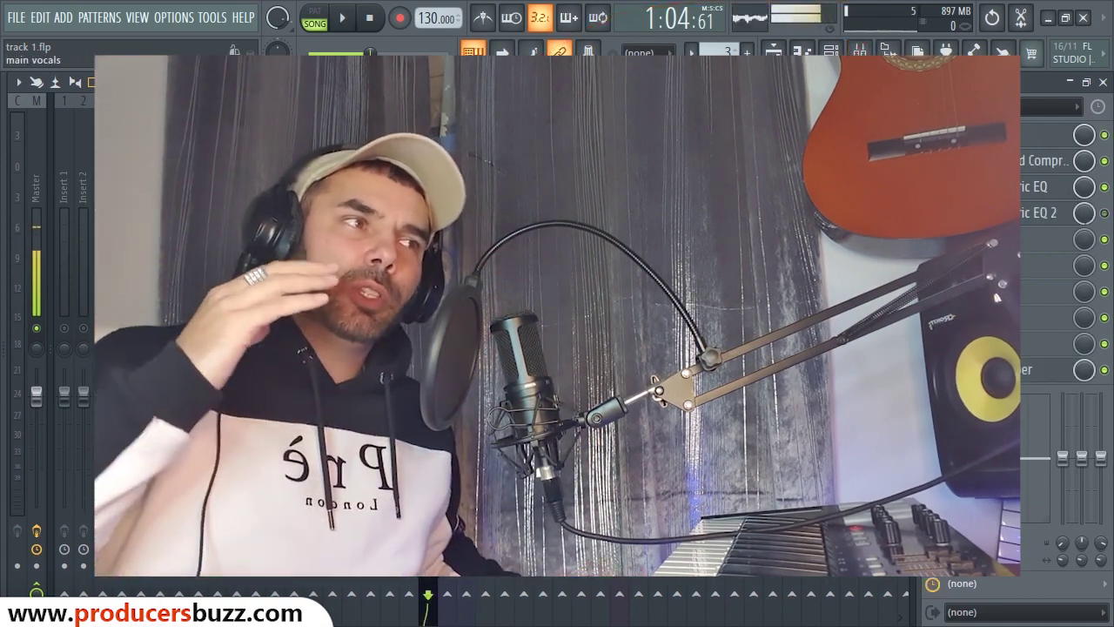